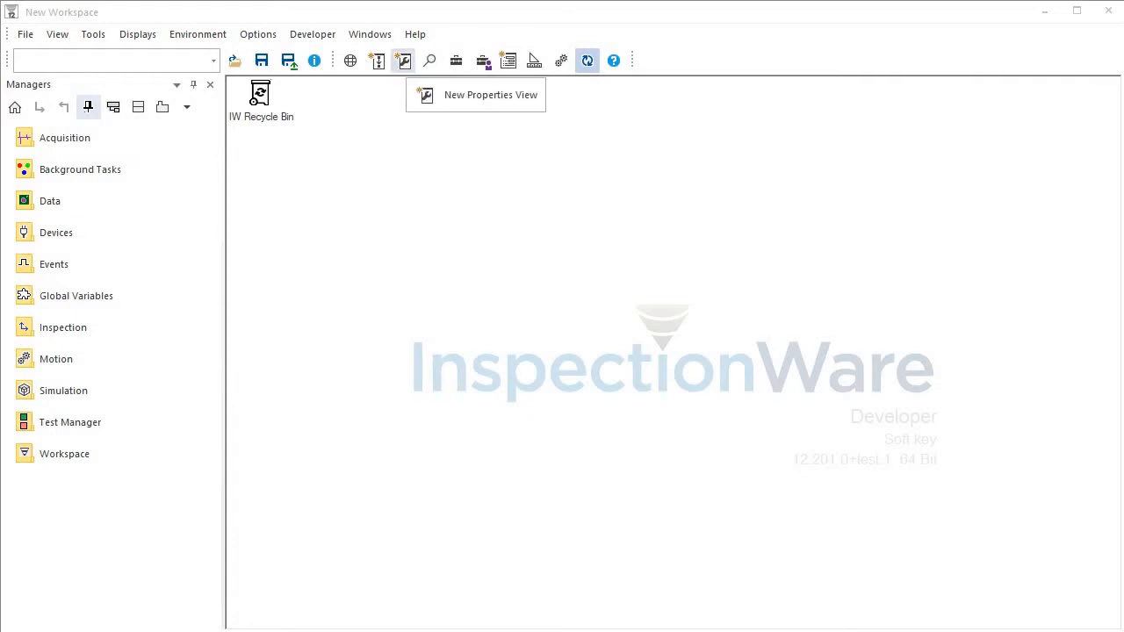
Open a new Properties view, widen it, and turn off its Show Relationships option.
left_click(404, 60)
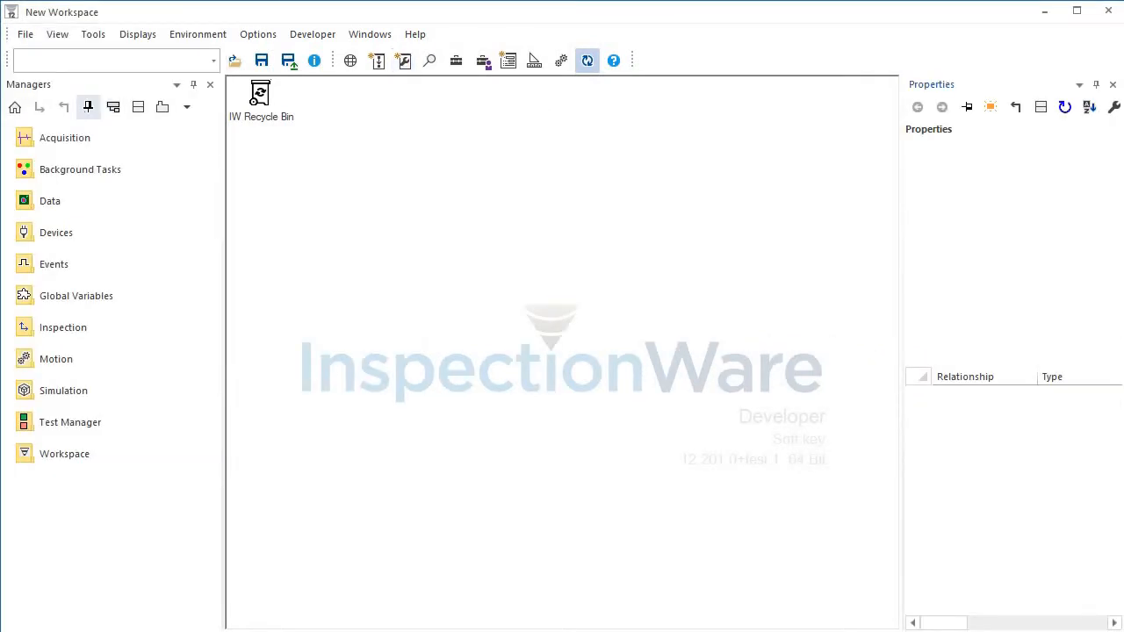
left_click_drag(899, 352, 813, 352)
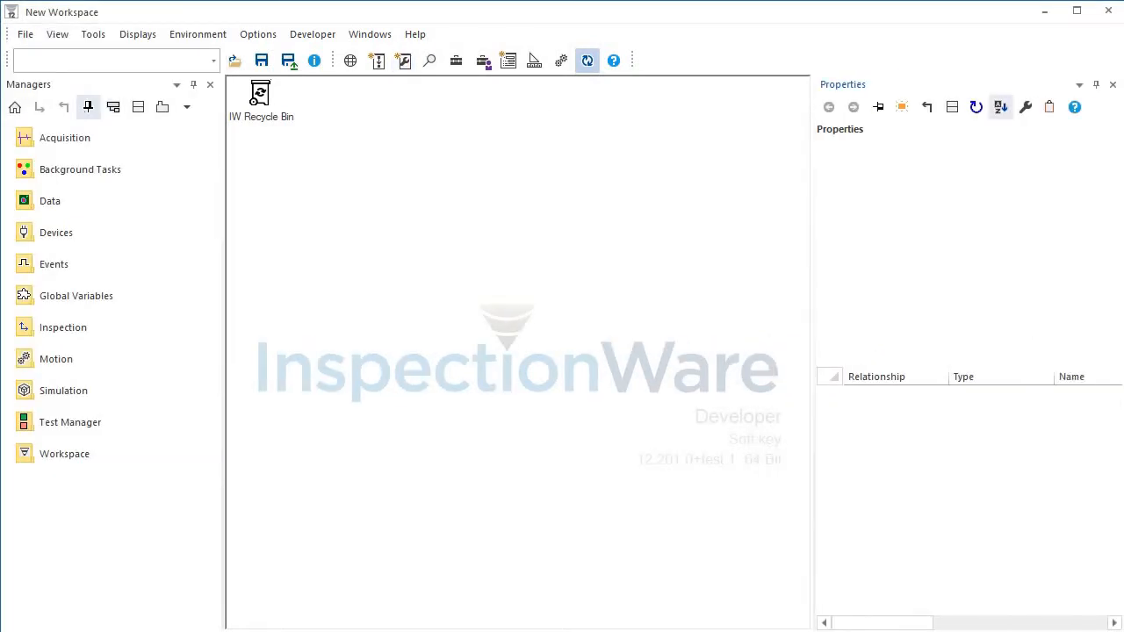
left_click(1025, 106)
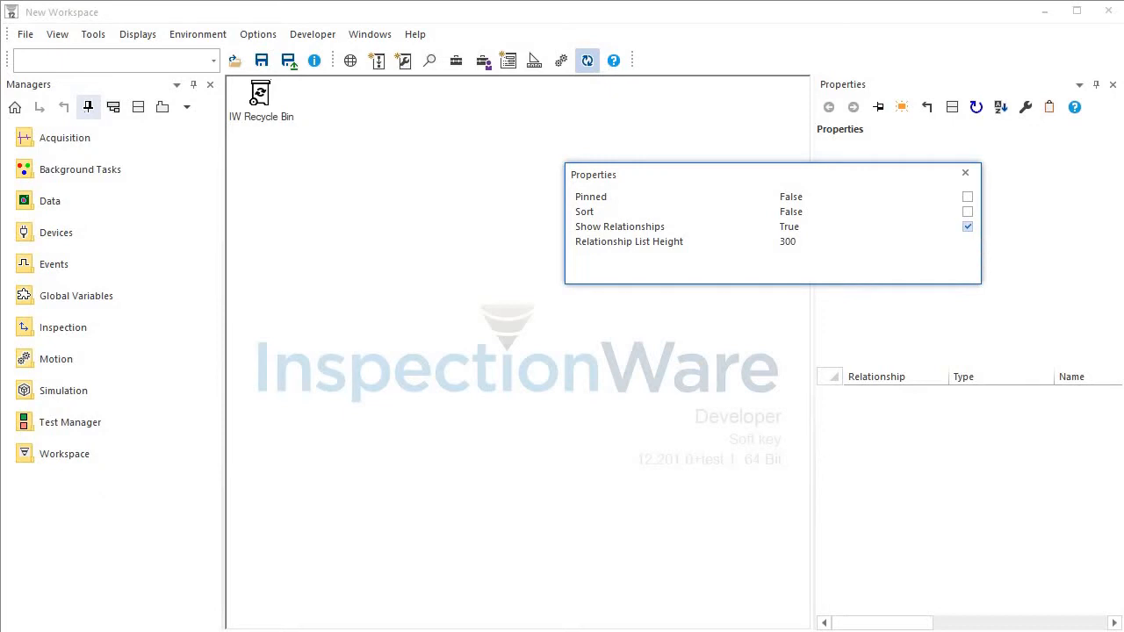
left_click(967, 226)
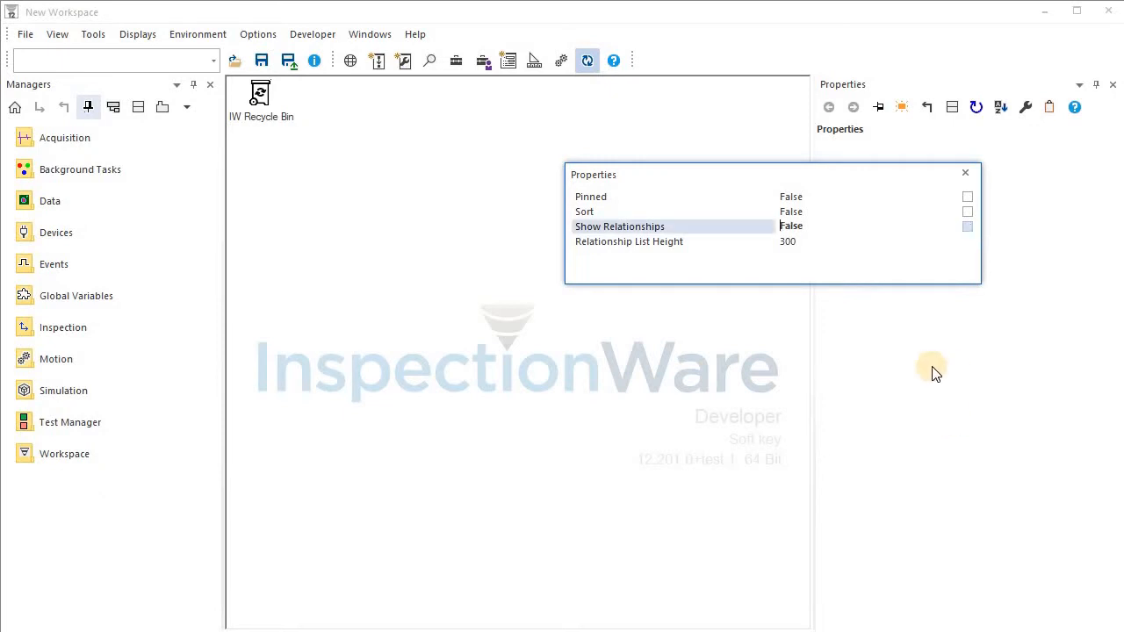
left_click(965, 173)
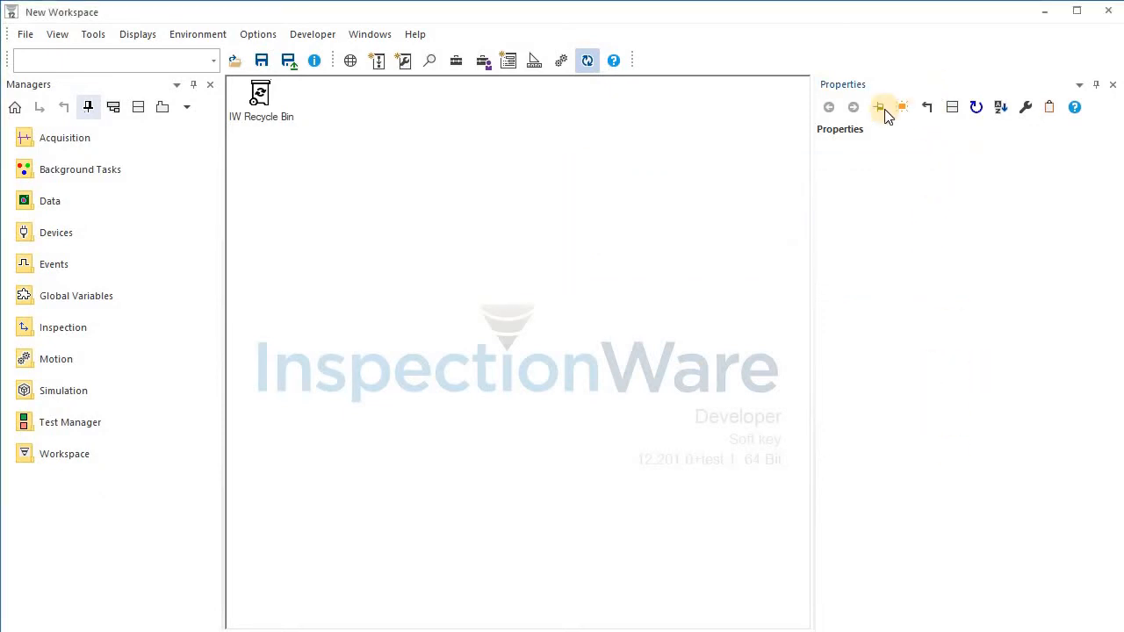
Dock the Properties view beside the Managers panel and add two Data Views stacked on the right.
left_click_drag(883, 114, 740, 392)
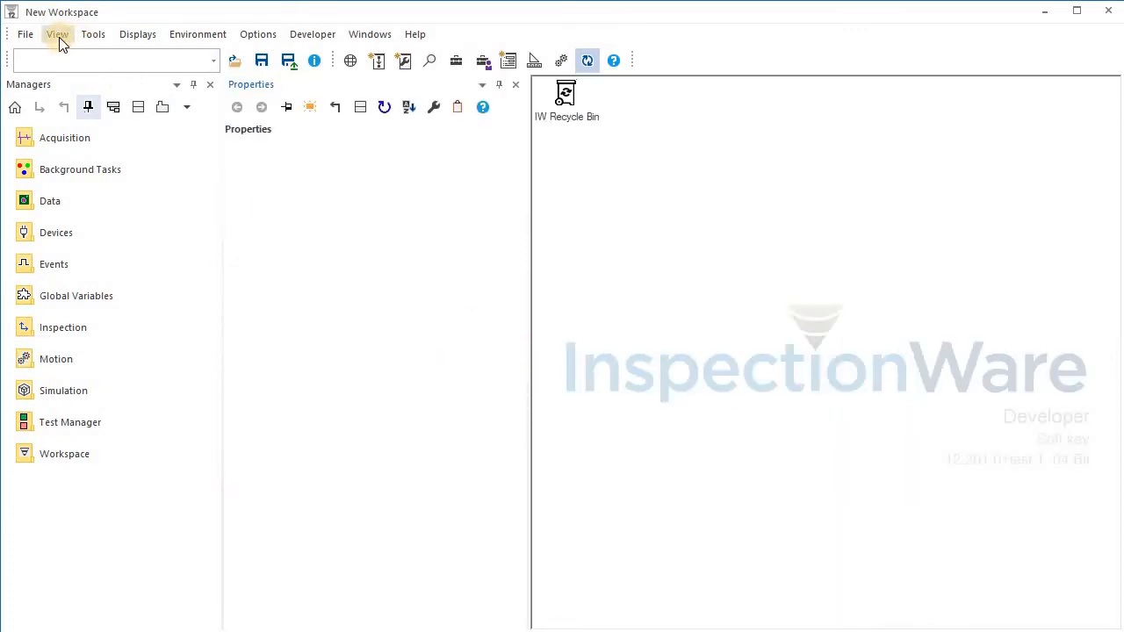
left_click(59, 37)
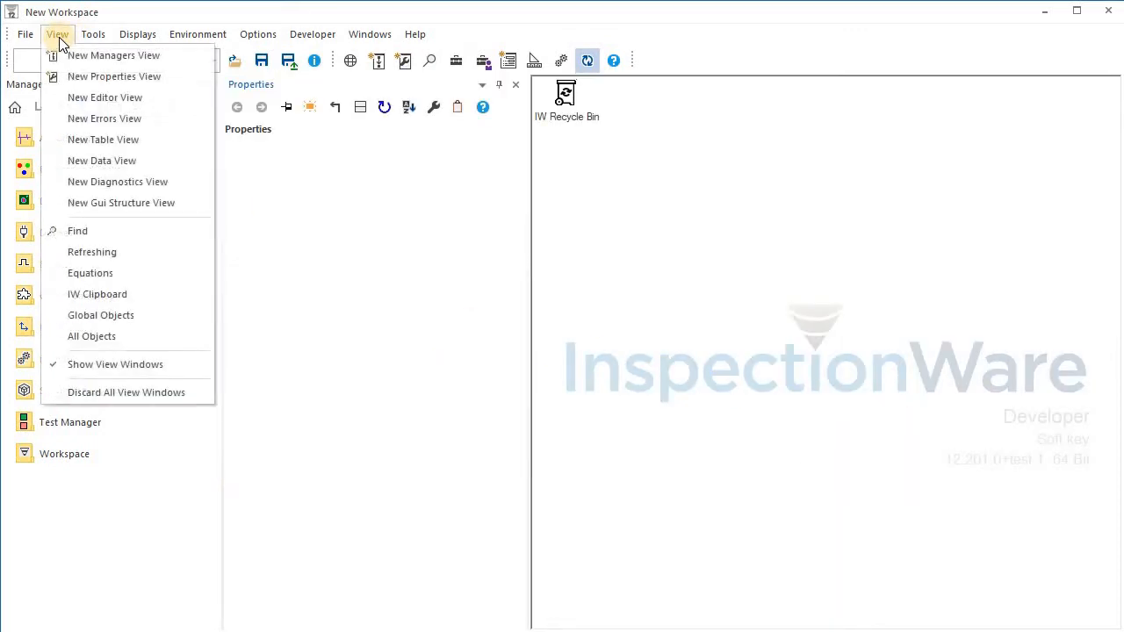
left_click(141, 167)
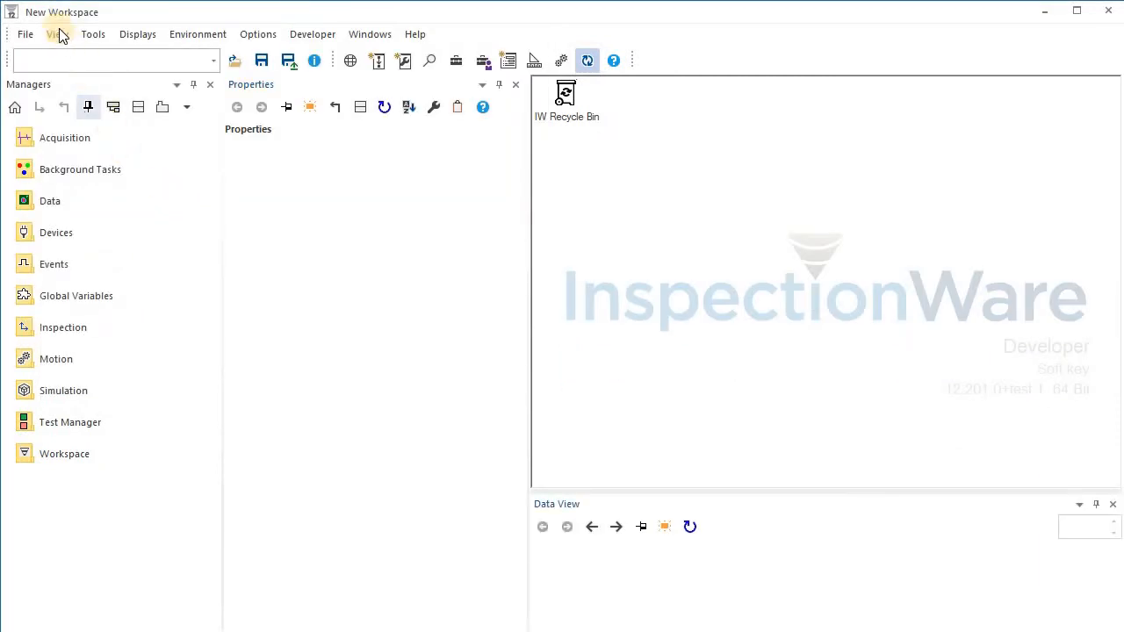
left_click(57, 35)
left_click(144, 162)
left_click_drag(626, 622, 800, 278)
left_click_drag(808, 501, 792, 375)
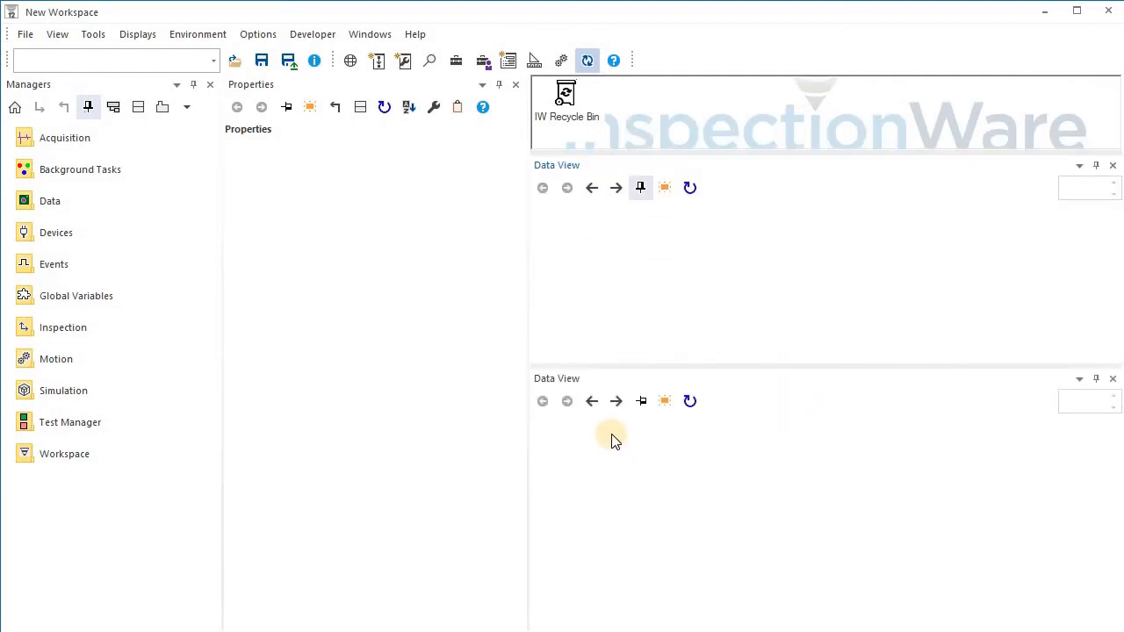
Open the Data manager and add a Data Set to it.
double_click(44, 201)
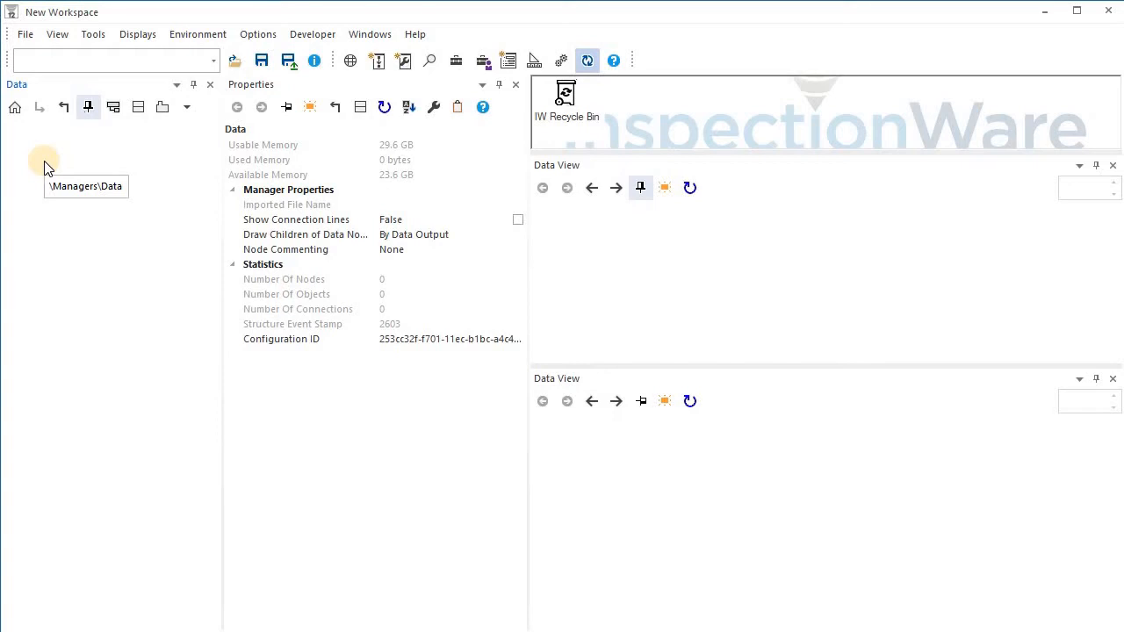
right_click(48, 168)
mouse_move(123, 201)
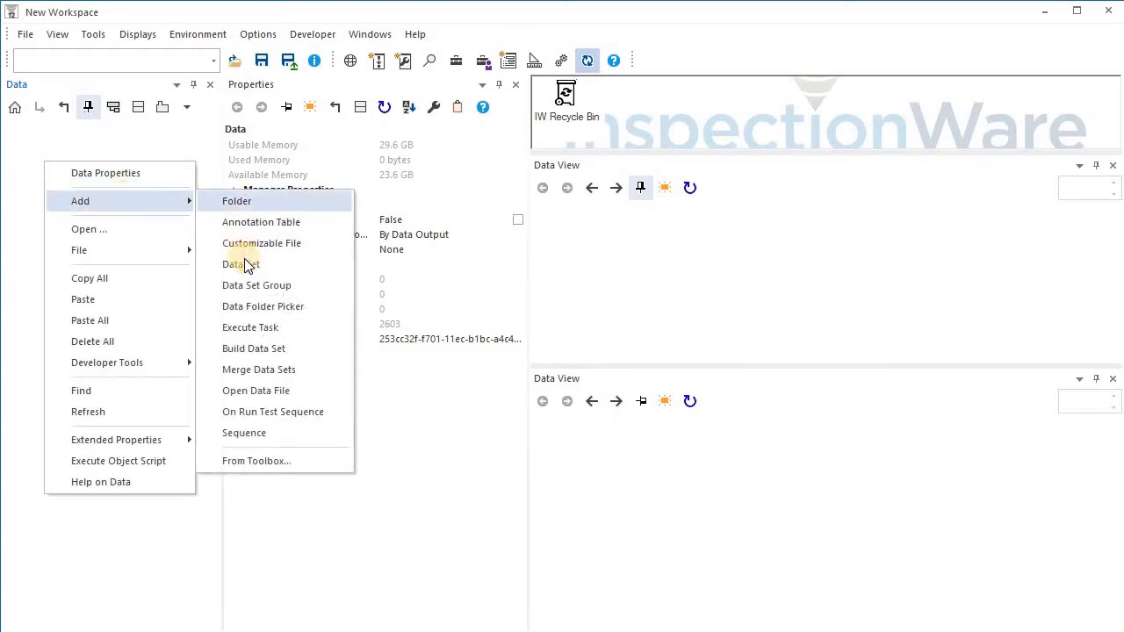
left_click(247, 266)
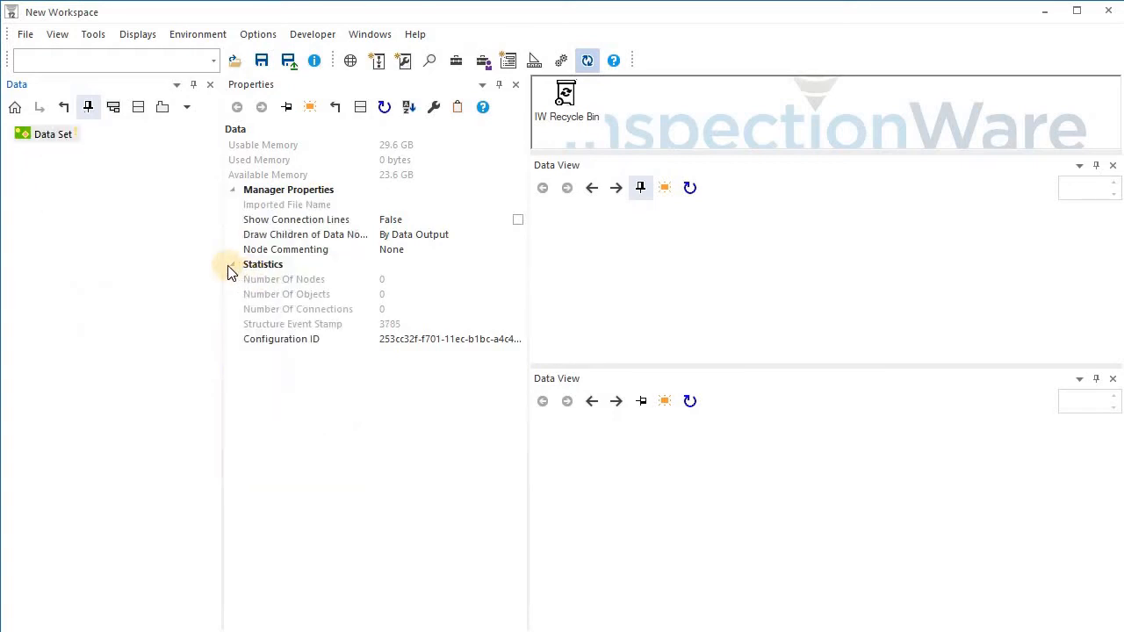
Search the Toolbox for tif and add a Tiff File Converter to the Data manager.
left_click(455, 62)
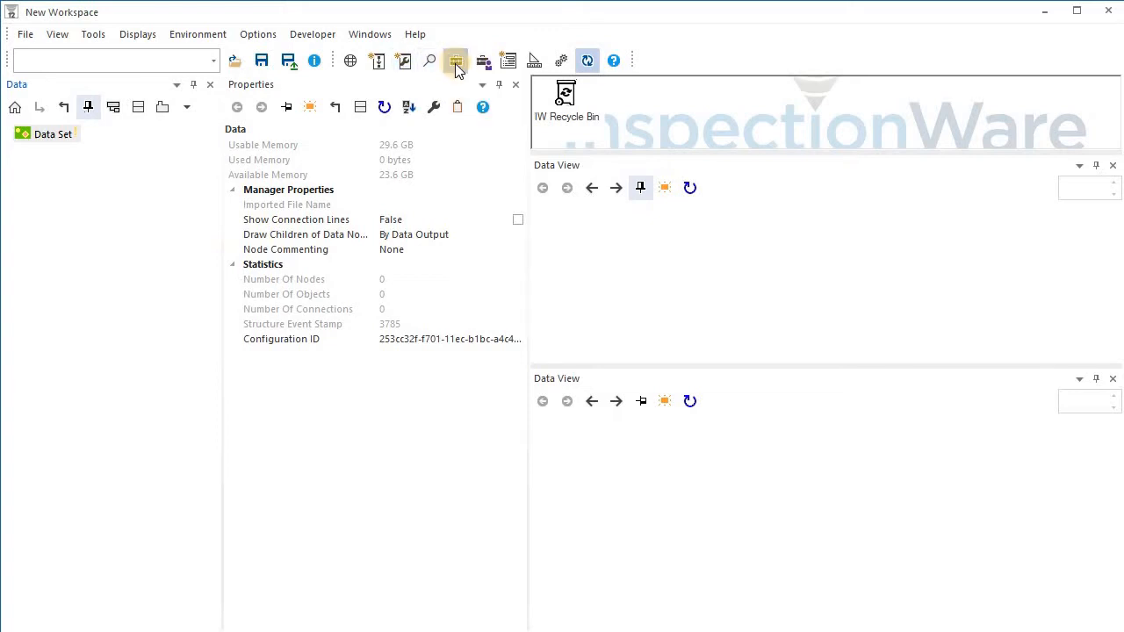
left_click_drag(365, 1, 336, 124)
left_click(331, 133)
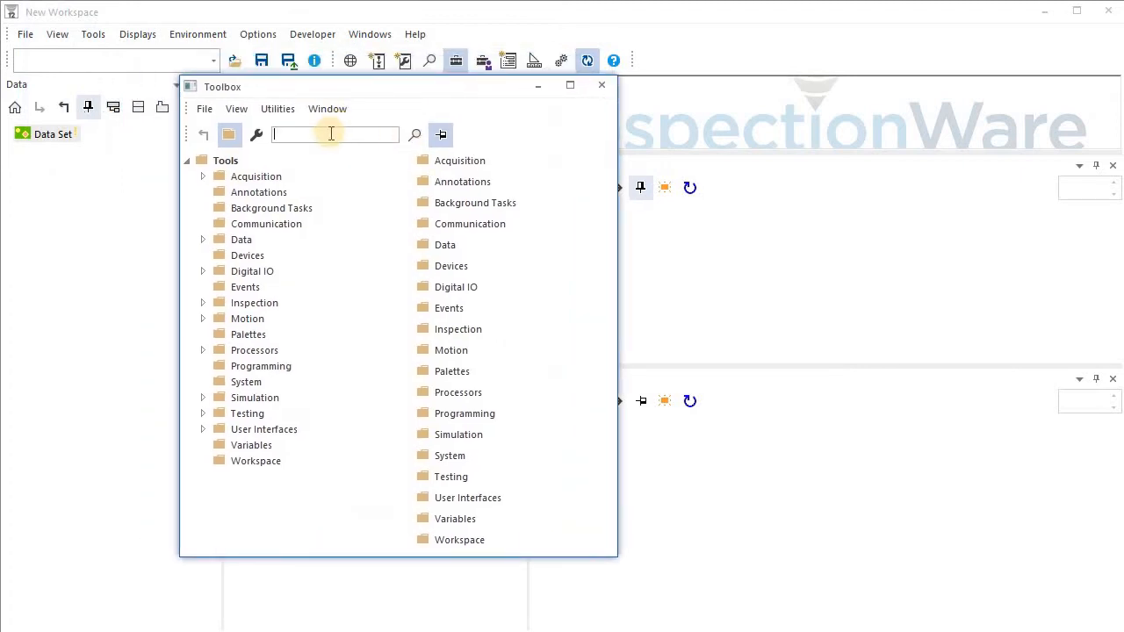
type("tif")
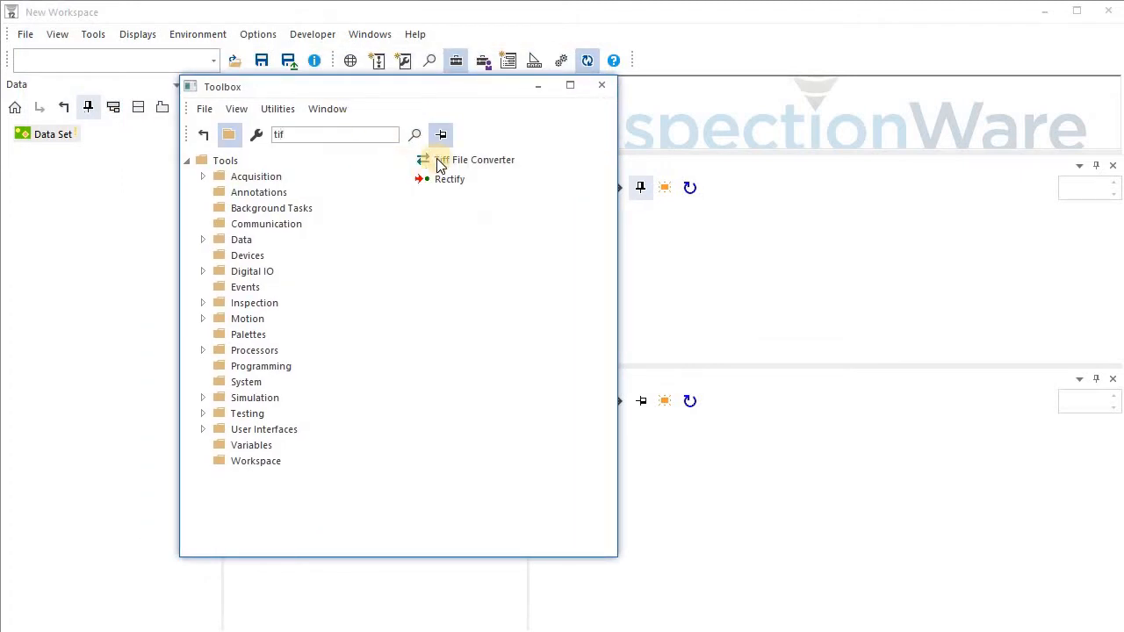
left_click_drag(440, 166, 40, 145)
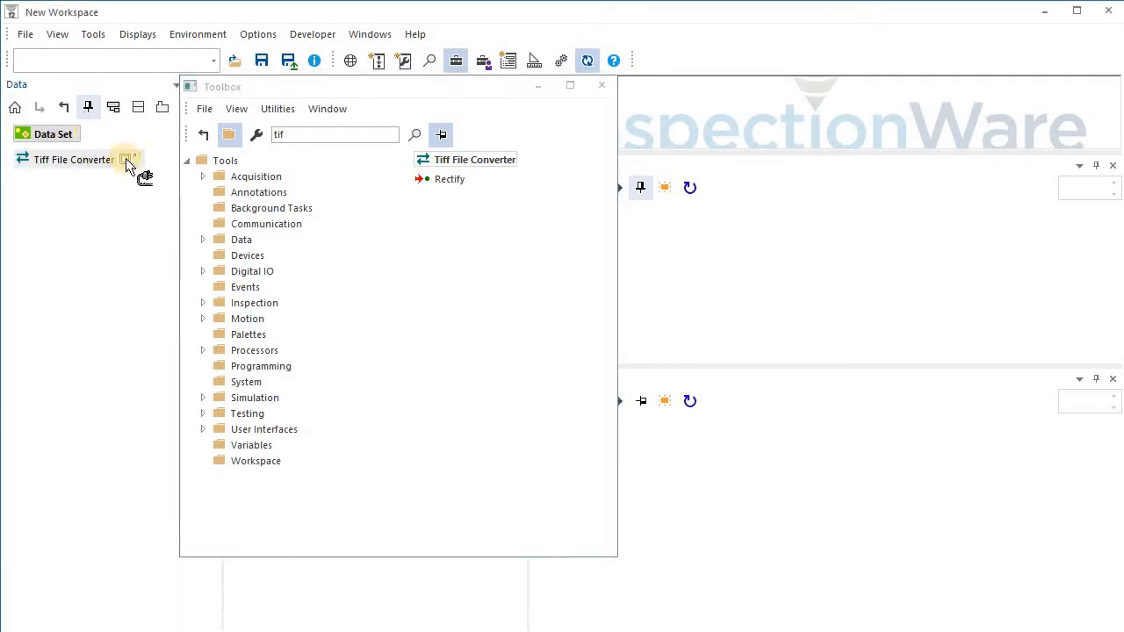
left_click(601, 86)
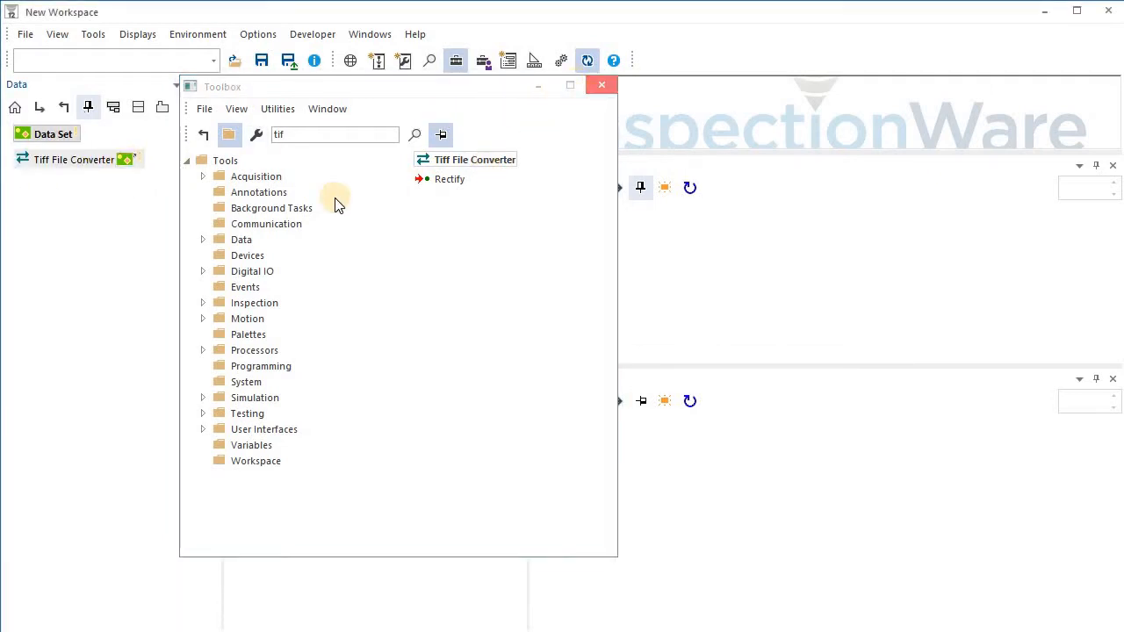
Turn on Axis Units In Pixels and turn off Flip Data On Second Axis for the Tiff File Converter.
left_click(84, 160)
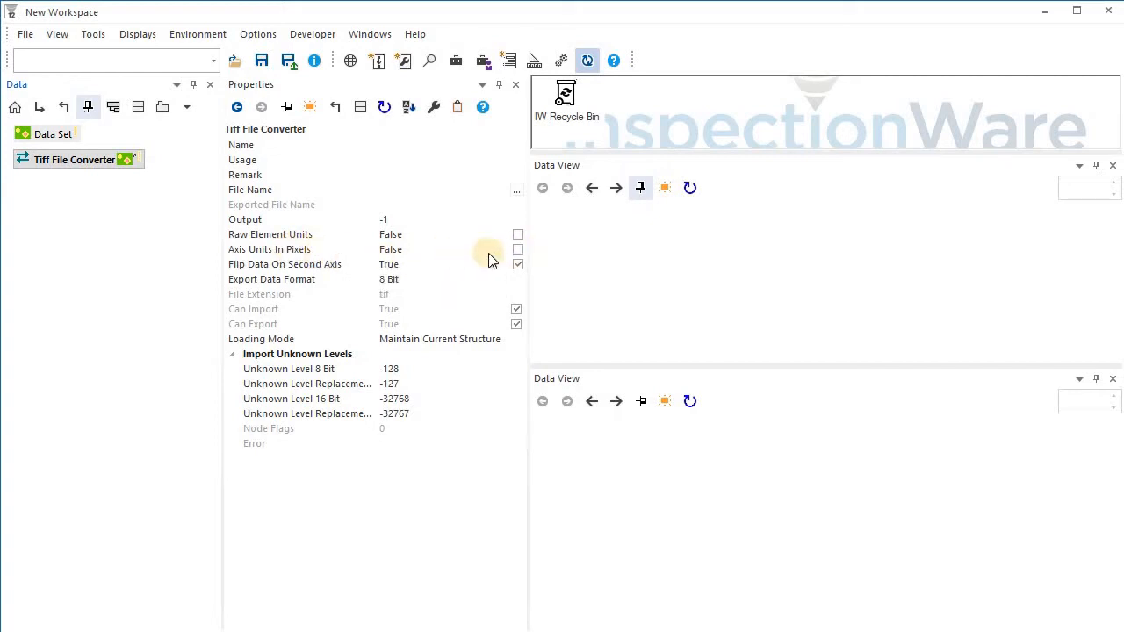
left_click(518, 250)
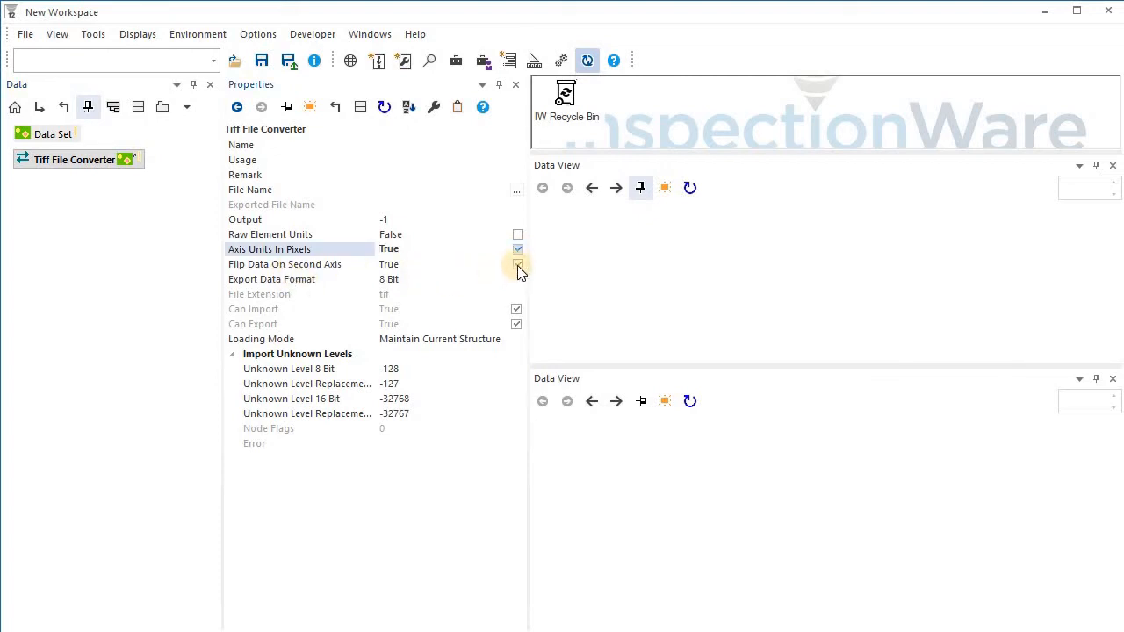
left_click(518, 265)
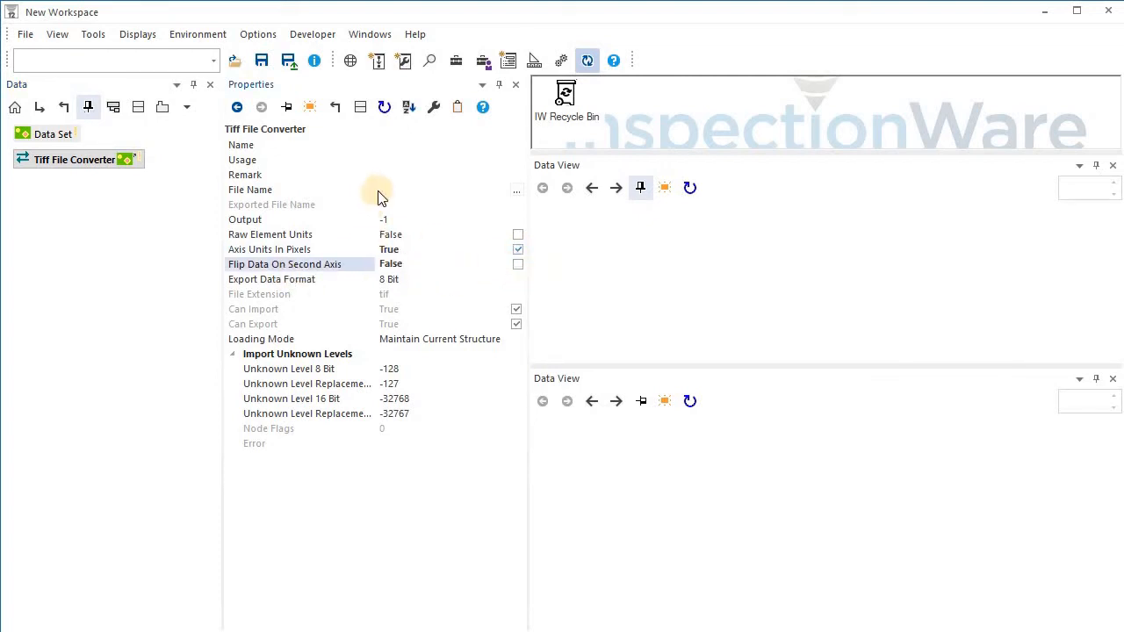
Set the converter's file name to C:\RTR\Weld.tif and import the file.
left_click(413, 190)
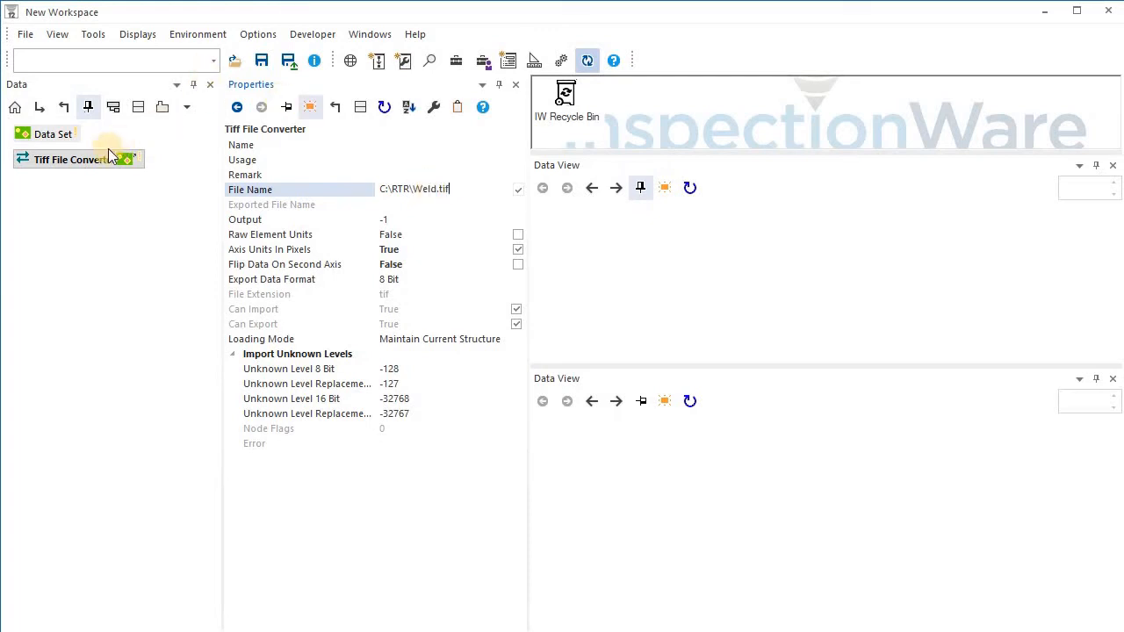
left_click(76, 164)
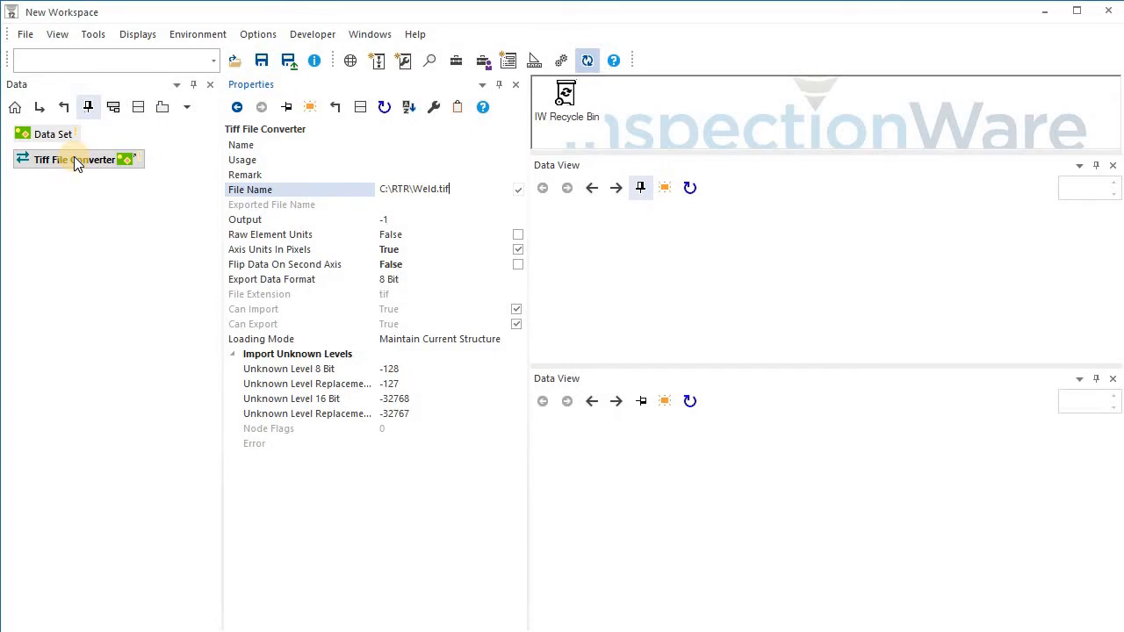
right_click(75, 160)
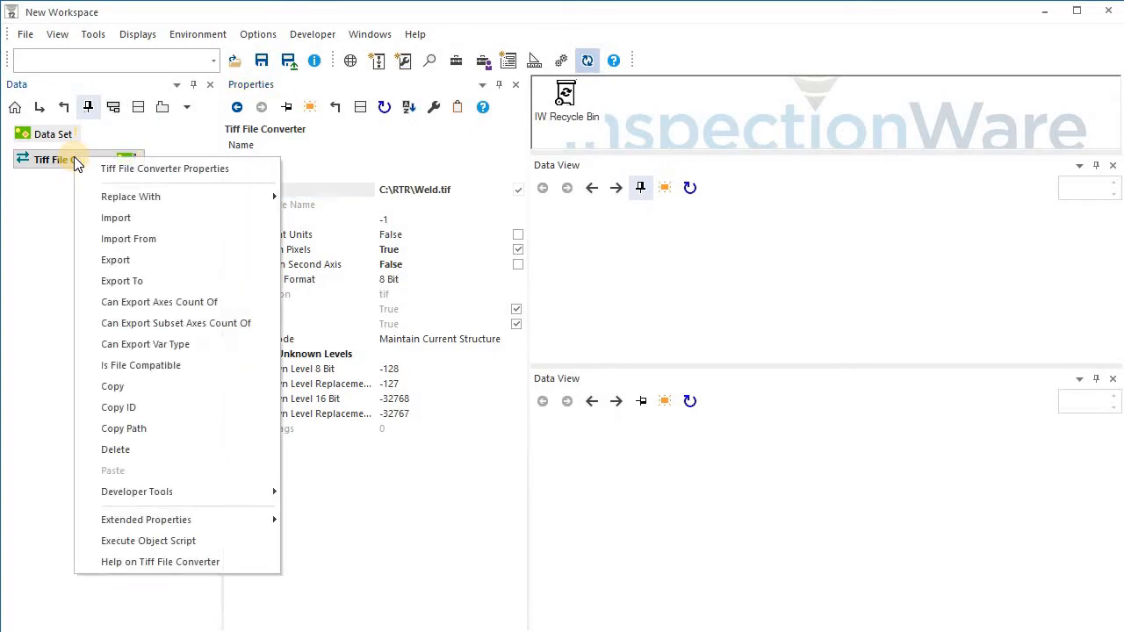
left_click(130, 217)
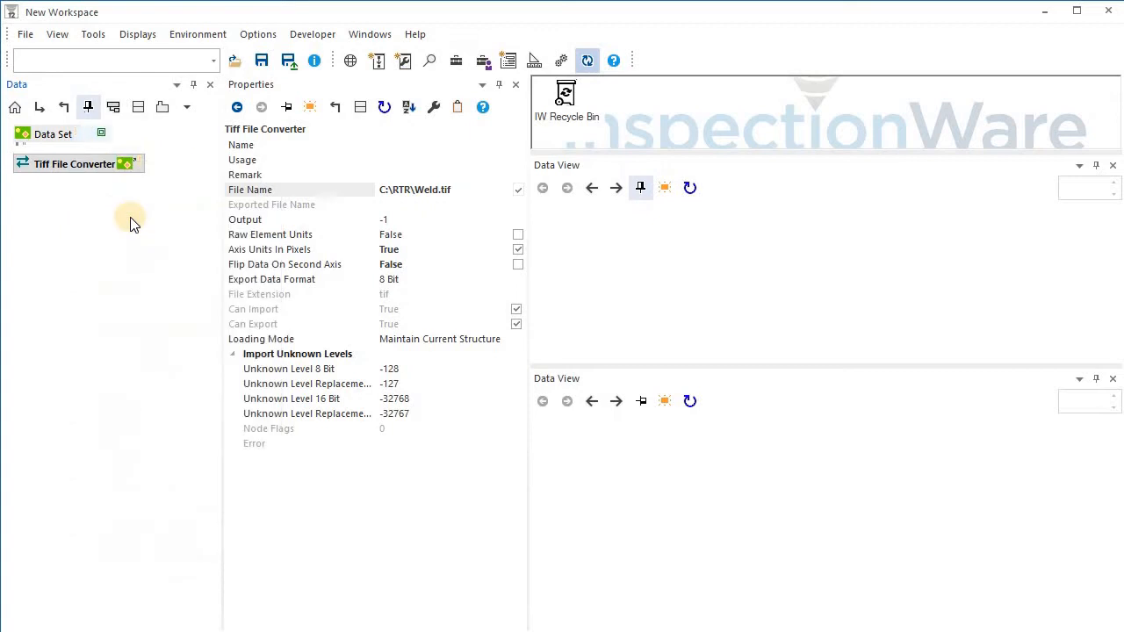
Show the Data Set in the upper Data View and switch that view to Horizontal orientation.
left_click(52, 134)
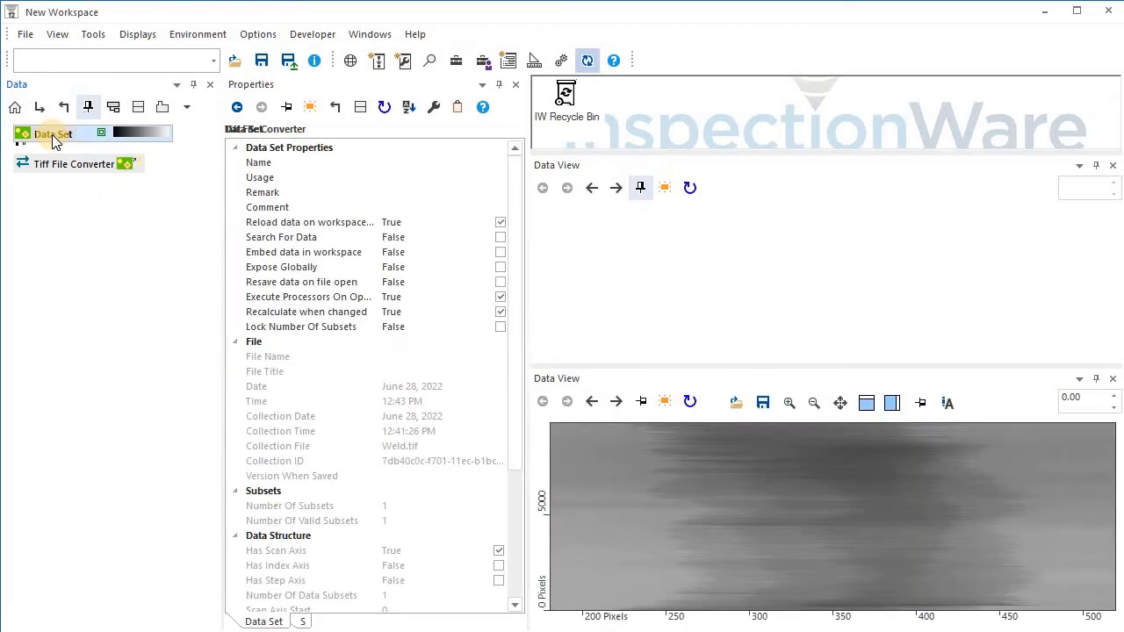
left_click_drag(52, 134, 780, 321)
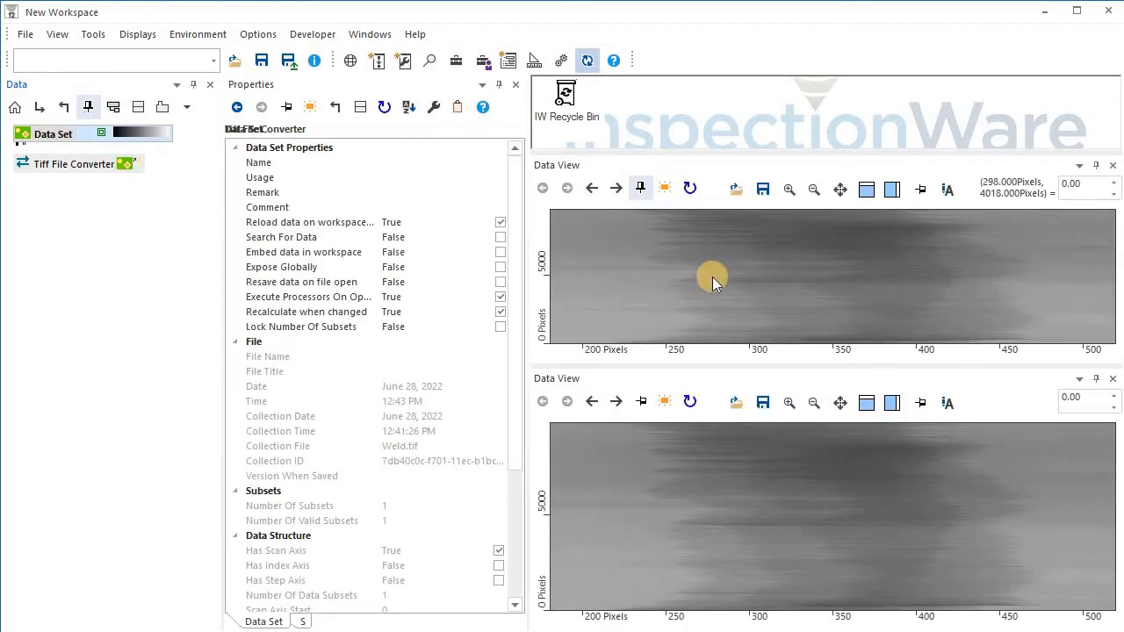
right_click(647, 260)
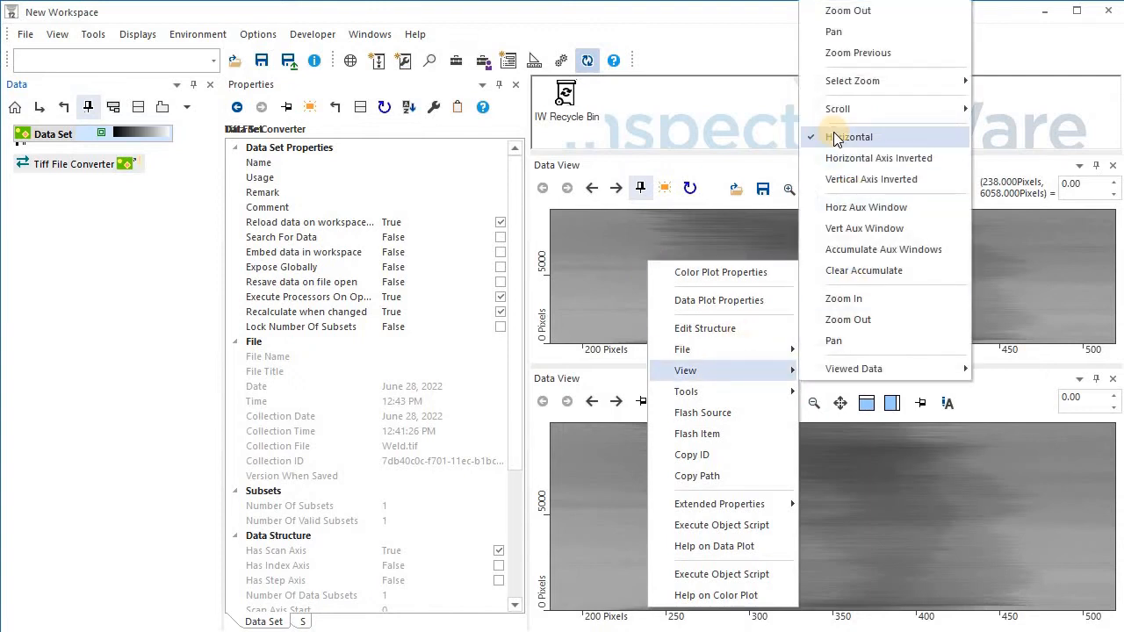
left_click(849, 138)
Switch the lower Data View to Horizontal orientation as well.
right_click(732, 460)
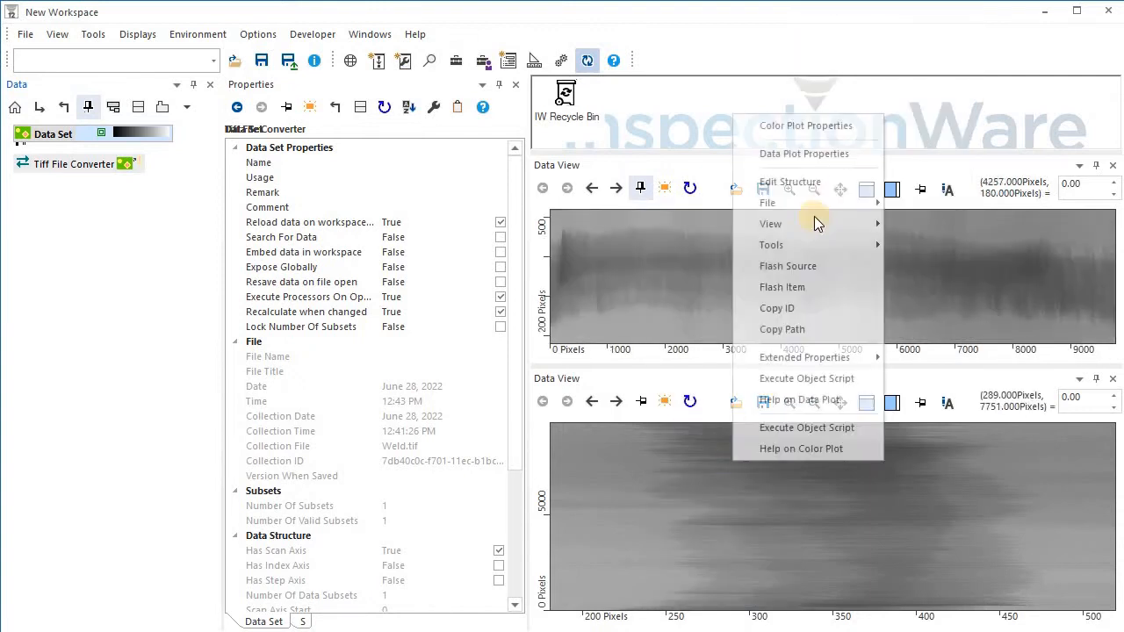
mouse_move(826, 223)
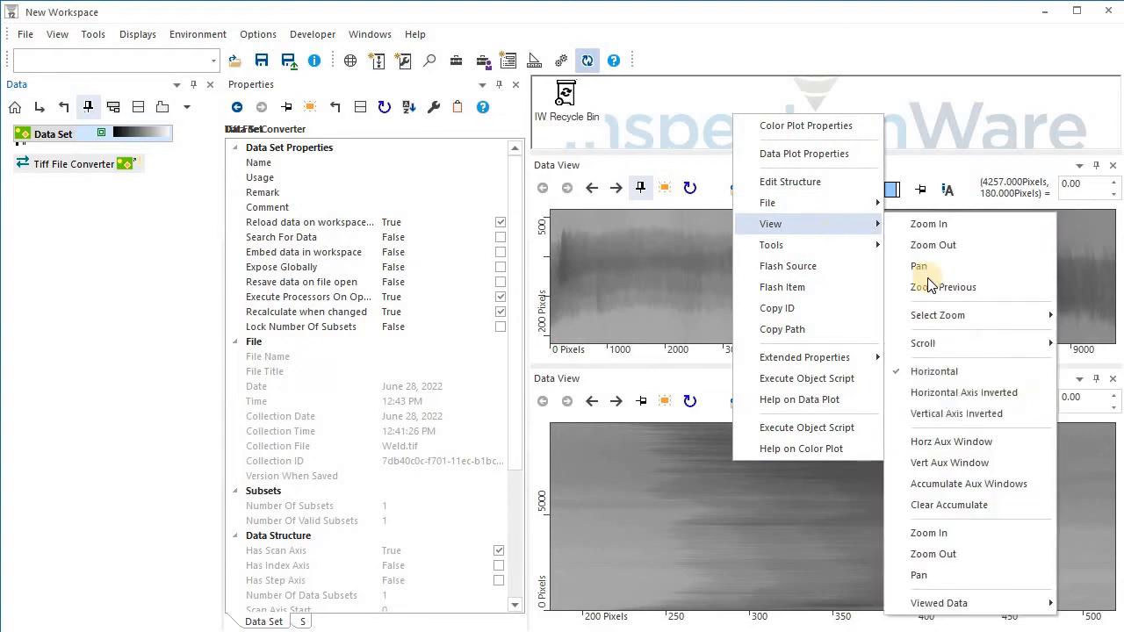
left_click(971, 374)
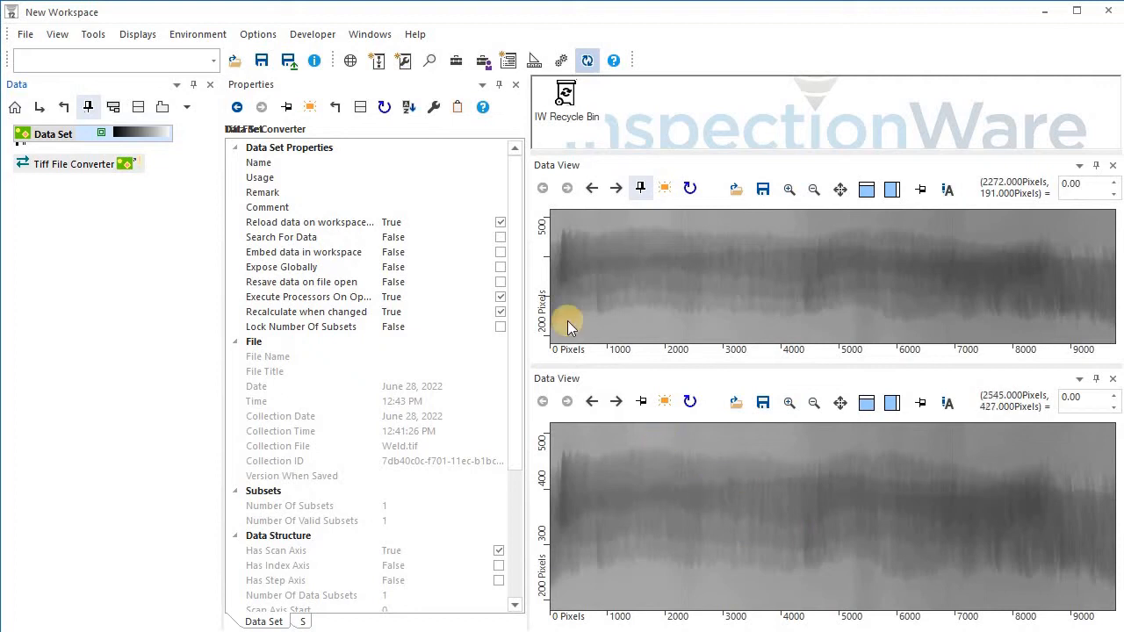
Search the Toolbox for Dec and add a Decimate 1D processor under the Data Set.
left_click(455, 62)
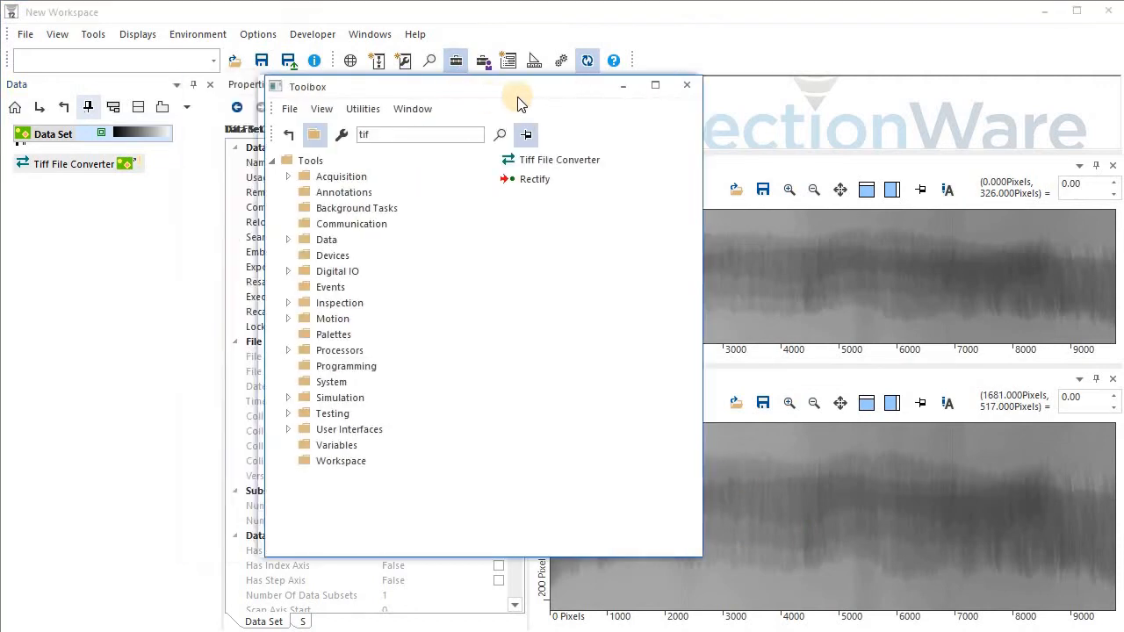
left_click_drag(518, 97, 547, 97)
left_click_drag(459, 136, 343, 135)
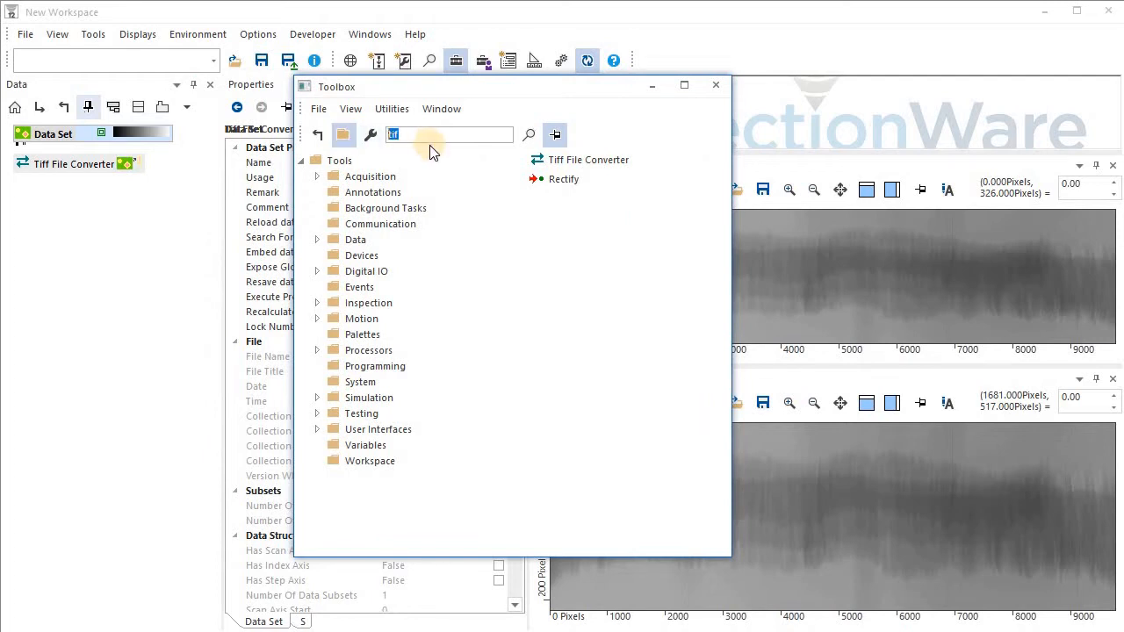
type("De")
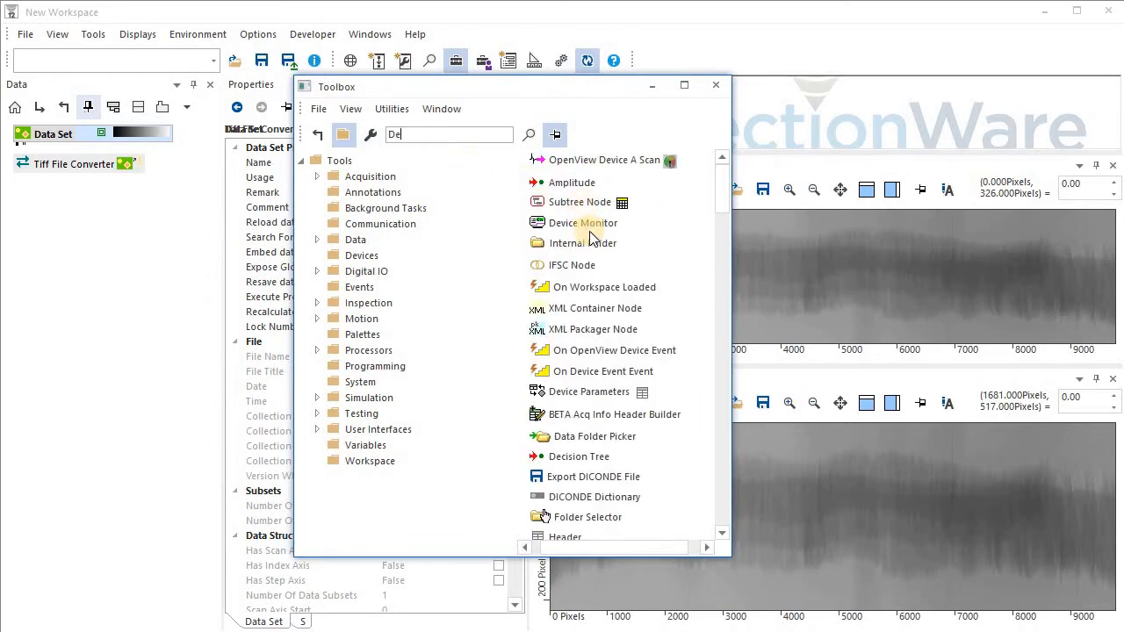
type("c")
left_click_drag(572, 186, 99, 139)
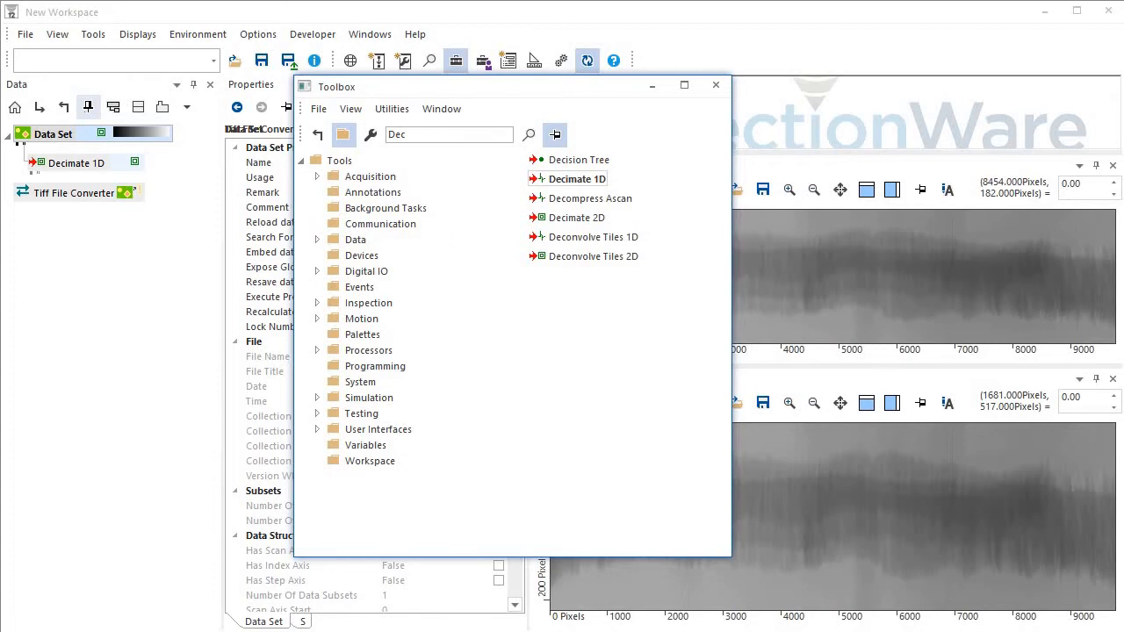
Search the Toolbox for Inv and add an Invert processor under Decimate 1D.
left_click(329, 132)
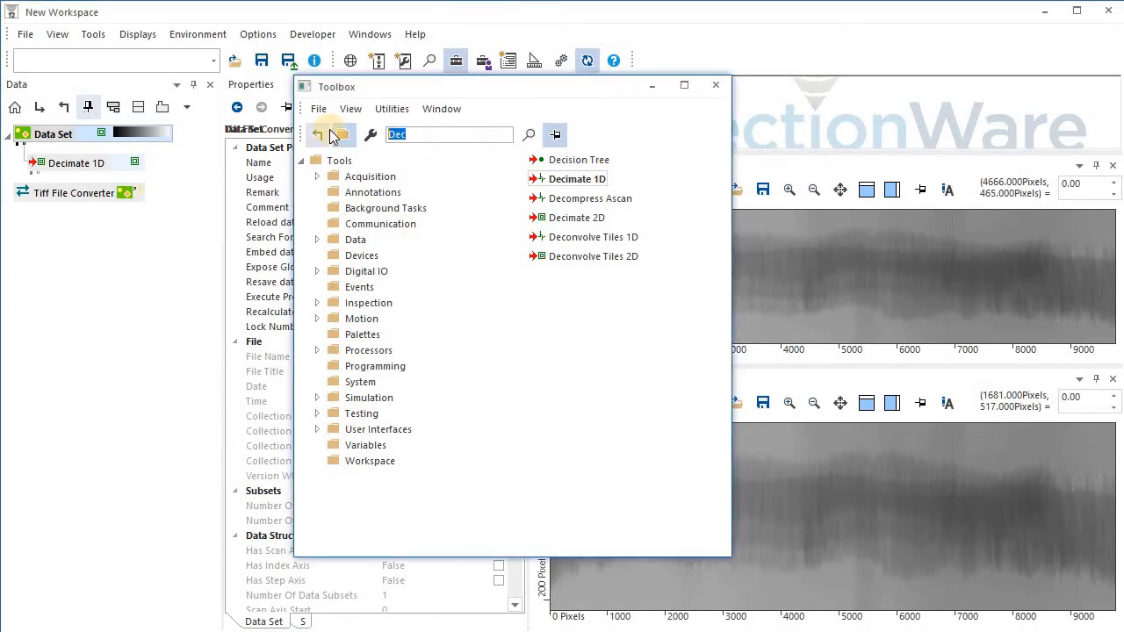
type("Inv")
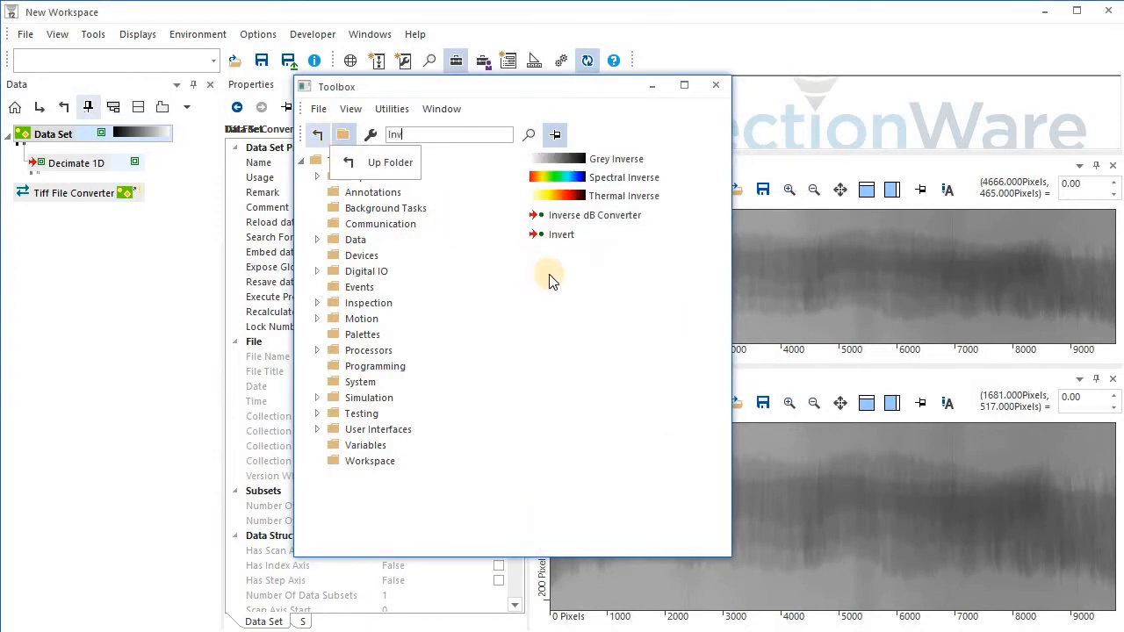
left_click_drag(558, 235, 98, 167)
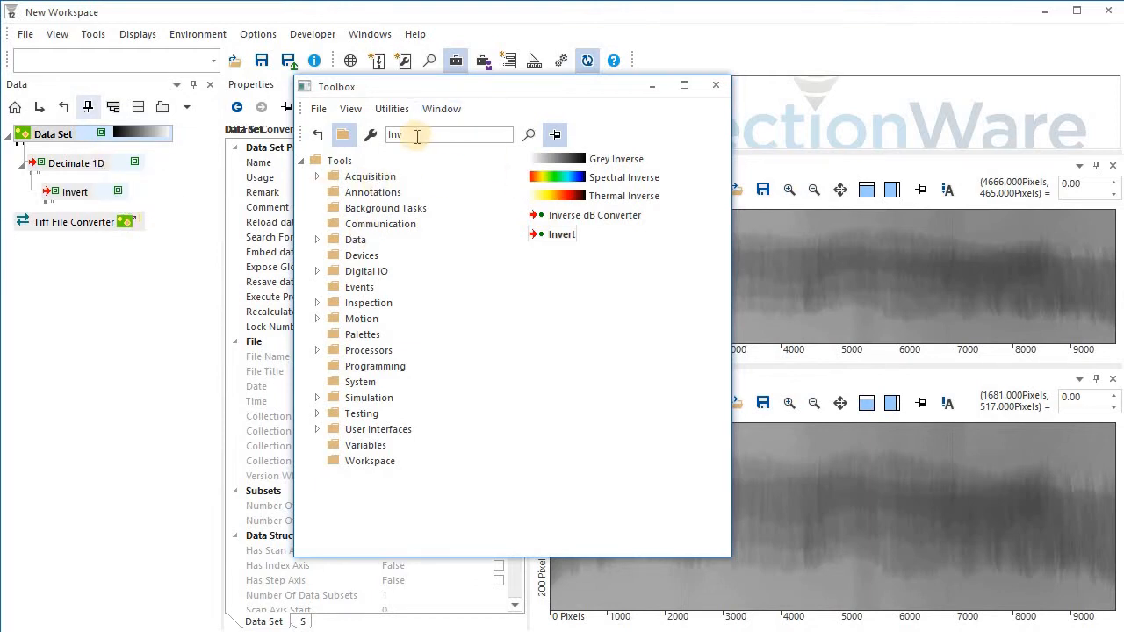
Search the Toolbox for Remo and add a Remove DC Offset processor under Invert.
key("ctrl+a")
type("Re")
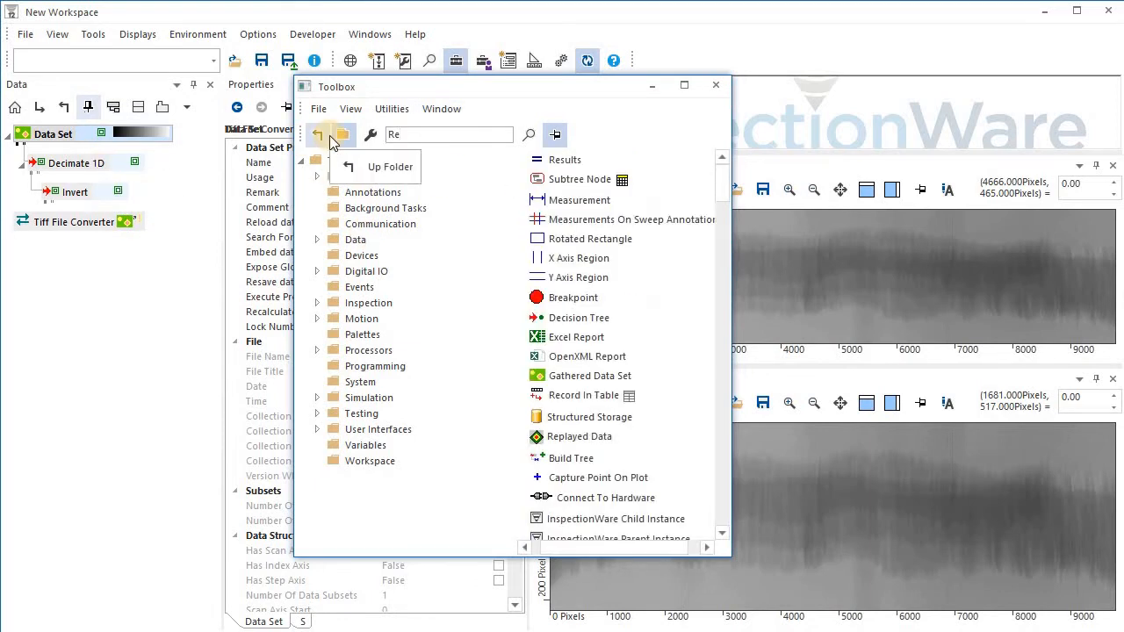
type("mo")
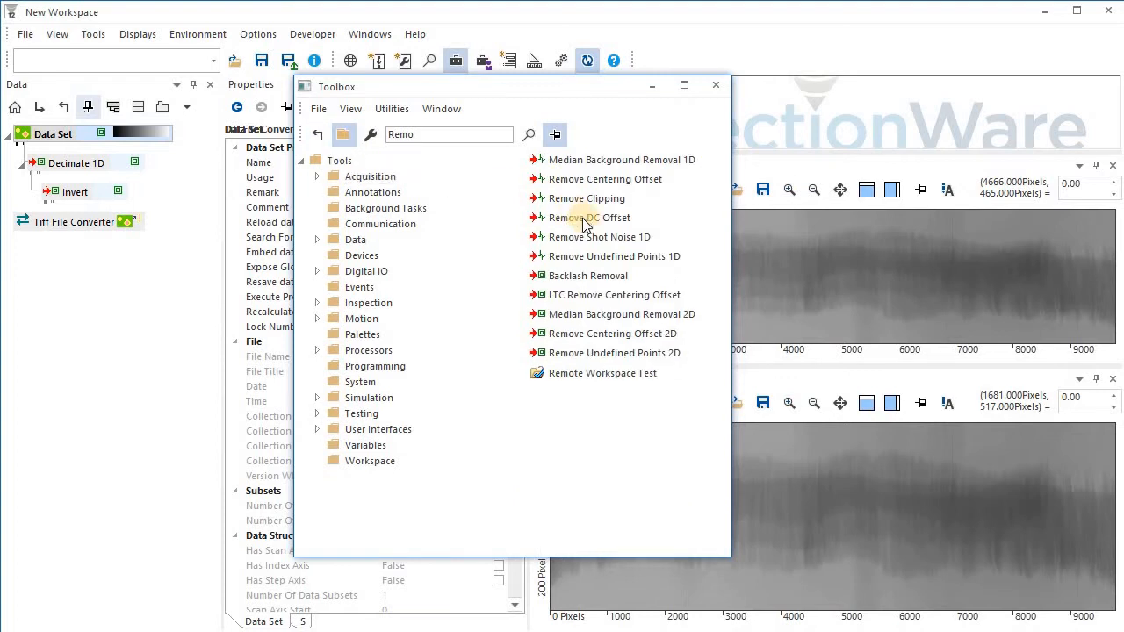
left_click_drag(585, 224, 83, 200)
Search the Toolbox for nor and add a Normalize Ascan processor under Remove DC Offset.
key("ctrl+a")
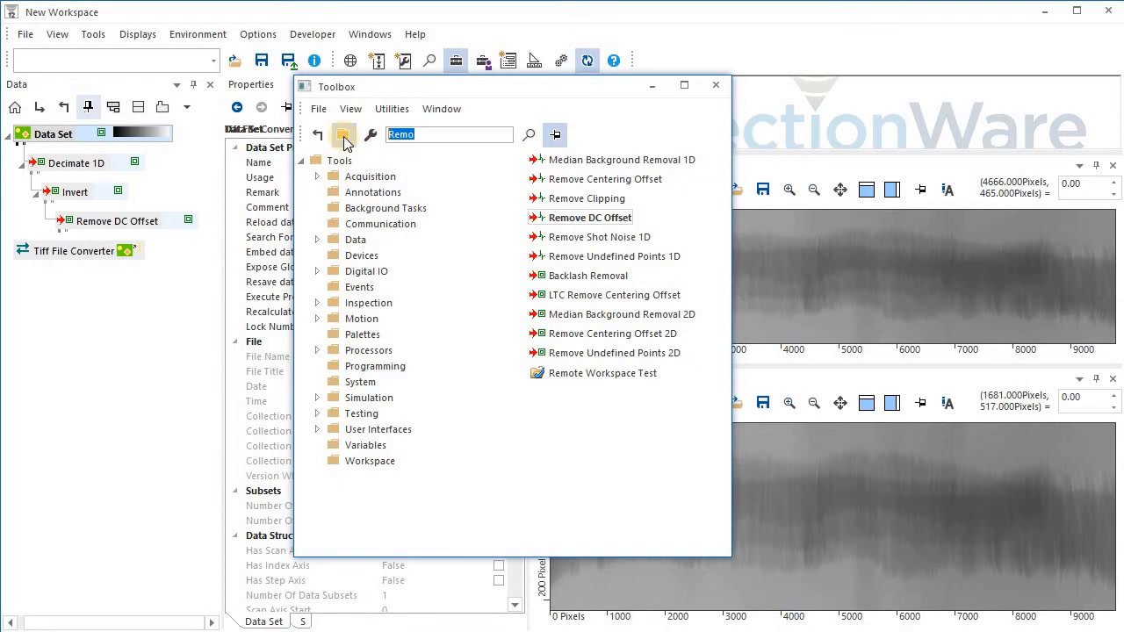
type("nor")
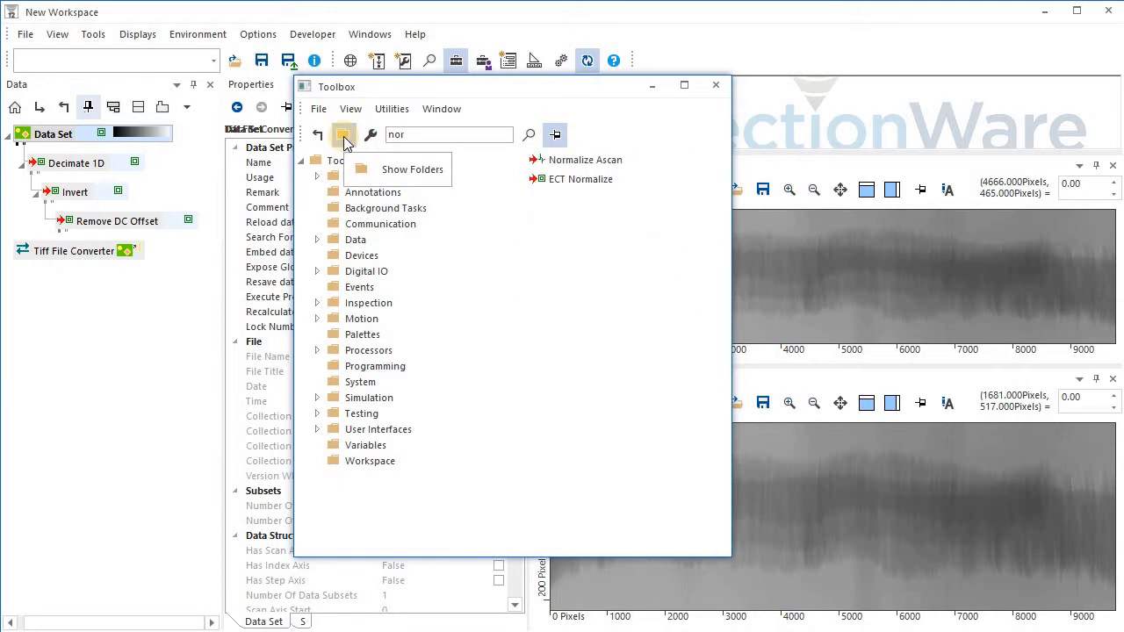
left_click_drag(581, 160, 143, 233)
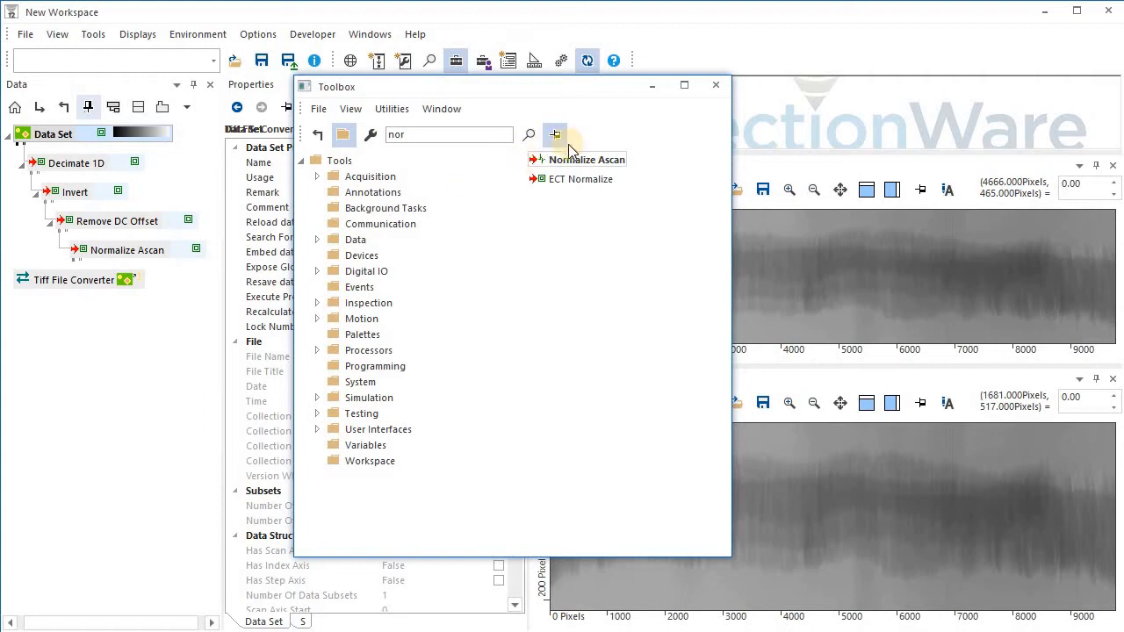
Search the Toolbox for Peak and add a Peak Analysis 1D processor under Normalize Ascan.
left_click_drag(427, 135, 331, 145)
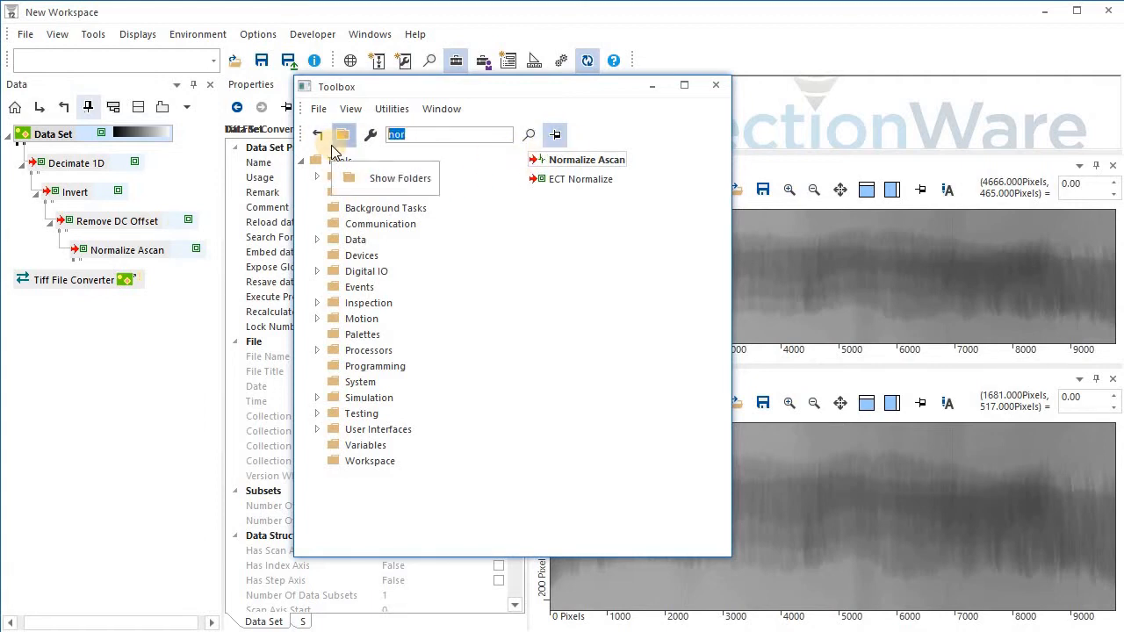
type("Pea")
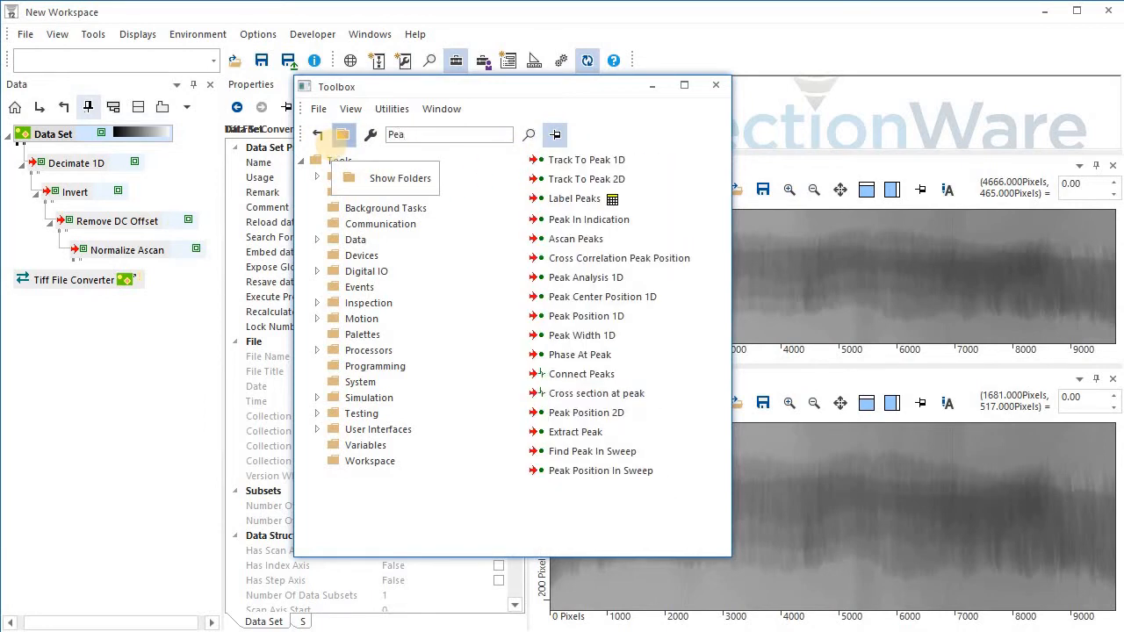
type("k")
left_click_drag(527, 277, 154, 254)
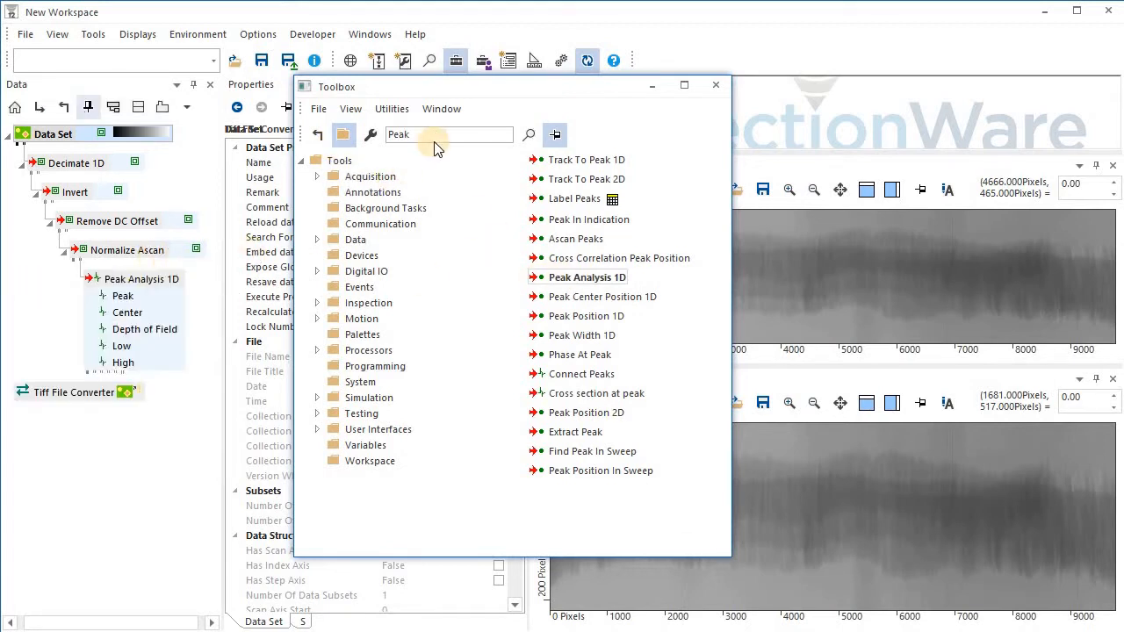
Search the Toolbox for Cur, add a Curve Fit processor under Peak Analysis 1D, and close the Toolbox.
left_click(309, 147)
type("Cur")
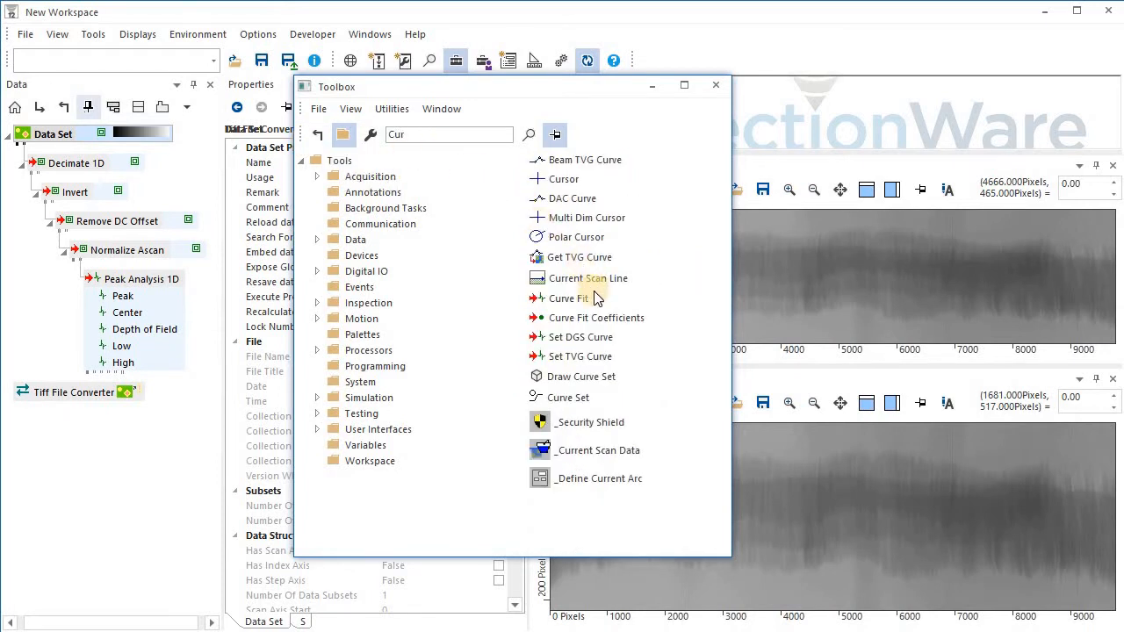
left_click_drag(571, 298, 170, 279)
left_click(716, 85)
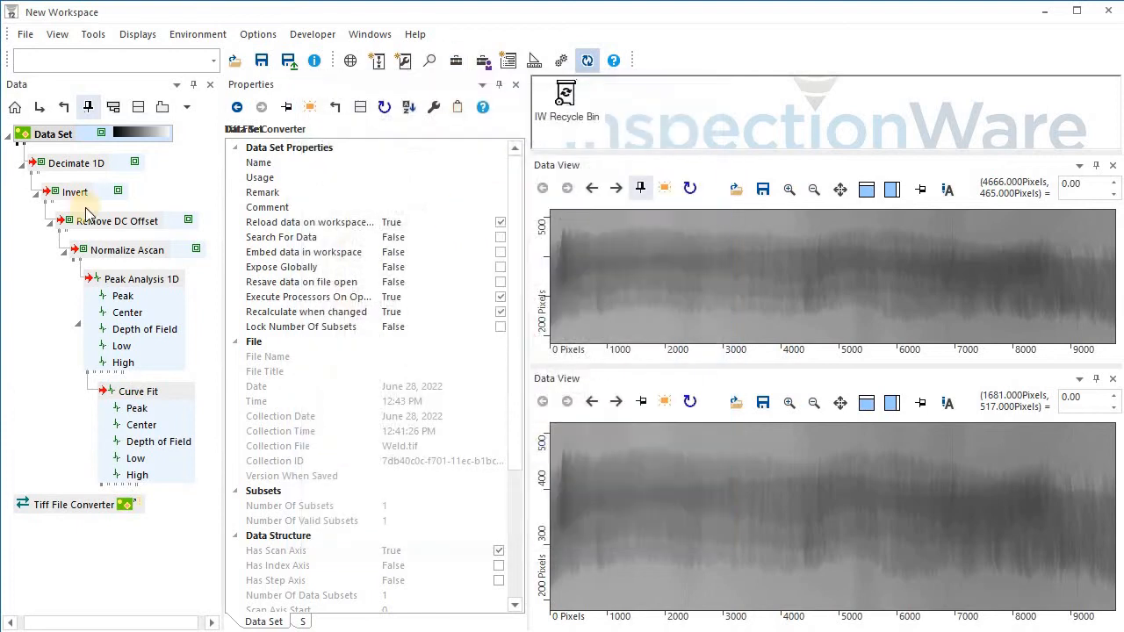
Set the Decimate 1D processor's Factor to 72.
left_click(72, 165)
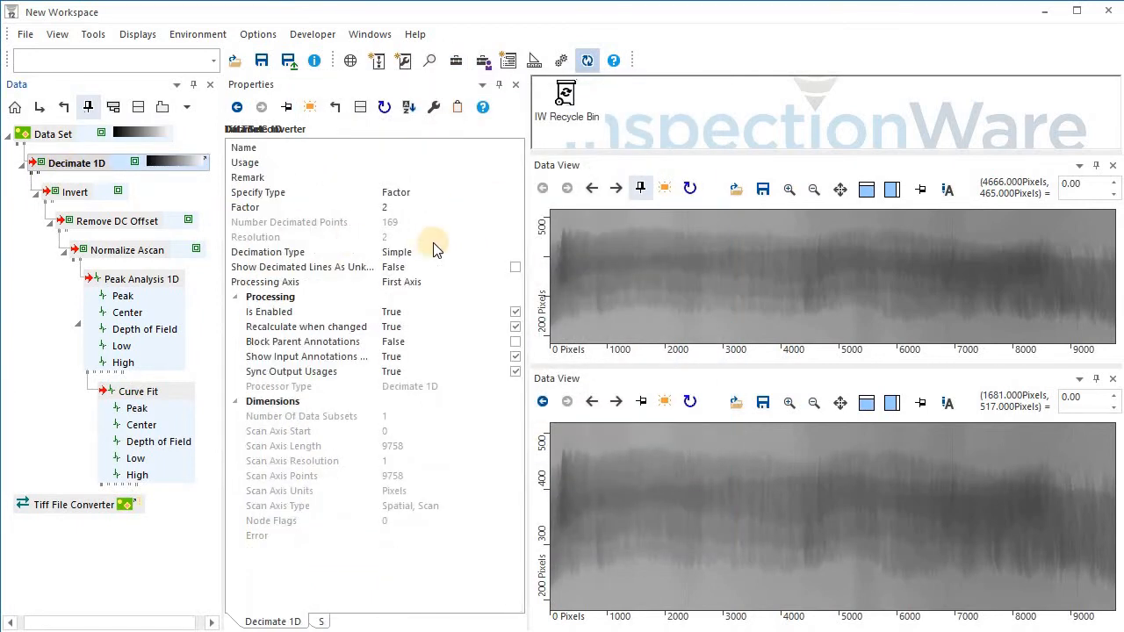
left_click(329, 211)
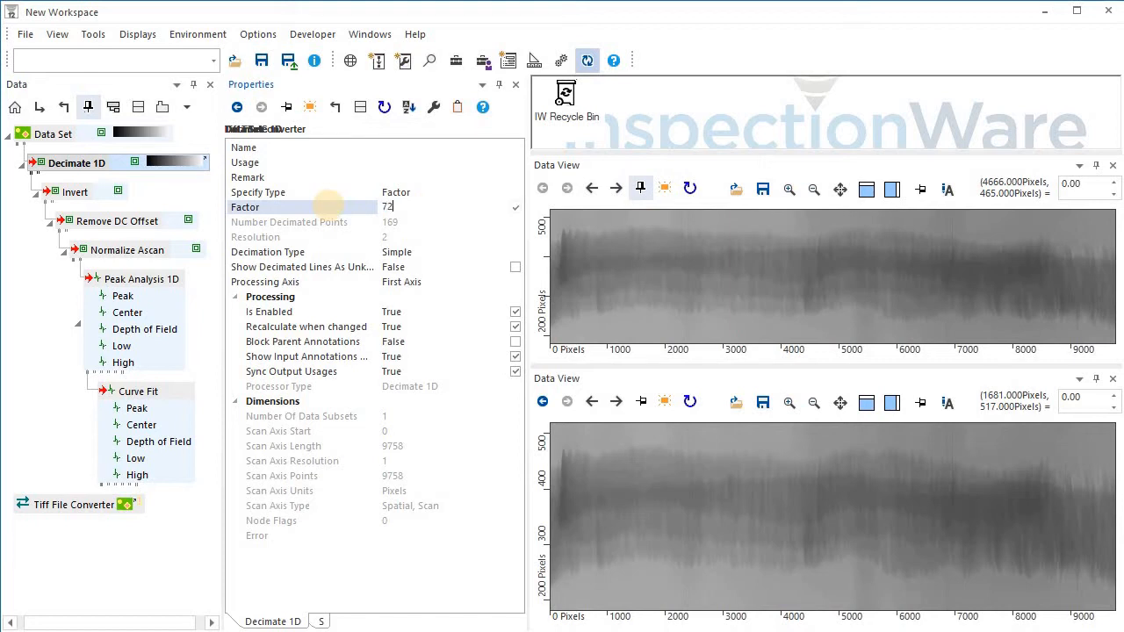
type("72")
Set the Decimate 1D Decimation Type to Median and its Processing Axis to Second Axis.
left_click(513, 255)
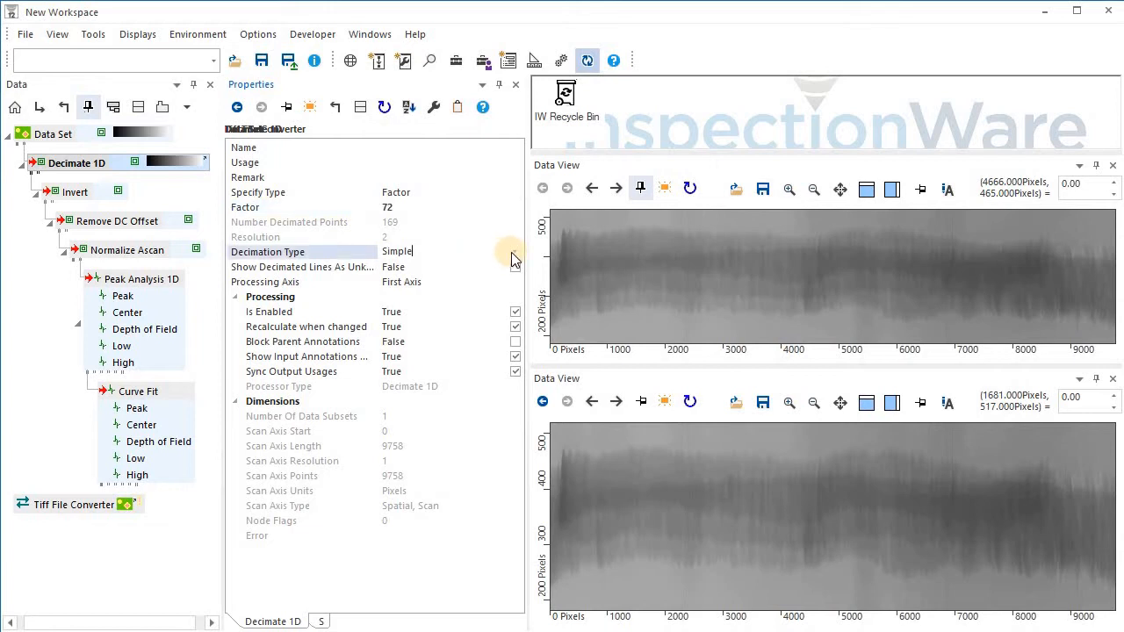
left_click(514, 258)
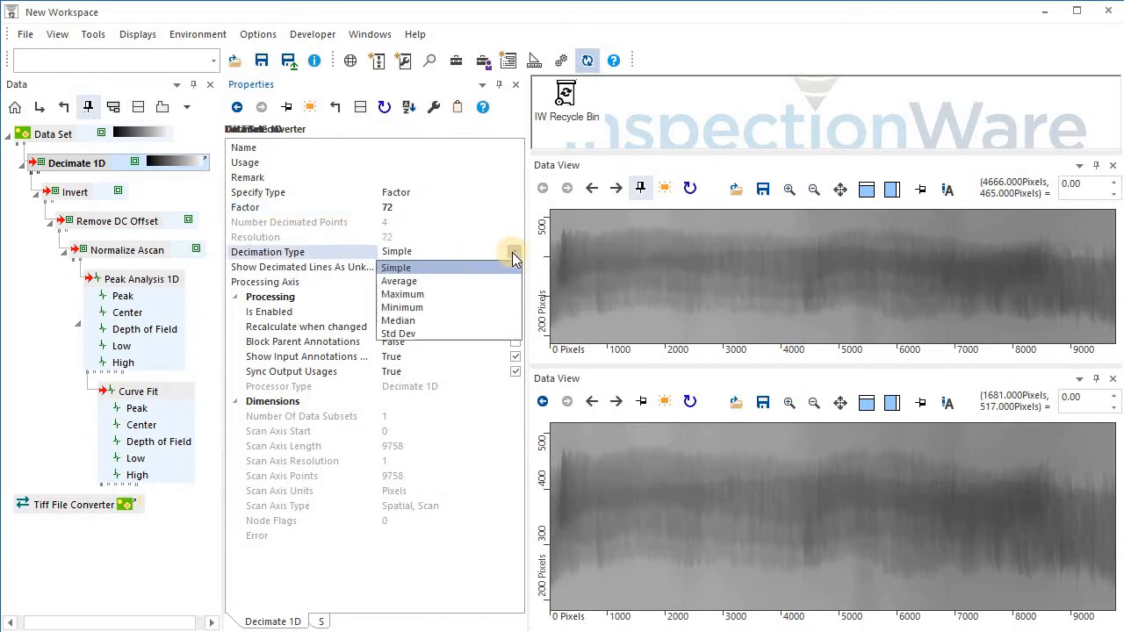
left_click(453, 321)
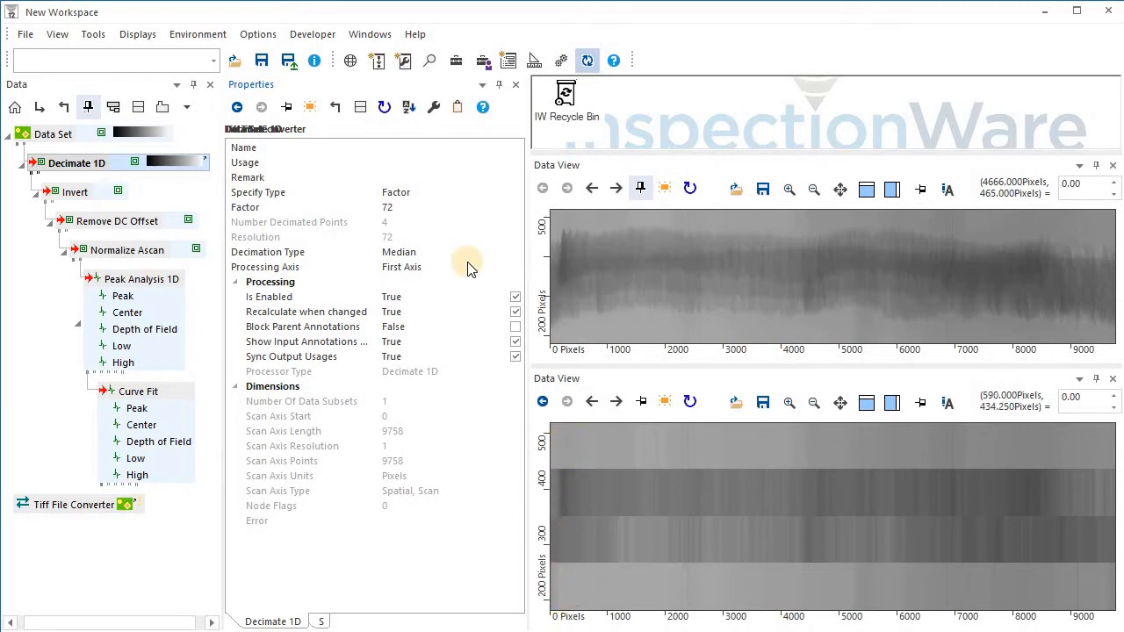
left_click(513, 266)
left_click(514, 266)
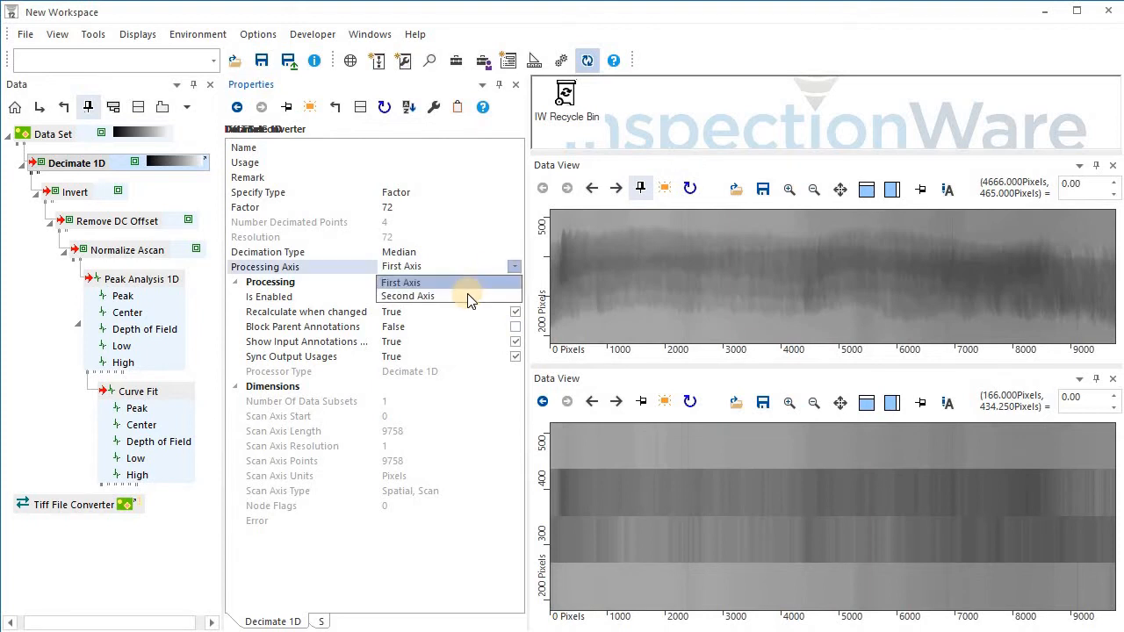
left_click_drag(467, 298, 353, 309)
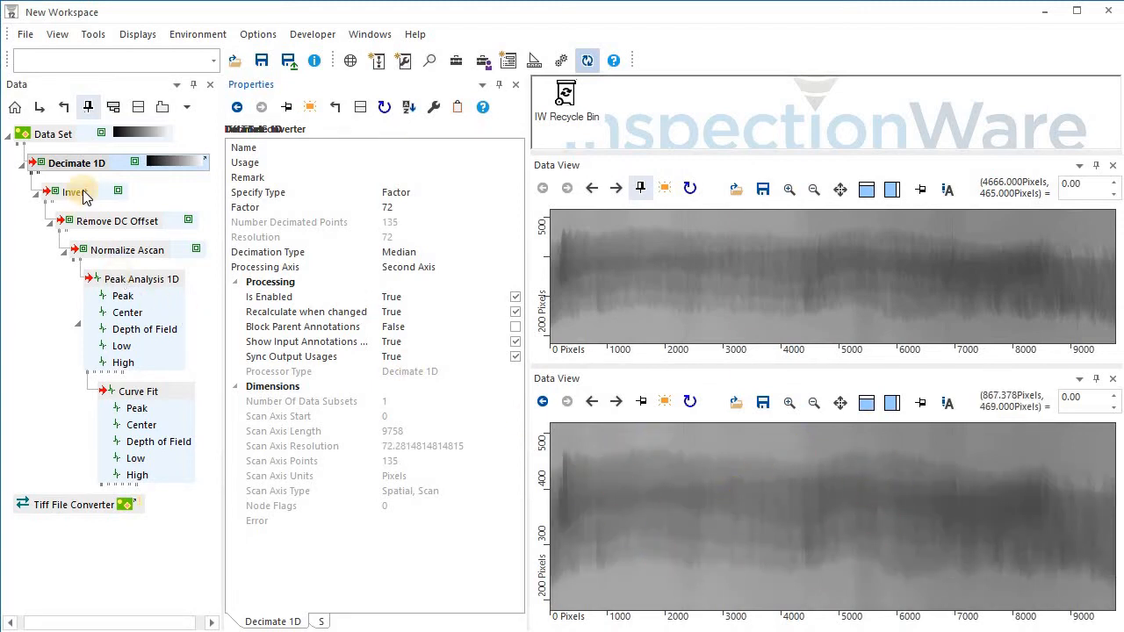
Show the Invert processor's output in the lower Data View.
left_click_drag(79, 193, 678, 509)
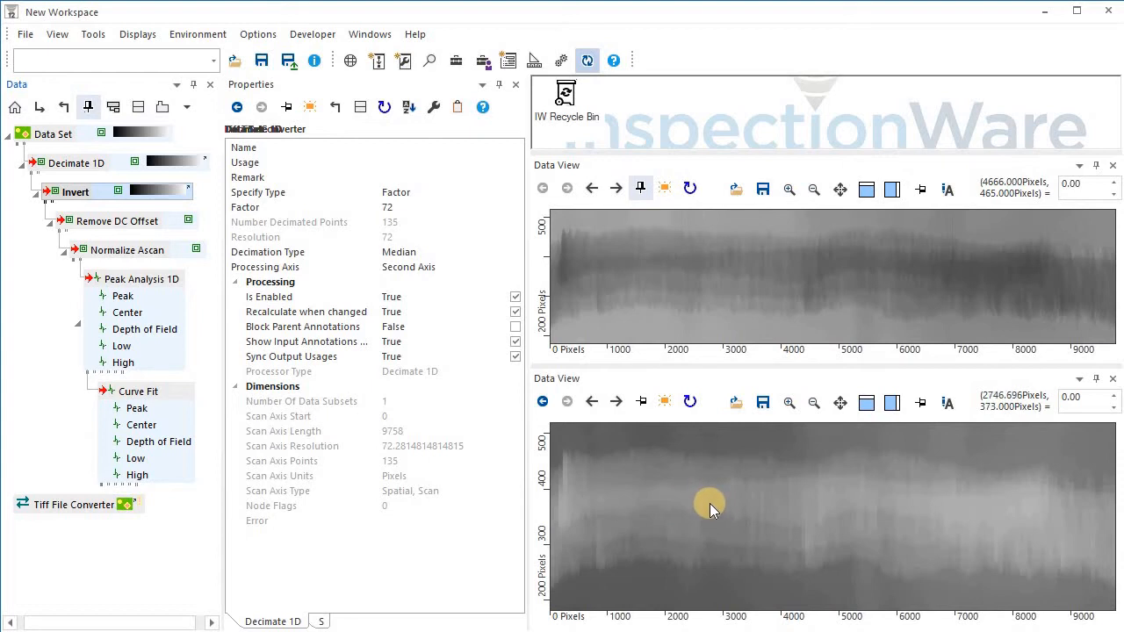
Change the Data Set palette to Grey Inverse.
left_click(150, 138)
right_click(149, 143)
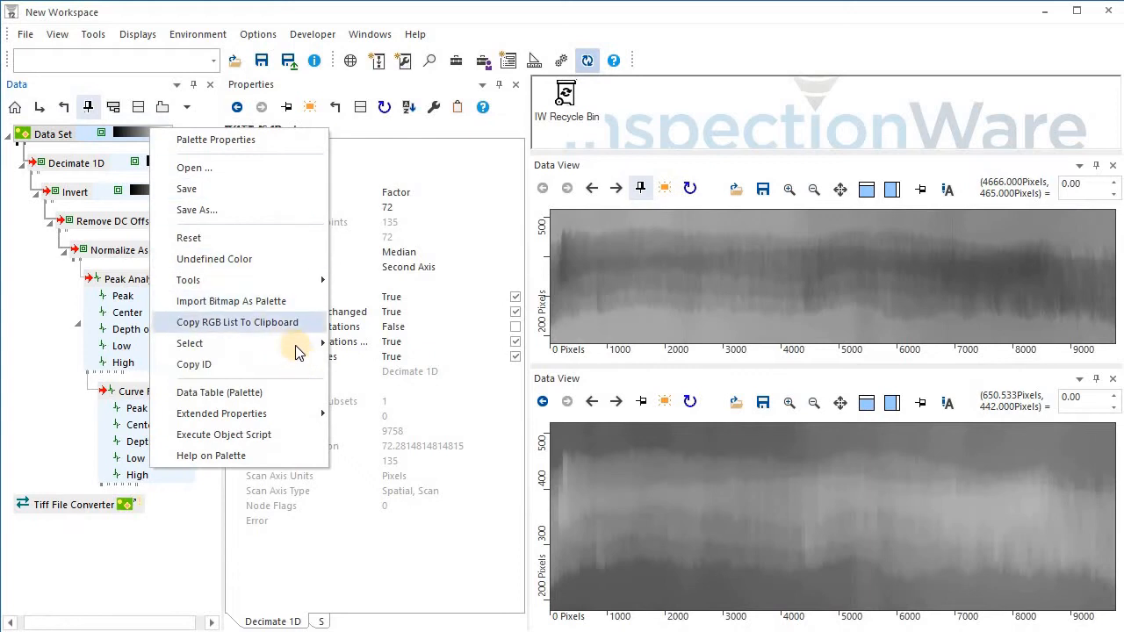
mouse_move(296, 344)
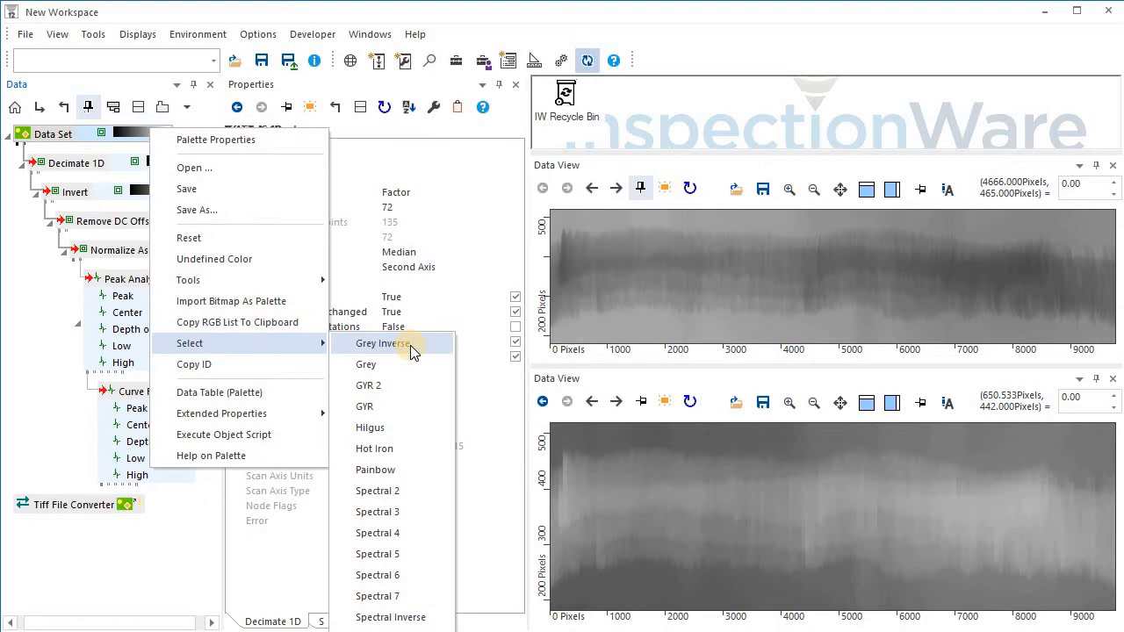
left_click(410, 345)
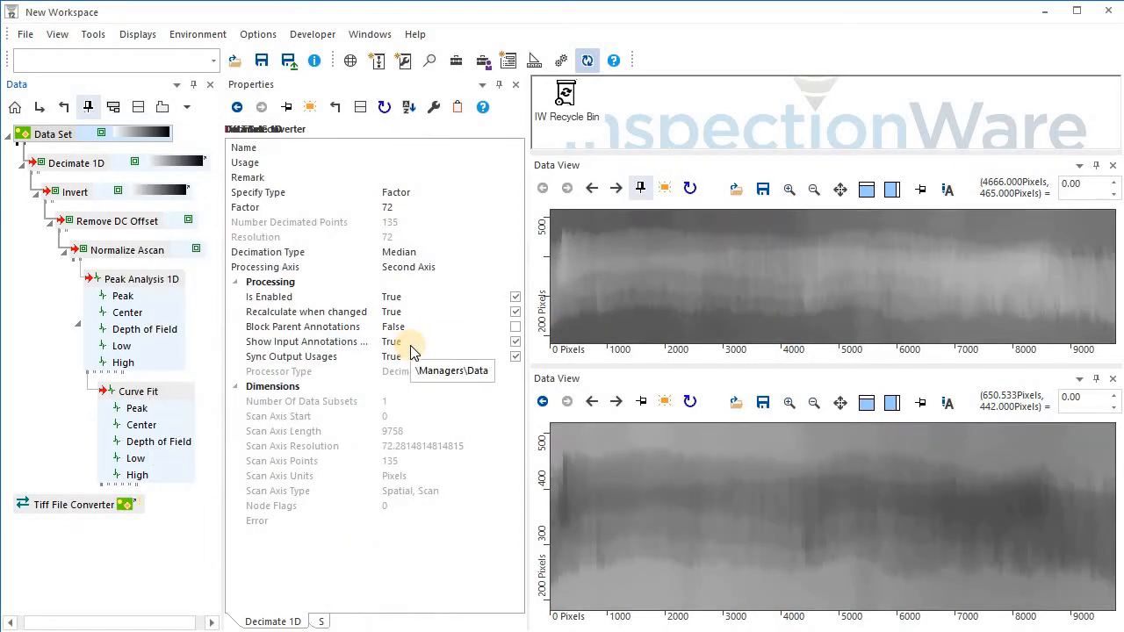
Set the Remove DC Offset processor's Value To Remove to Minimum.
left_click(110, 223)
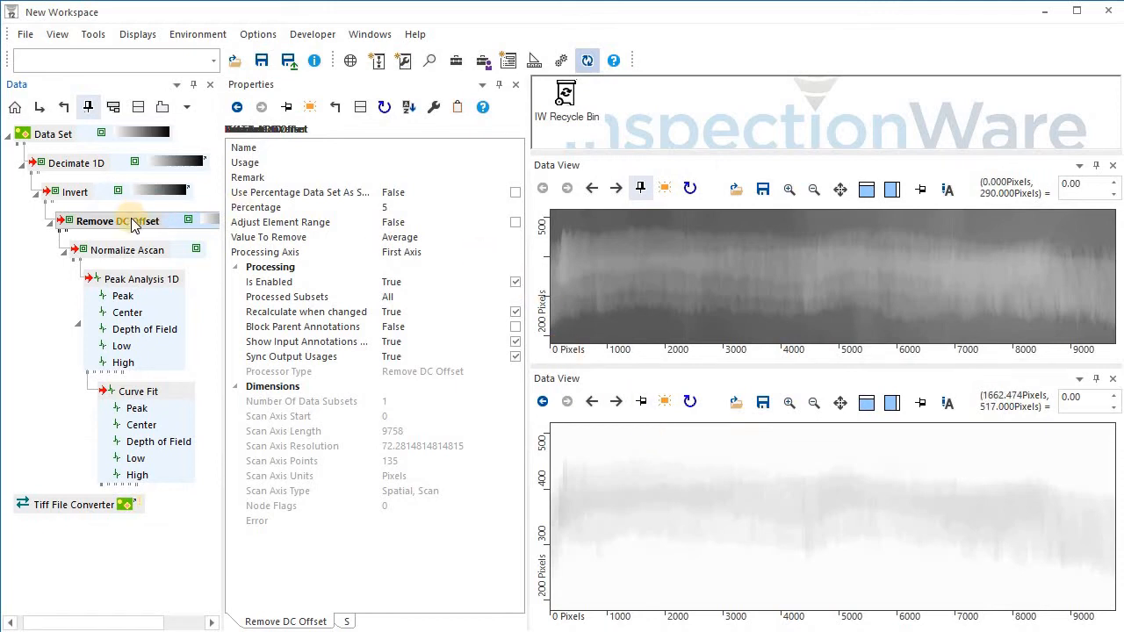
left_click(511, 238)
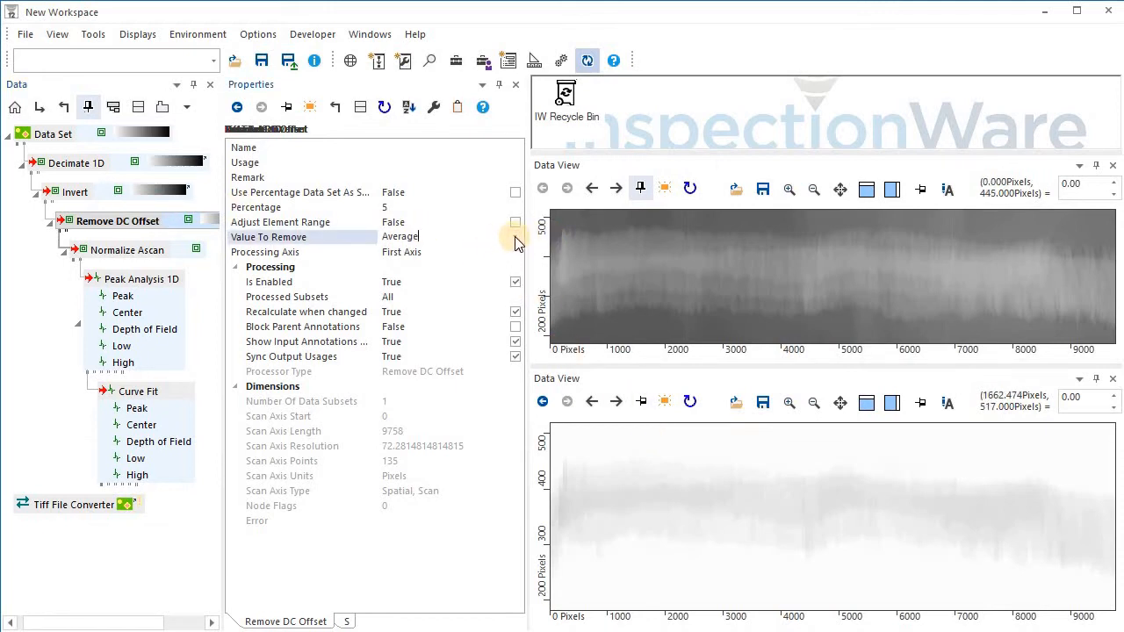
left_click(516, 237)
left_click(461, 268)
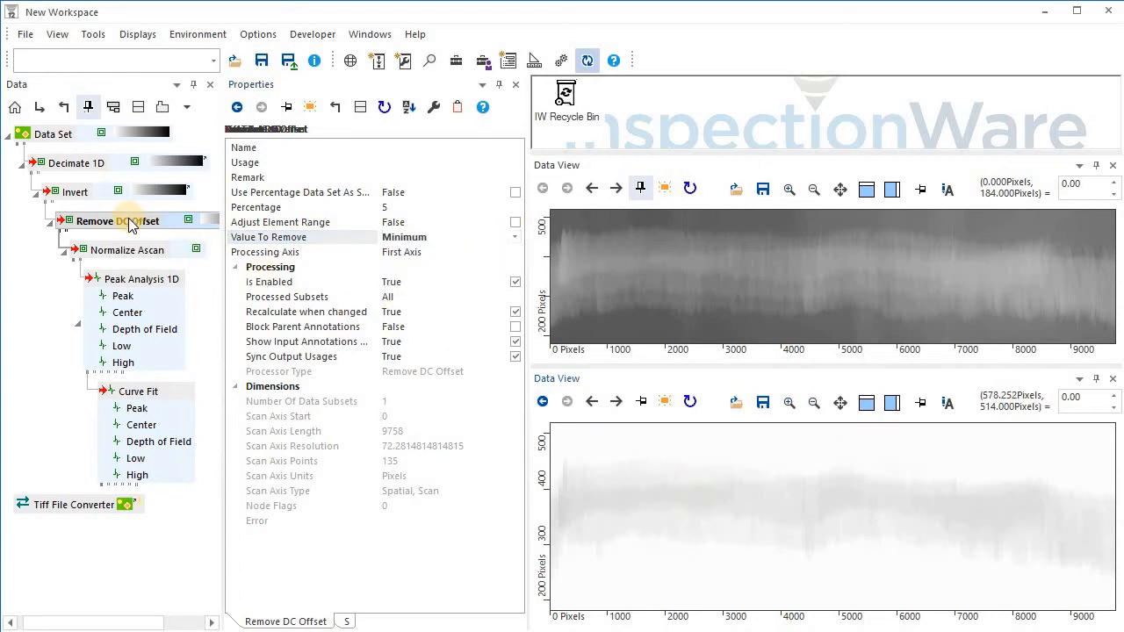
Execute the Remove DC Offset processor.
left_click(129, 254)
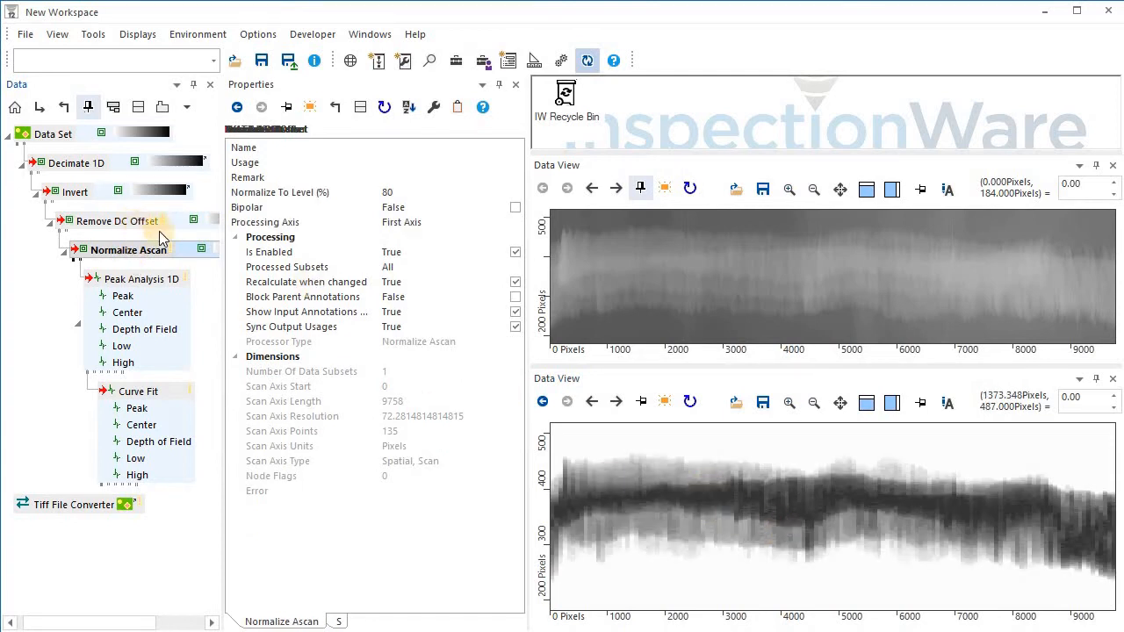
left_click(154, 220)
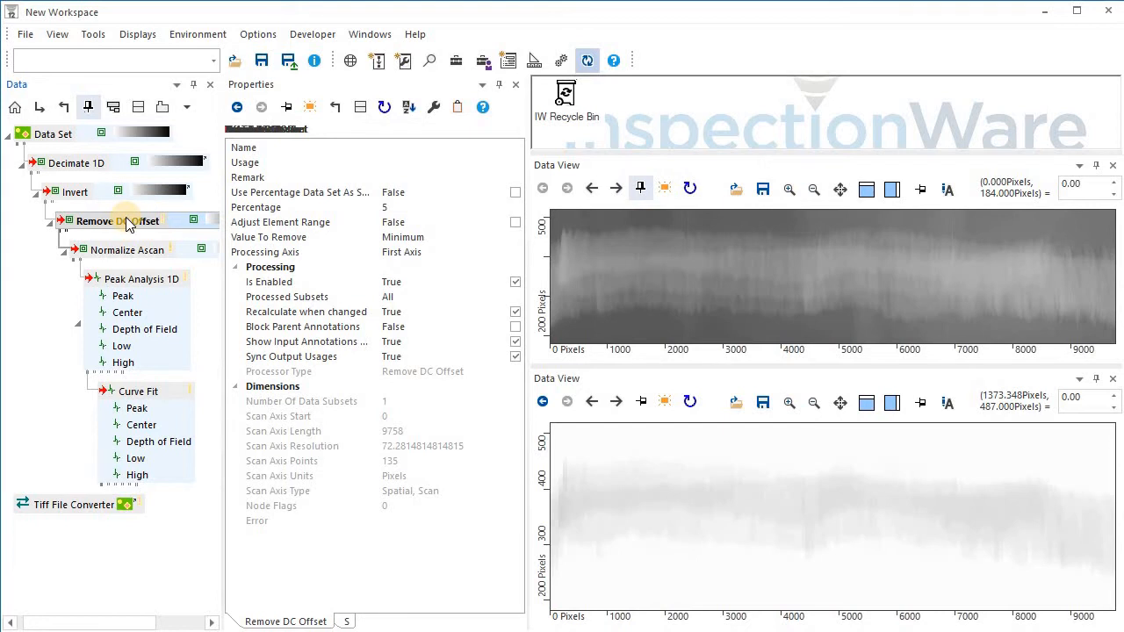
right_click(128, 224)
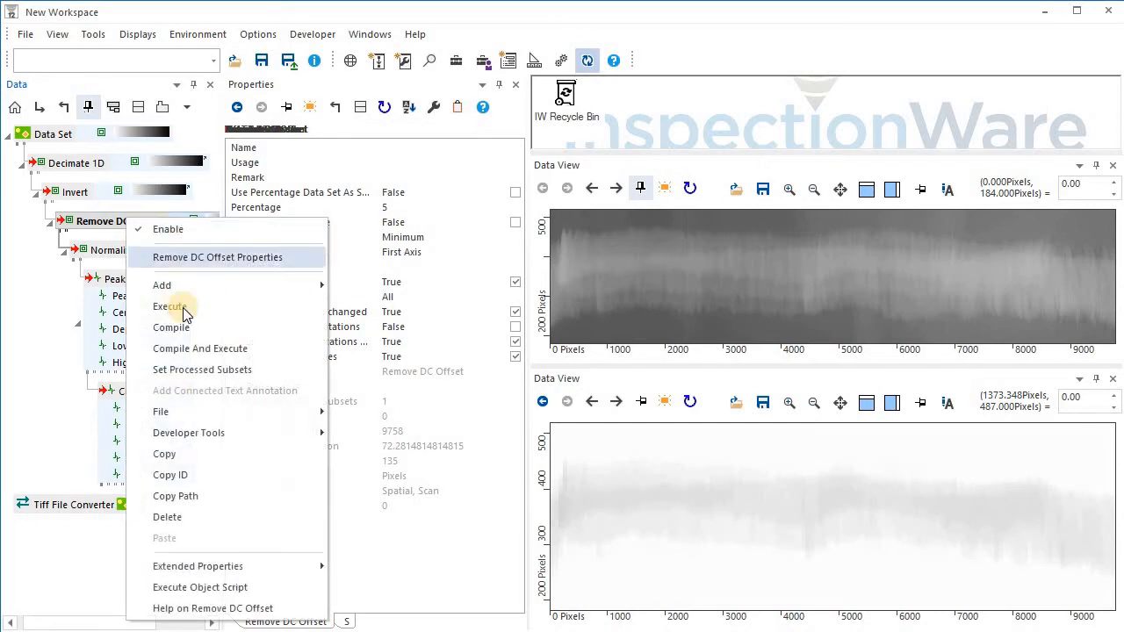
left_click(175, 306)
Examine the Normalize Ascan settings and the Peak Analysis 1D Center, Low and High outputs in the lower Data View.
left_click(158, 260)
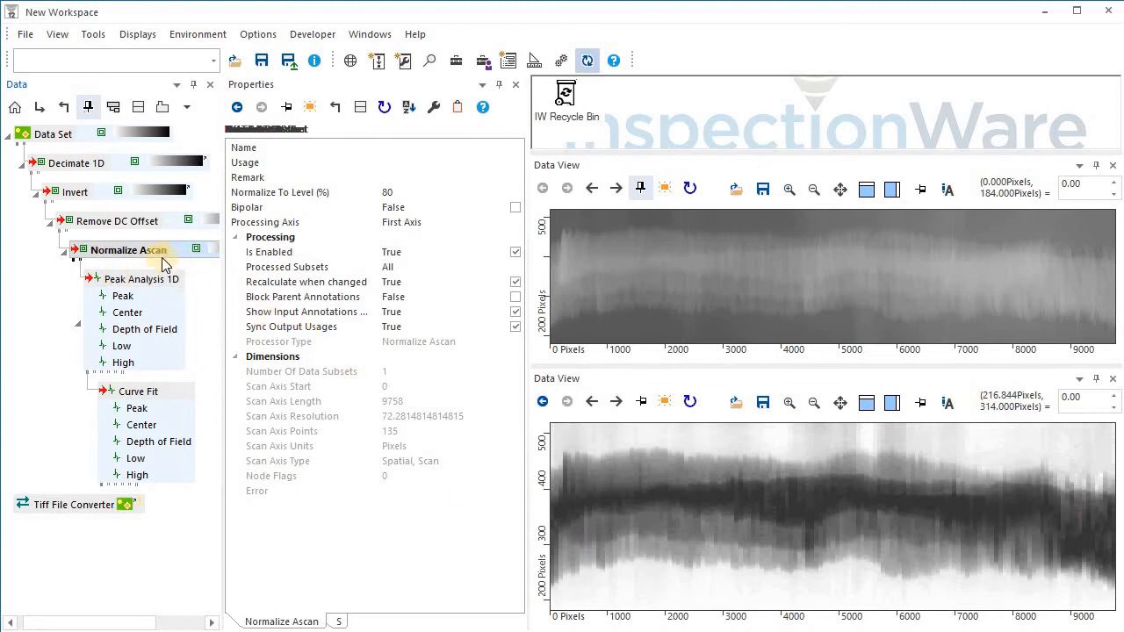
left_click(430, 190)
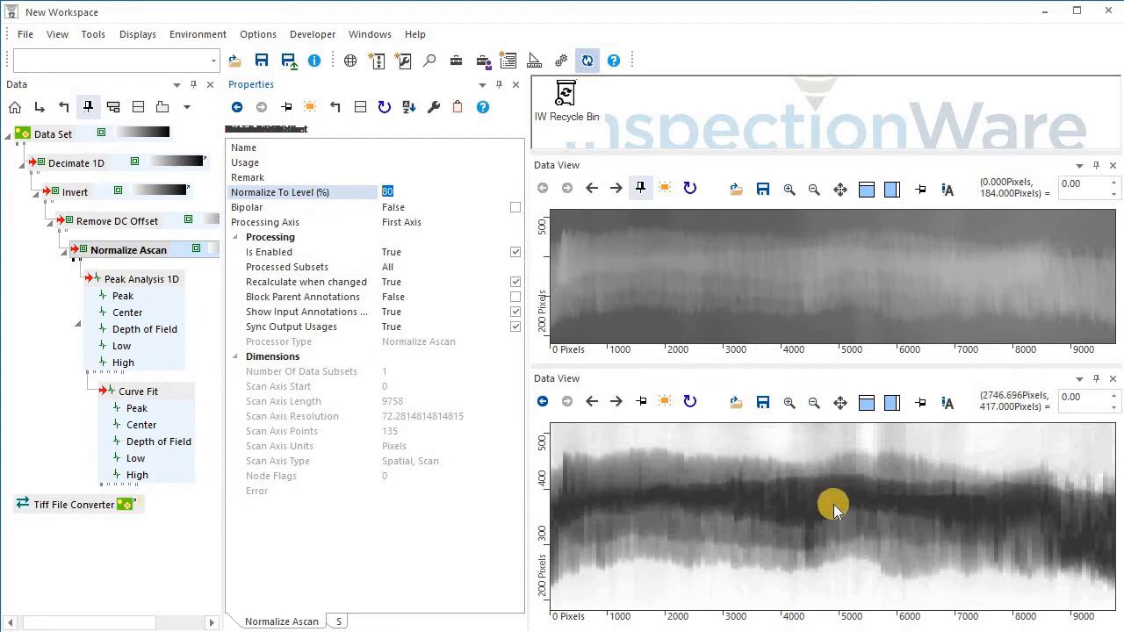
left_click(130, 313)
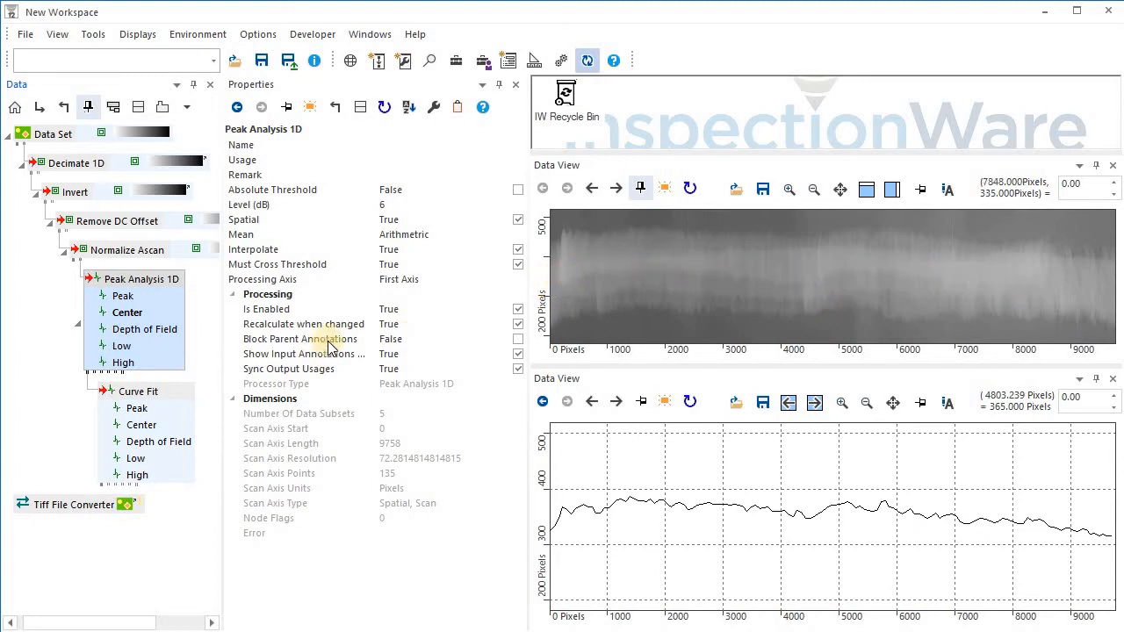
left_click(138, 348)
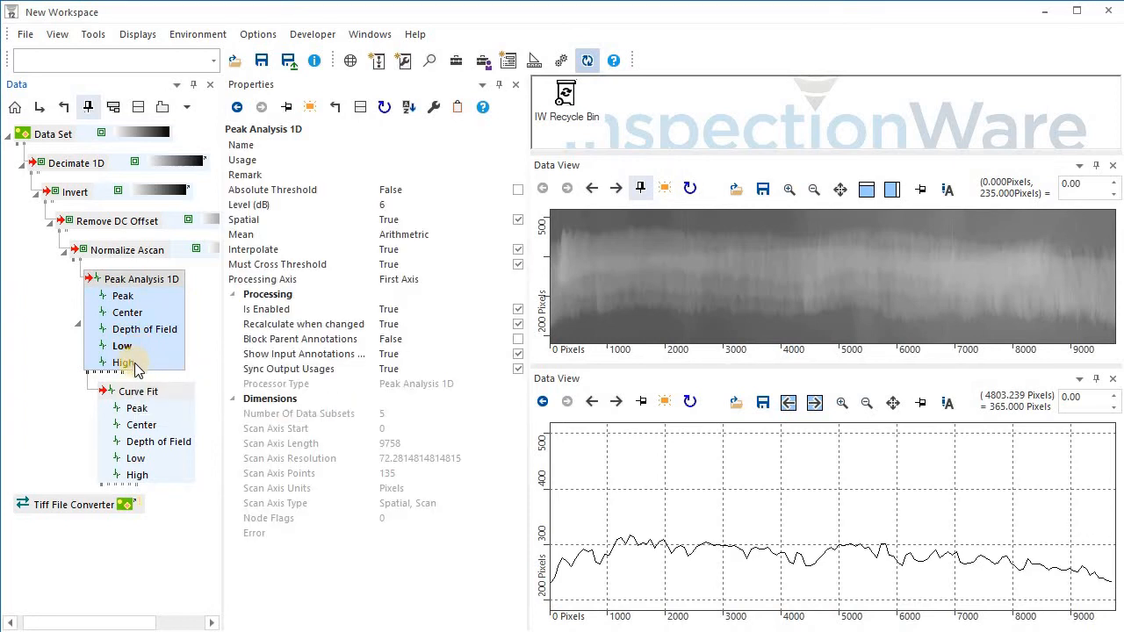
left_click(137, 366)
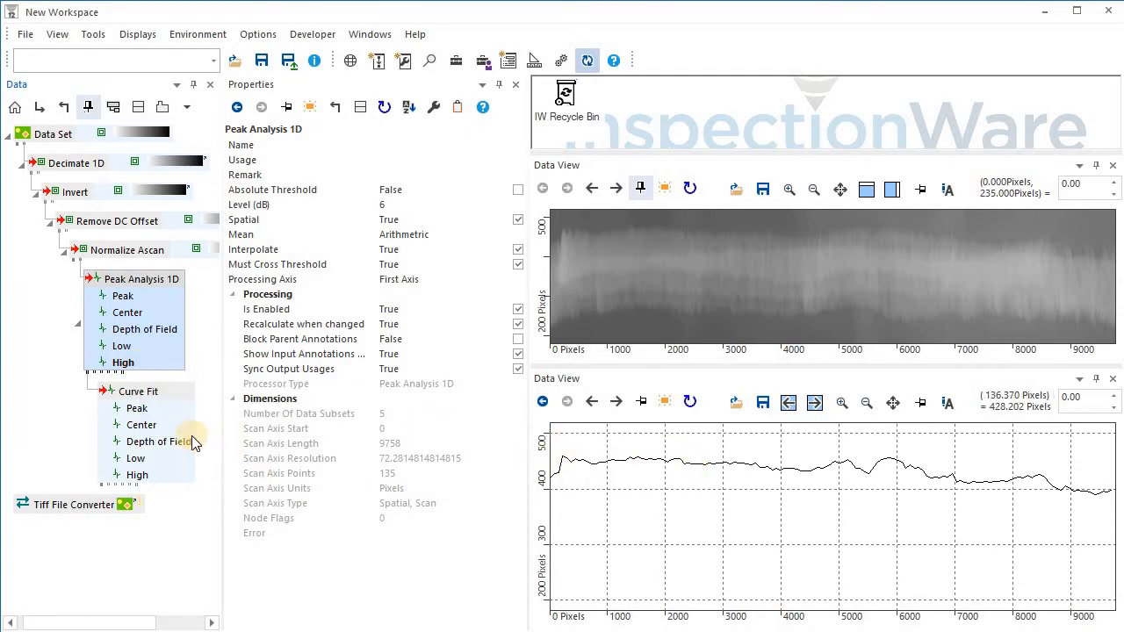
Set the Curve Fit processor's Order to 4.
left_click(145, 391)
left_click(397, 206)
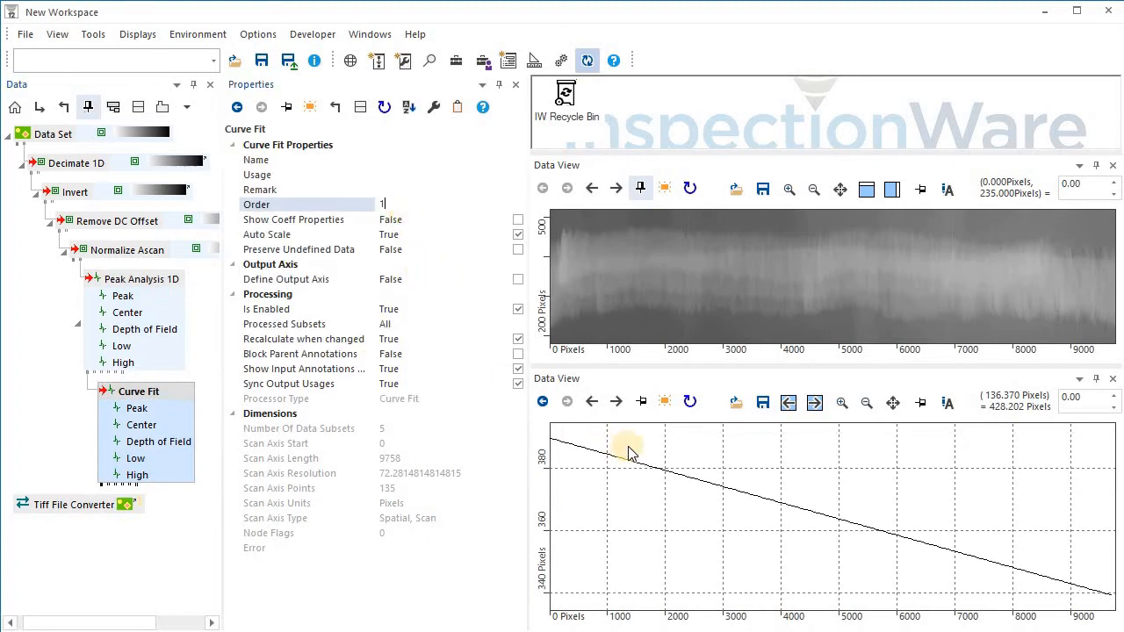
left_click(284, 208)
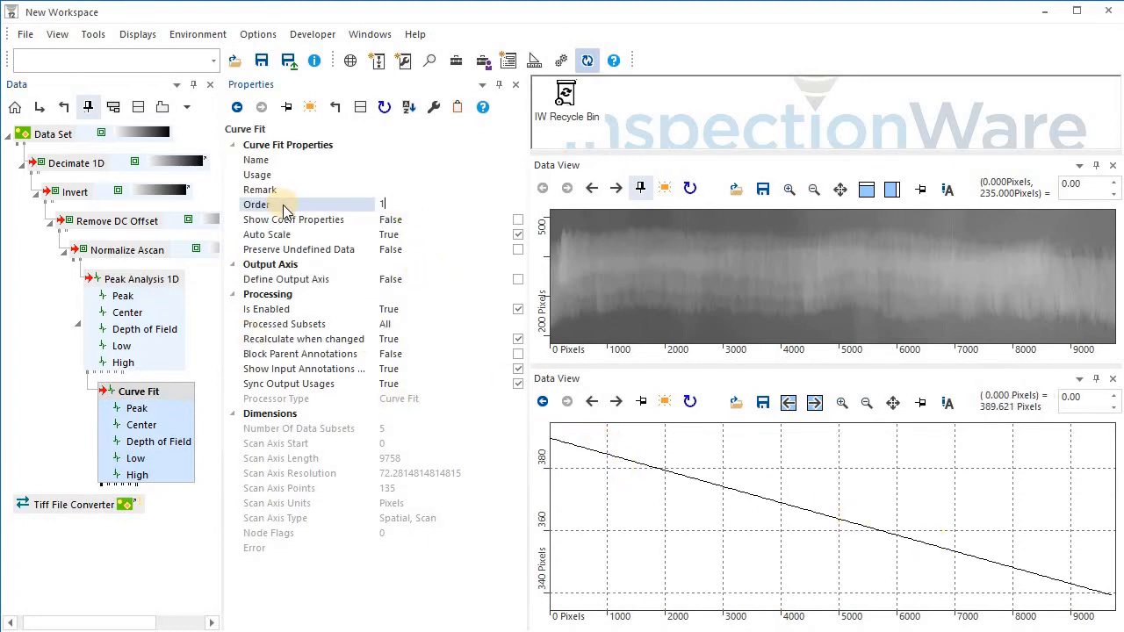
left_click(408, 205)
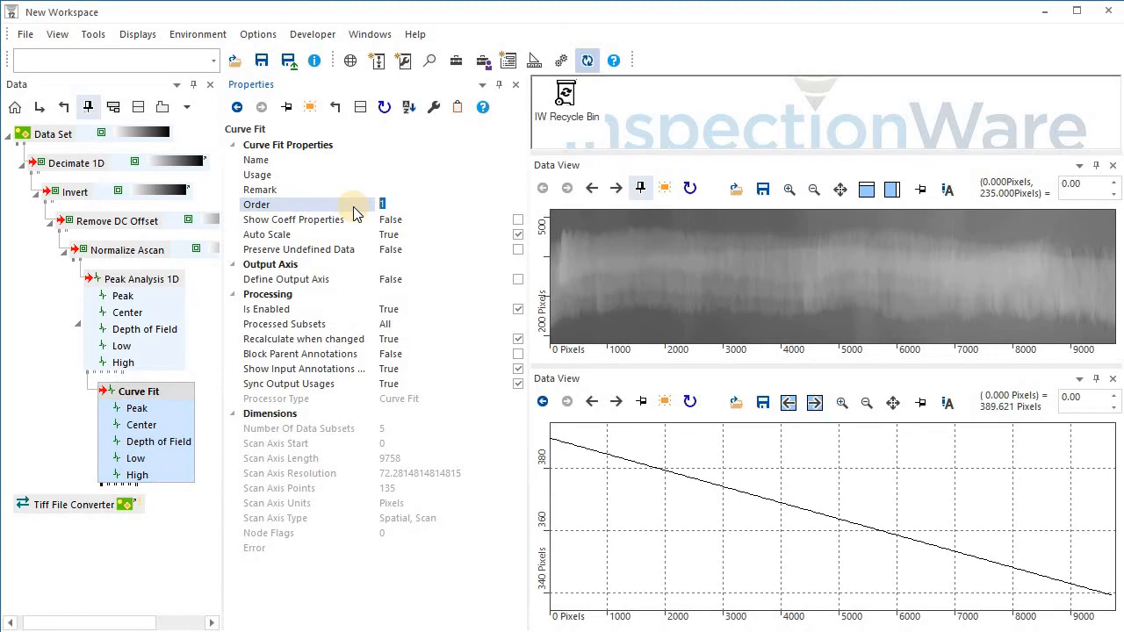
key("Return")
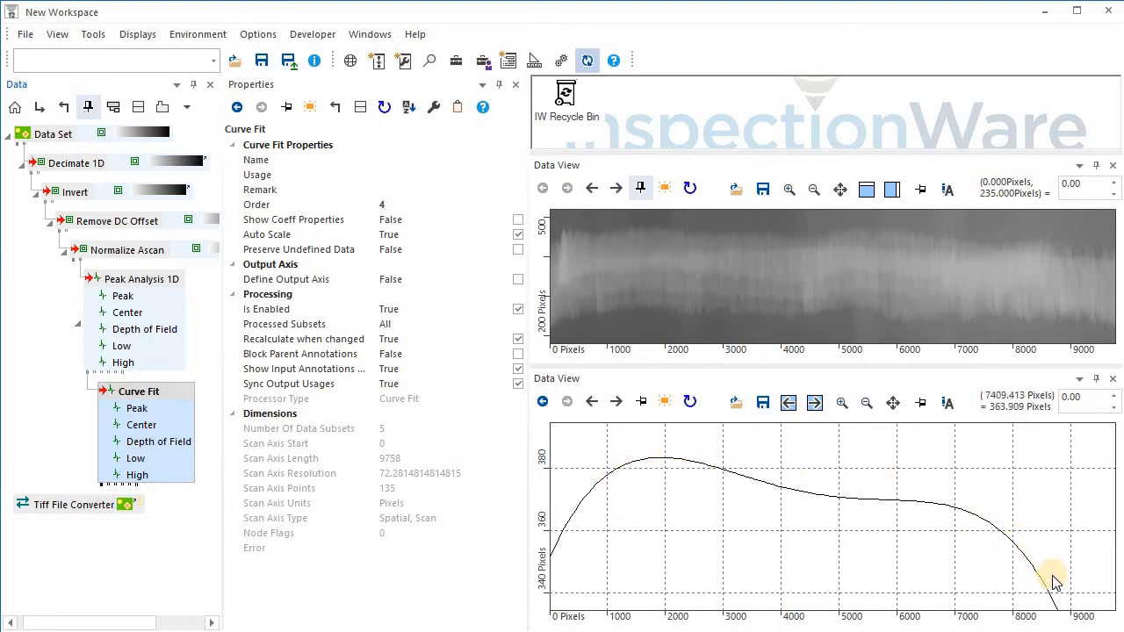
Step through the Curve Fit outputs in the lower Data View.
left_click(617, 404)
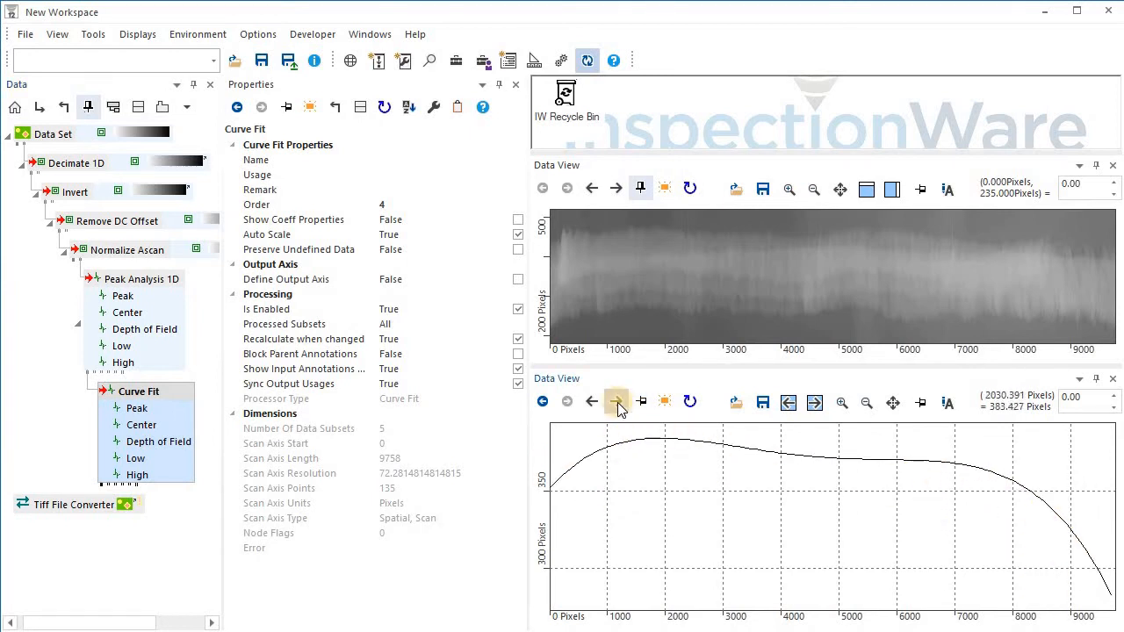
left_click(617, 404)
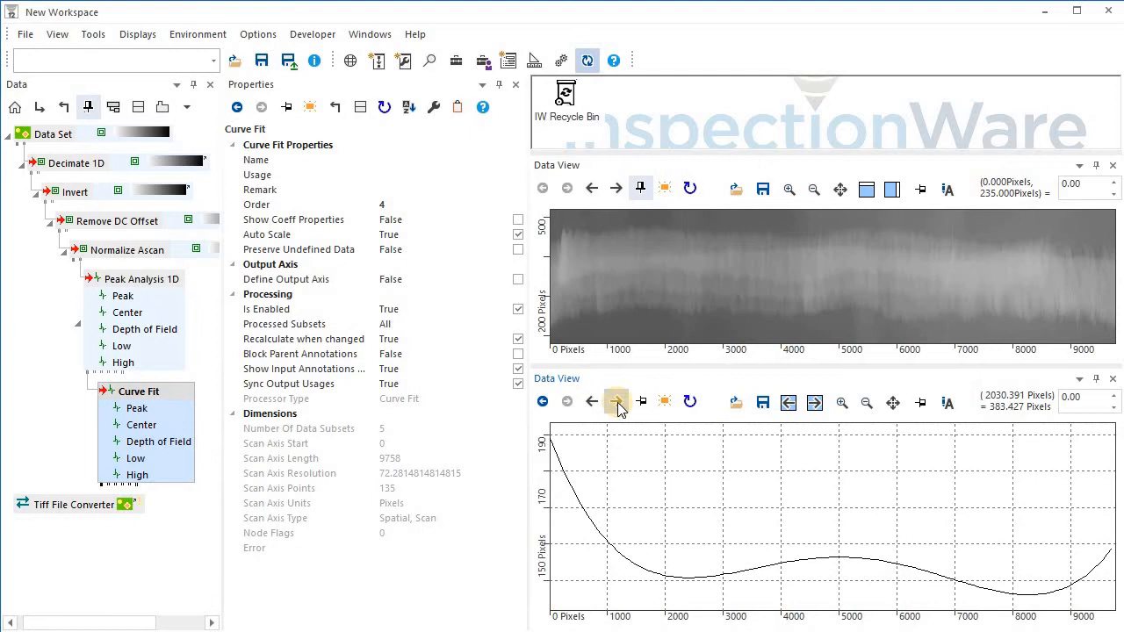
left_click(617, 404)
left_click(618, 403)
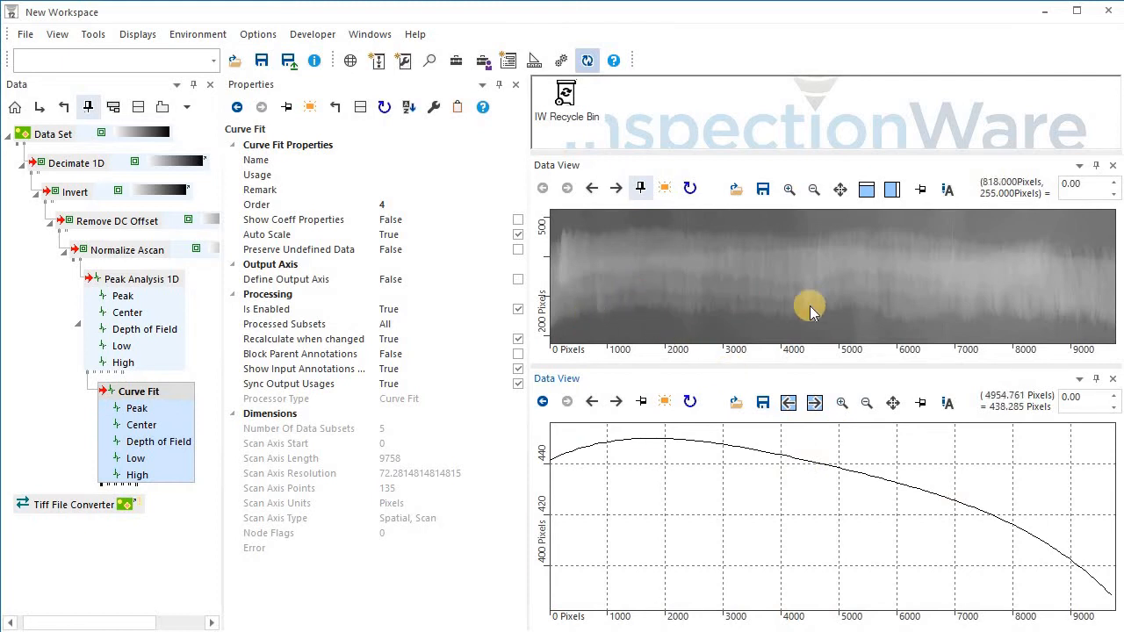
Add a Draw 1D Data annotation to the Curve Fit node and open its properties.
left_click(456, 61)
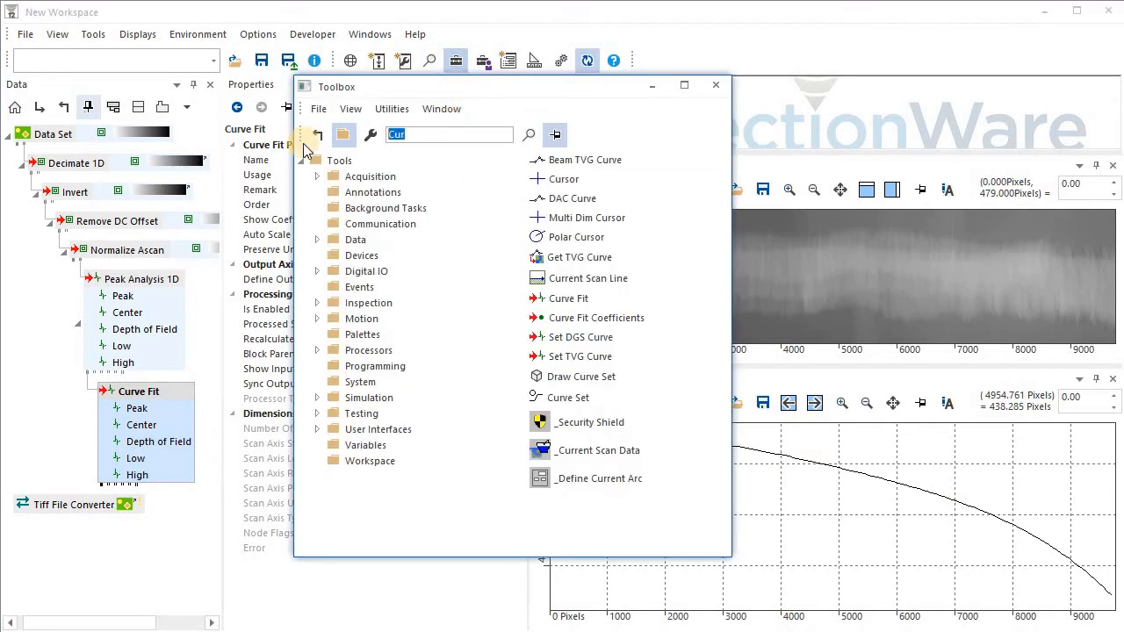
type("dra")
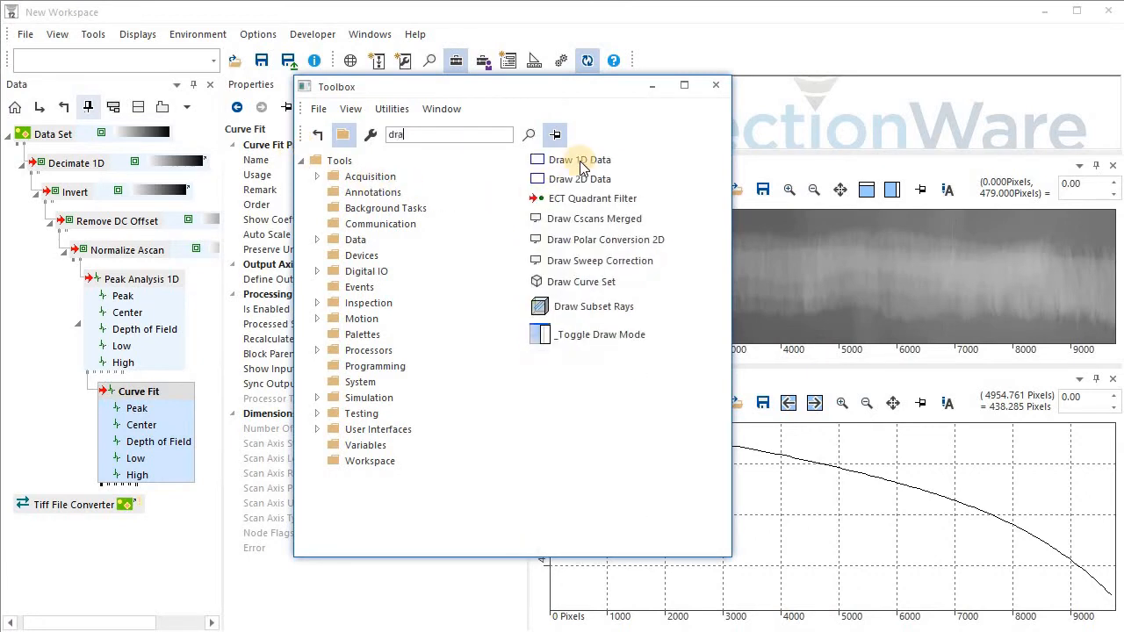
type("w")
mouse_move(579, 163)
left_mouse_down()
mouse_move(127, 406)
mouse_move(143, 396)
left_mouse_up()
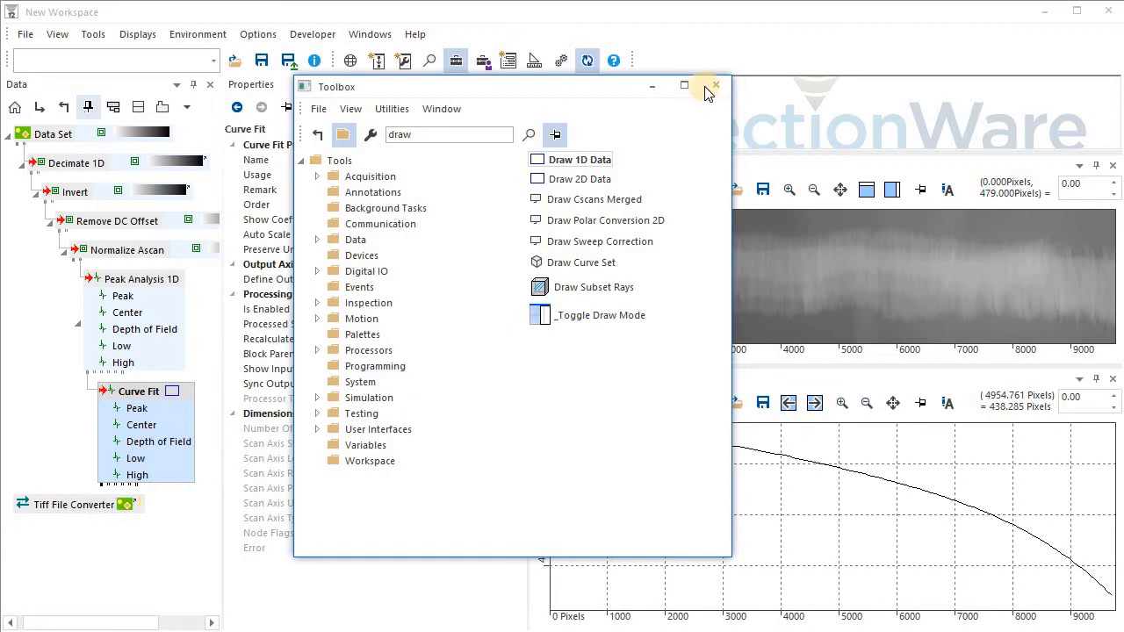
left_click(142, 396)
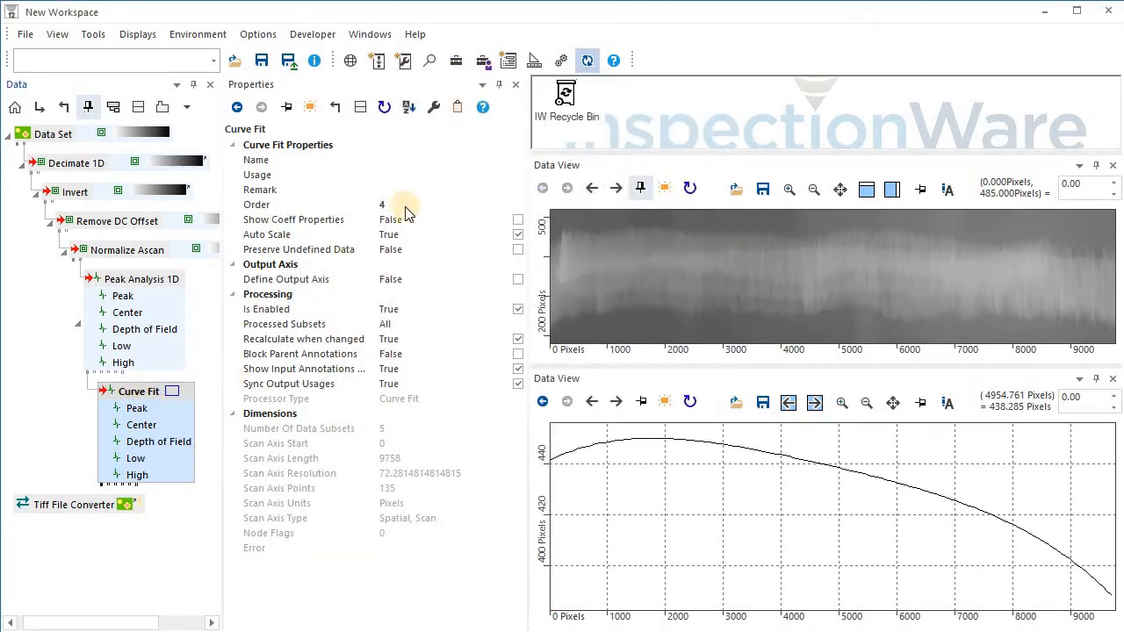
left_click(383, 108)
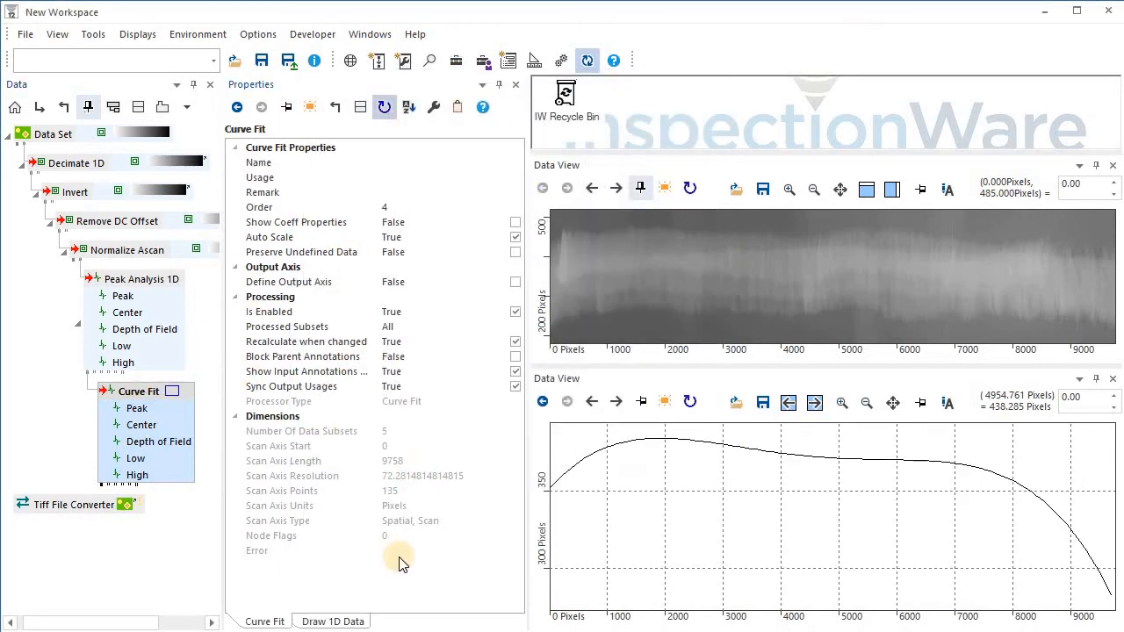
left_click(348, 621)
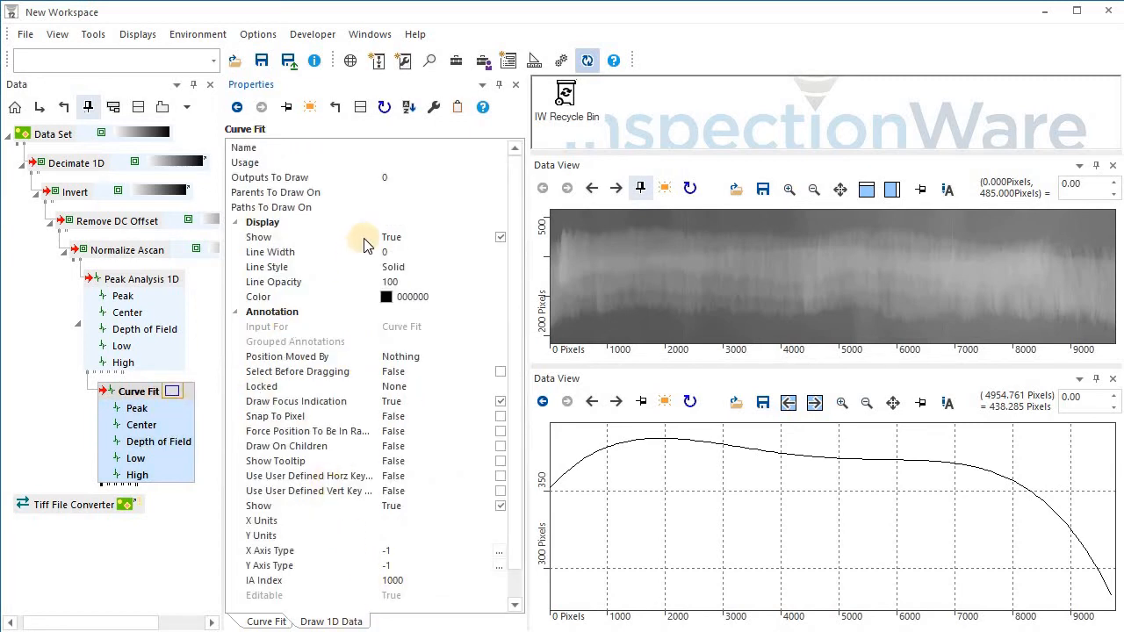
Set the Draw 1D Data to draw on Data Set with outputs 1,3,4.
left_click(393, 197)
left_click(411, 195)
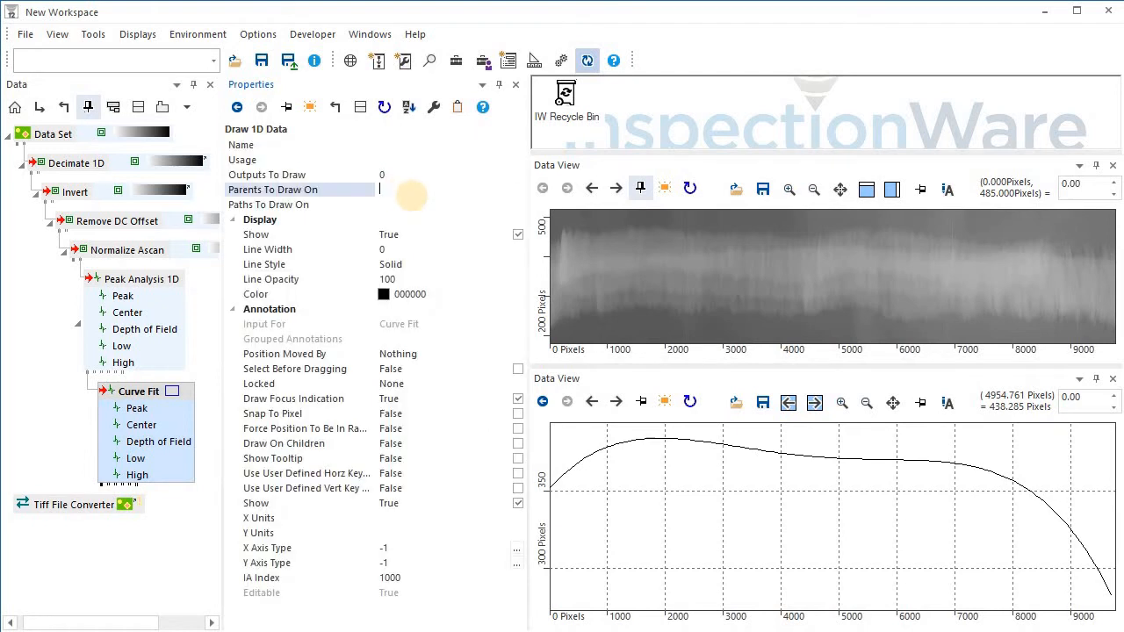
type("Data Set")
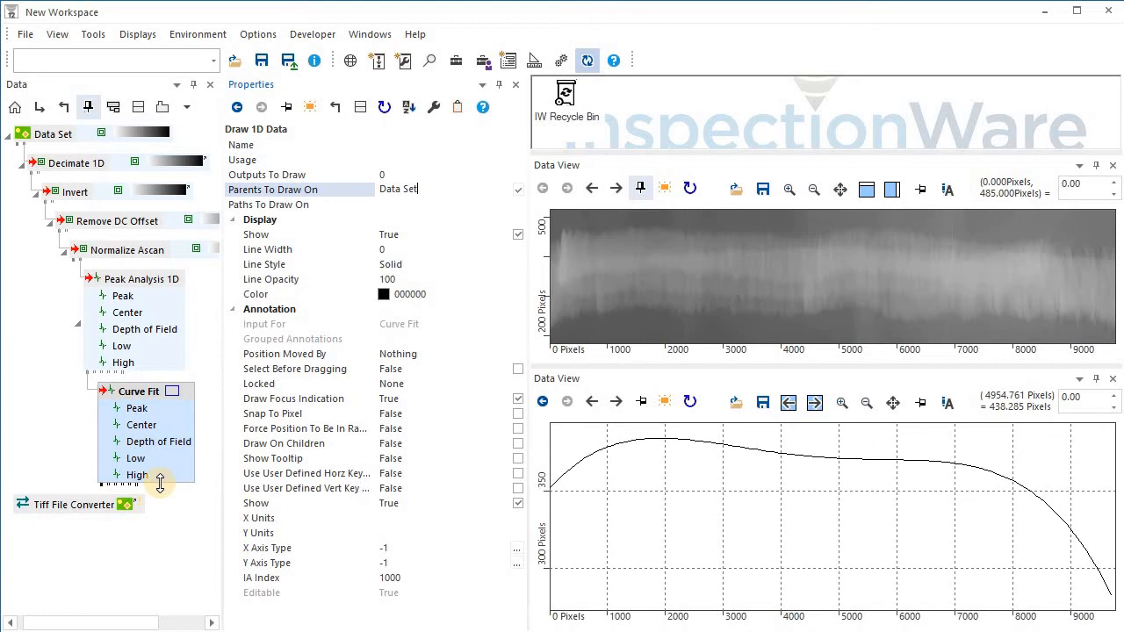
left_click(359, 173)
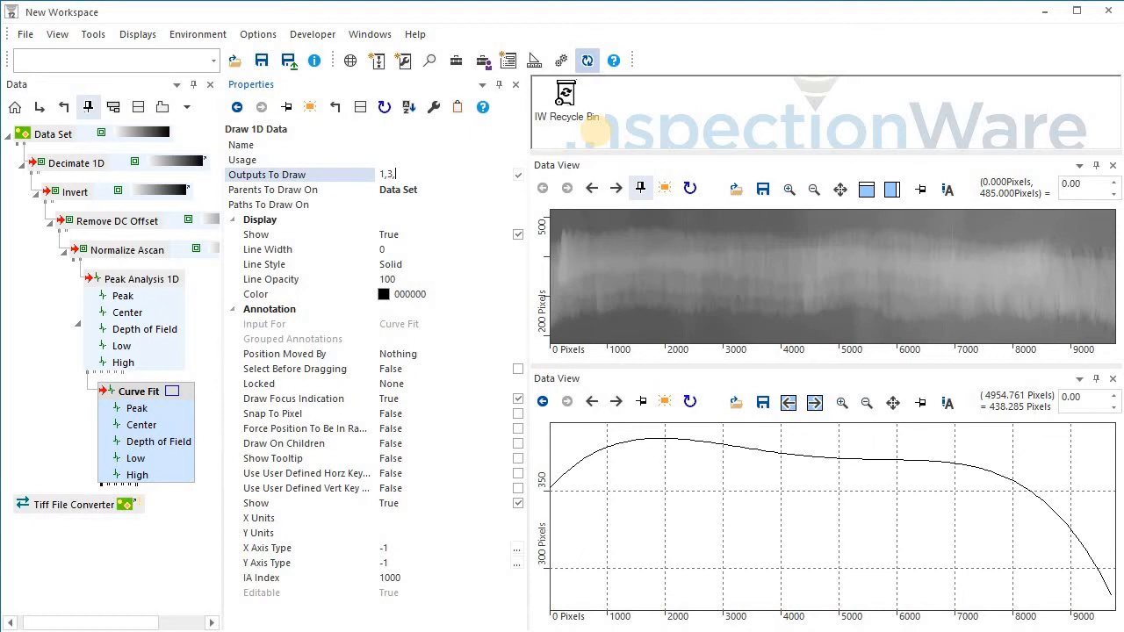
Colour the drawn curves FF0000 and execute the Data Set processors.
left_click(514, 294)
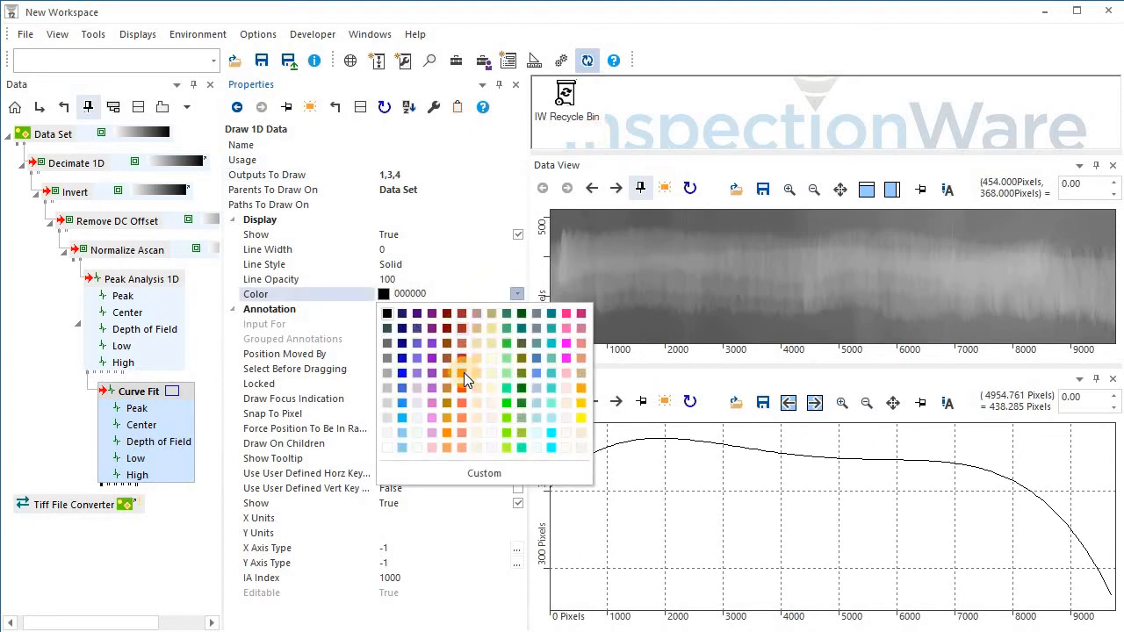
left_click(462, 374)
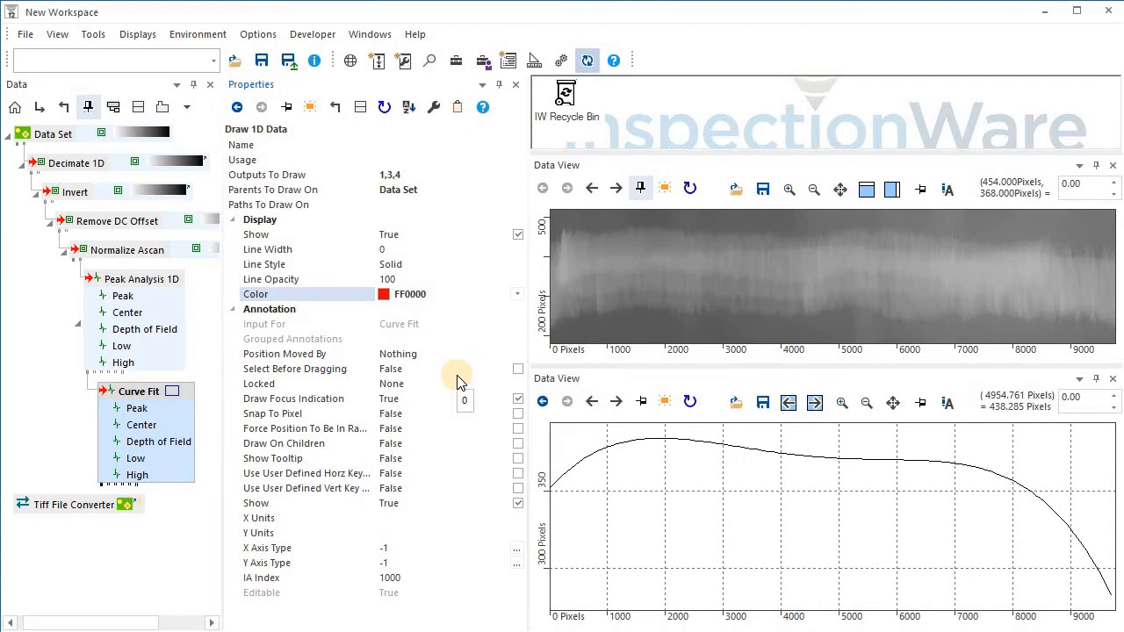
right_click(63, 136)
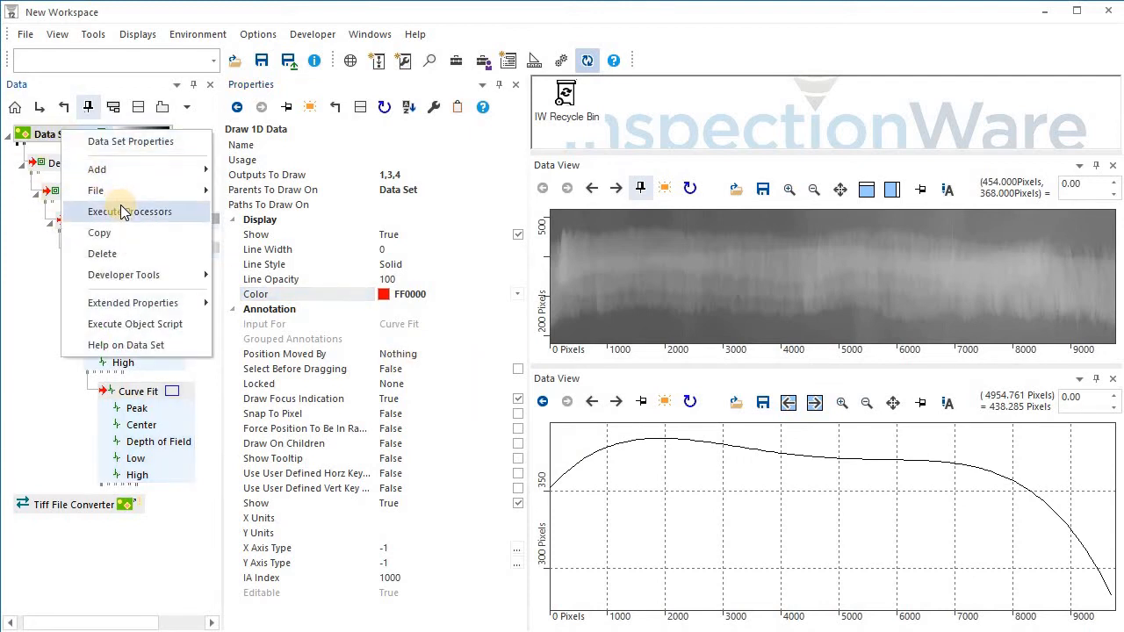
left_click(123, 214)
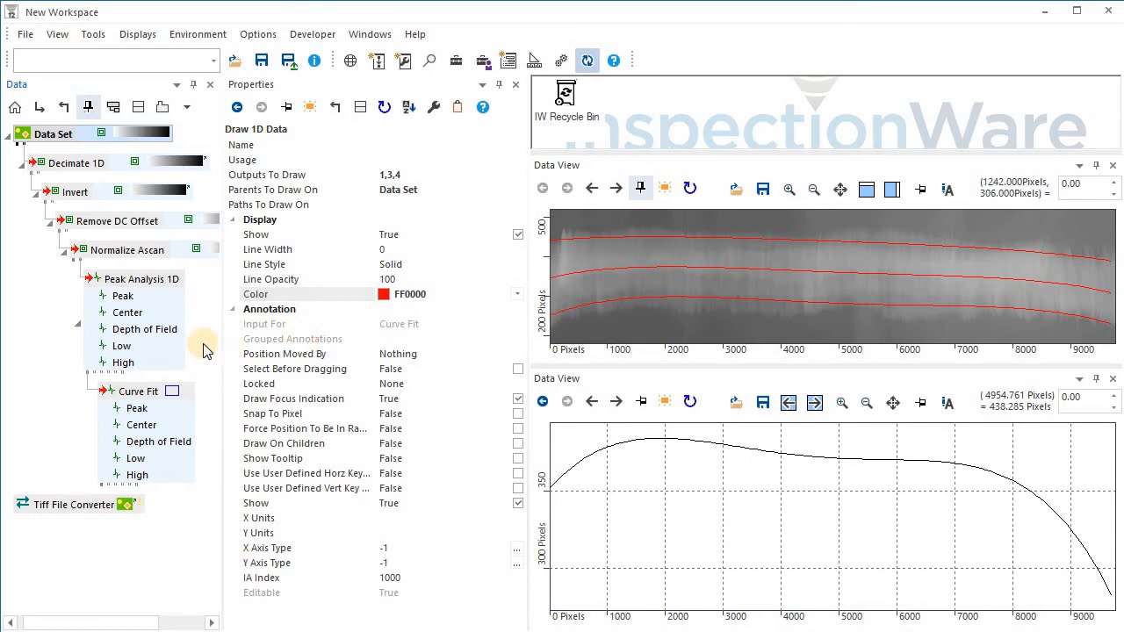
Set the Peak Analysis 1D Level to 12 dB and re-execute the Data Set processors.
left_click(134, 285)
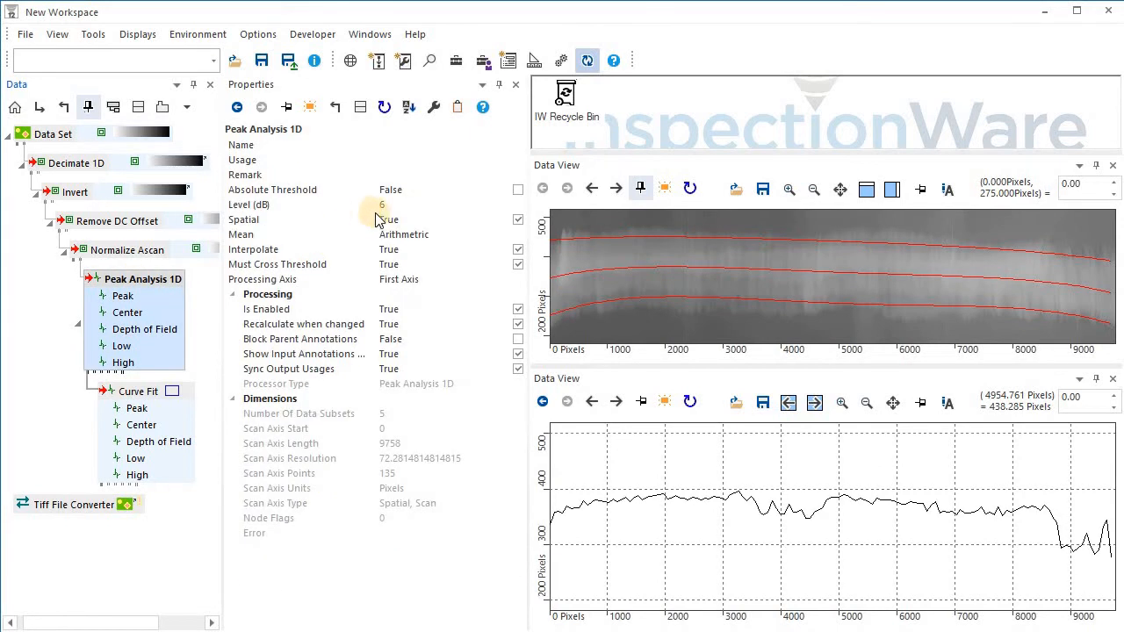
left_click(361, 207)
left_click_drag(361, 208, 356, 205)
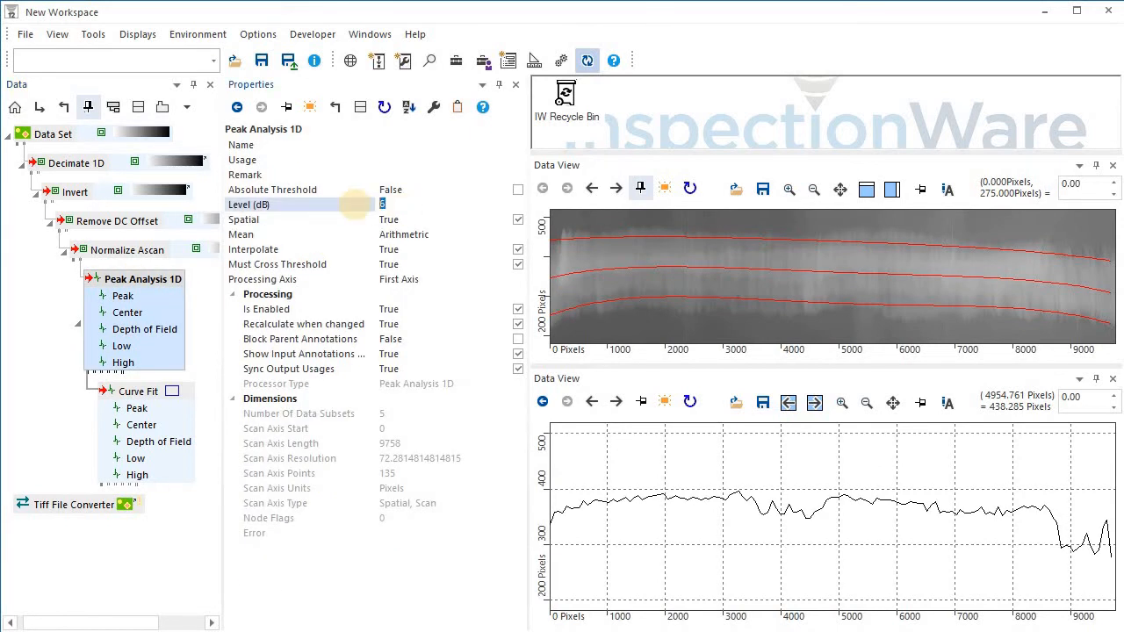
type("12")
left_click(124, 283)
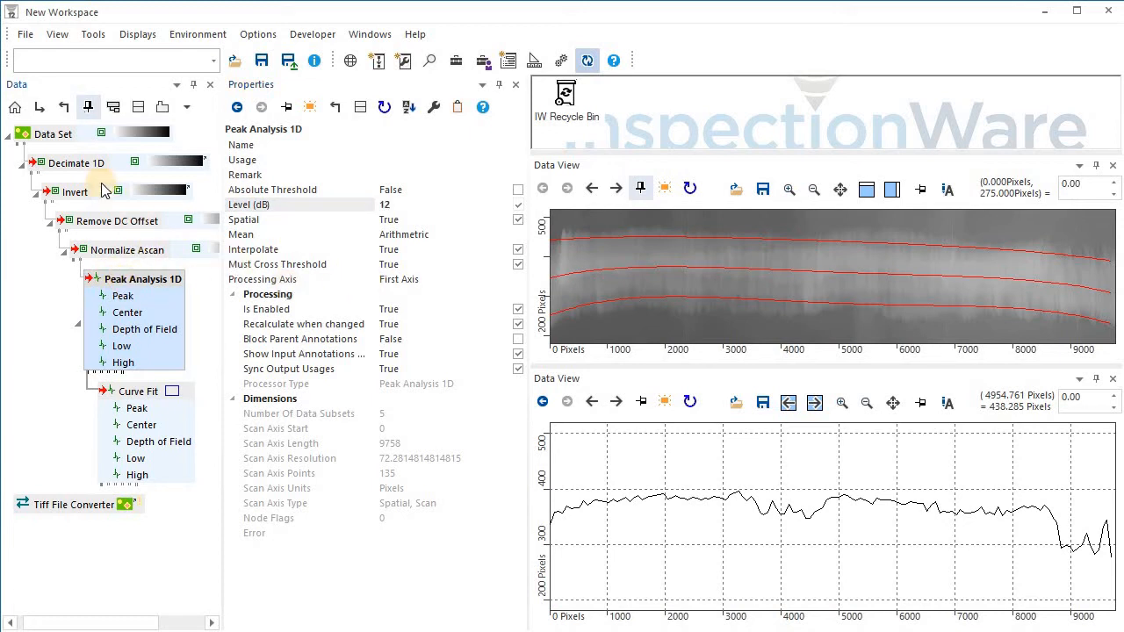
right_click(62, 134)
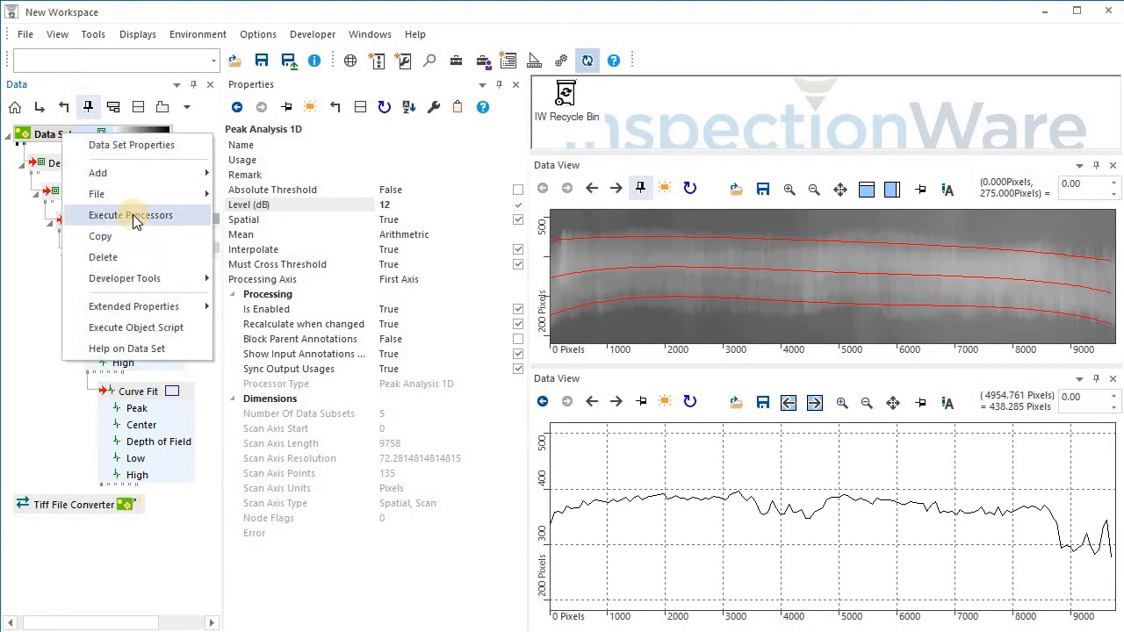
left_click(134, 218)
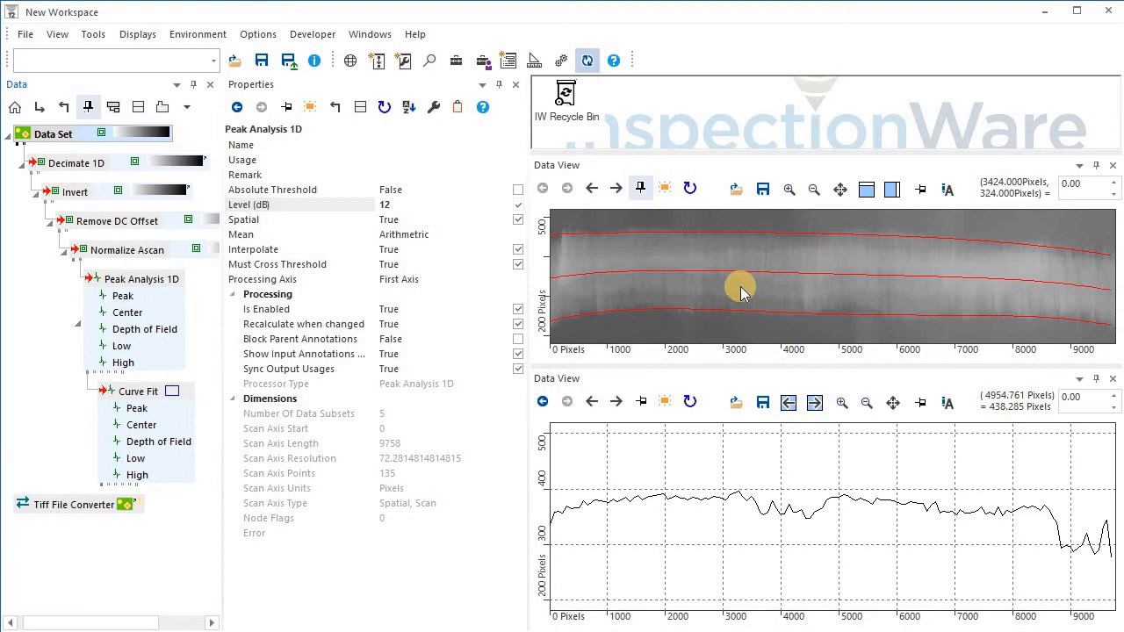
Add an Align to Reference processor under the Data Set from the Toolbox.
left_click(456, 61)
left_click_drag(462, 142, 358, 141)
type("all")
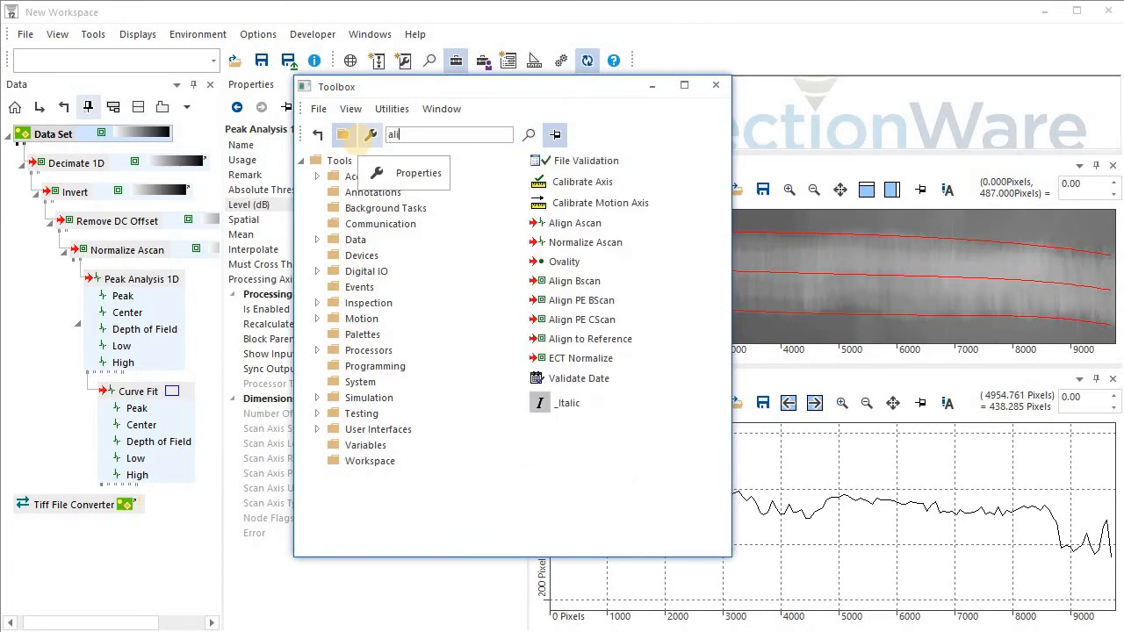
type("gn")
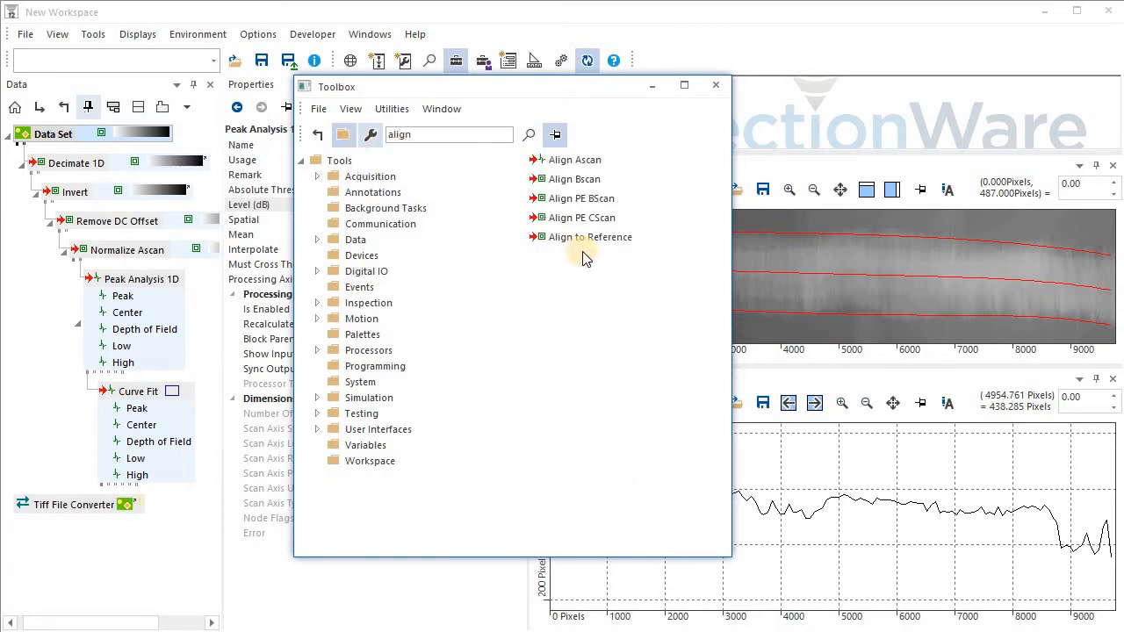
left_click_drag(578, 246, 92, 143)
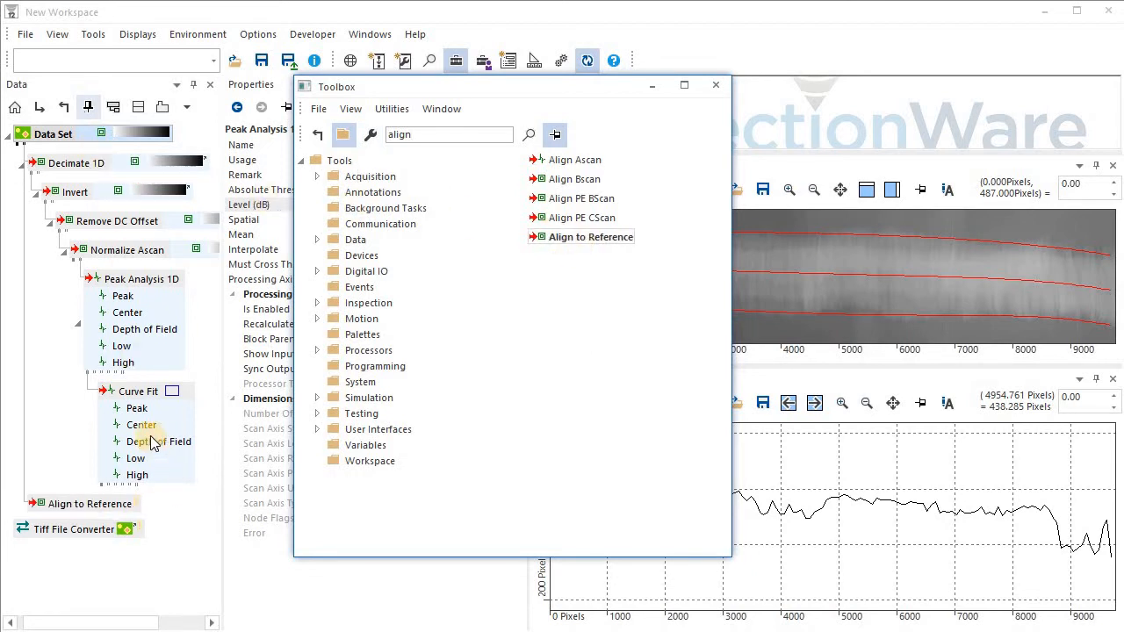
Connect a Curve Fit output to the Align to Reference processor as its reference.
left_click_drag(152, 430, 119, 511)
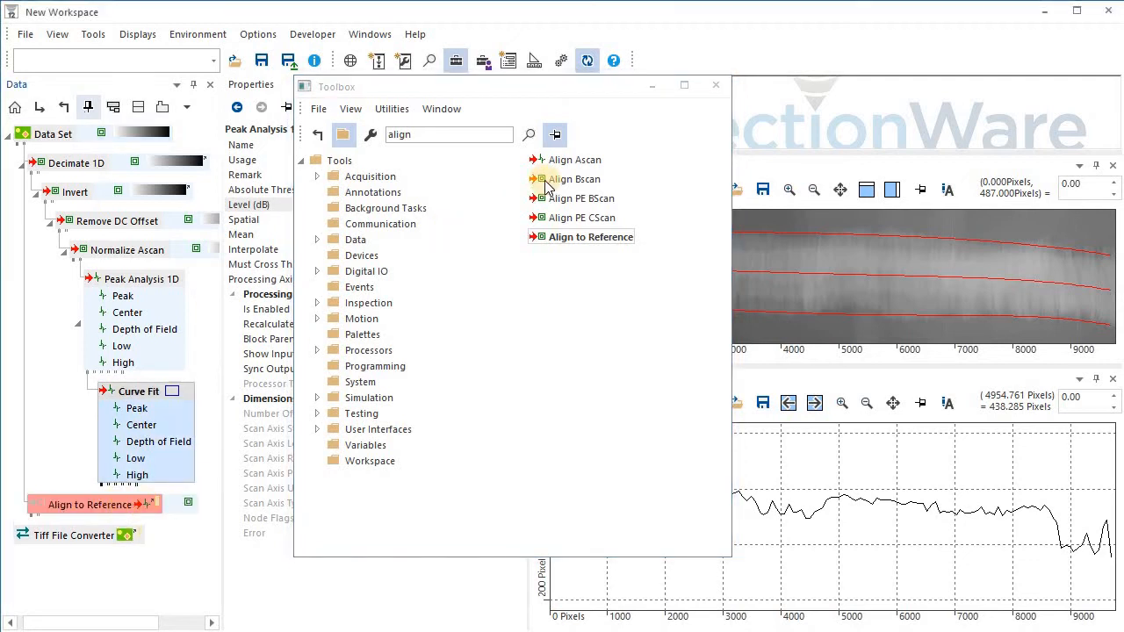
left_click(713, 86)
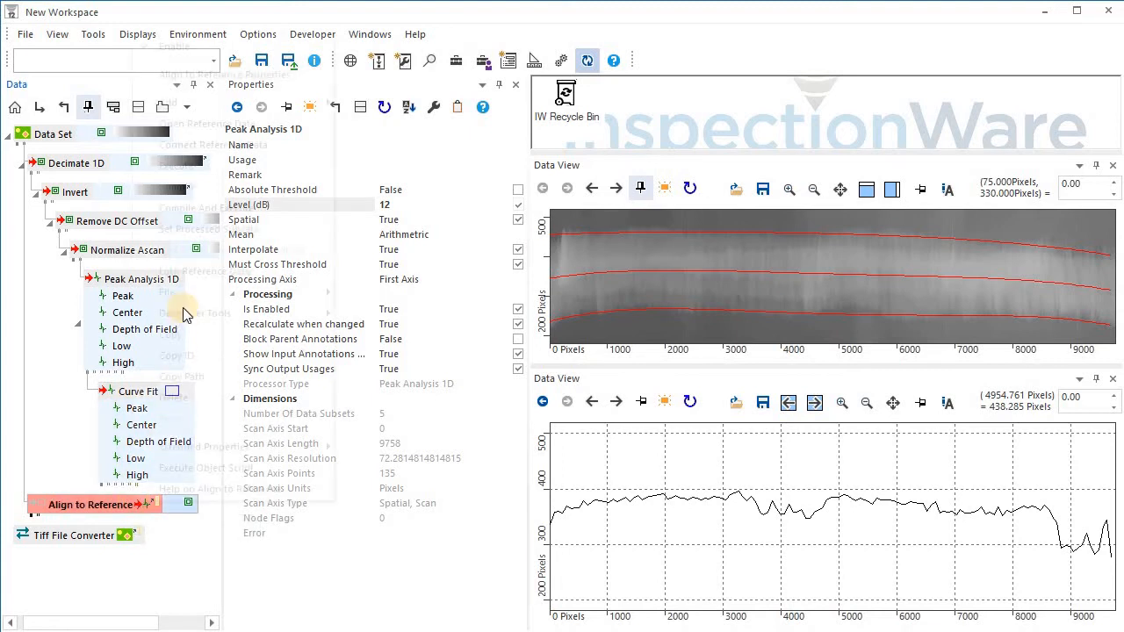
right_click(135, 509)
left_click(114, 507)
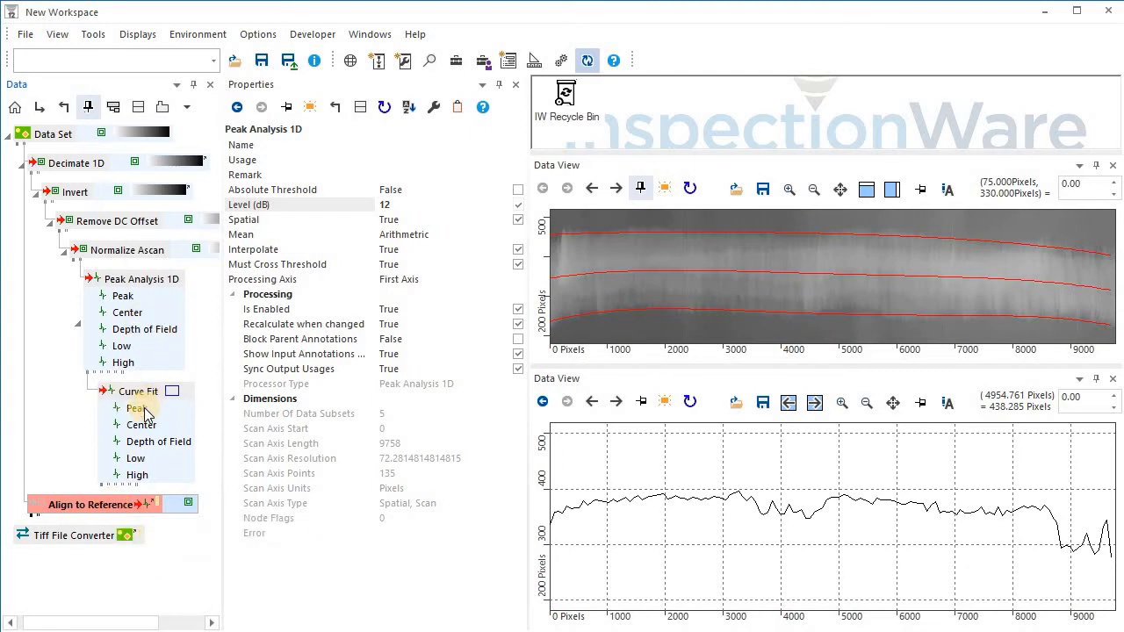
Enable Define Output Axis on the Curve Fit and set its Axis Length to =__root_data__.Scan Axis Points.
mouse_move(145, 413)
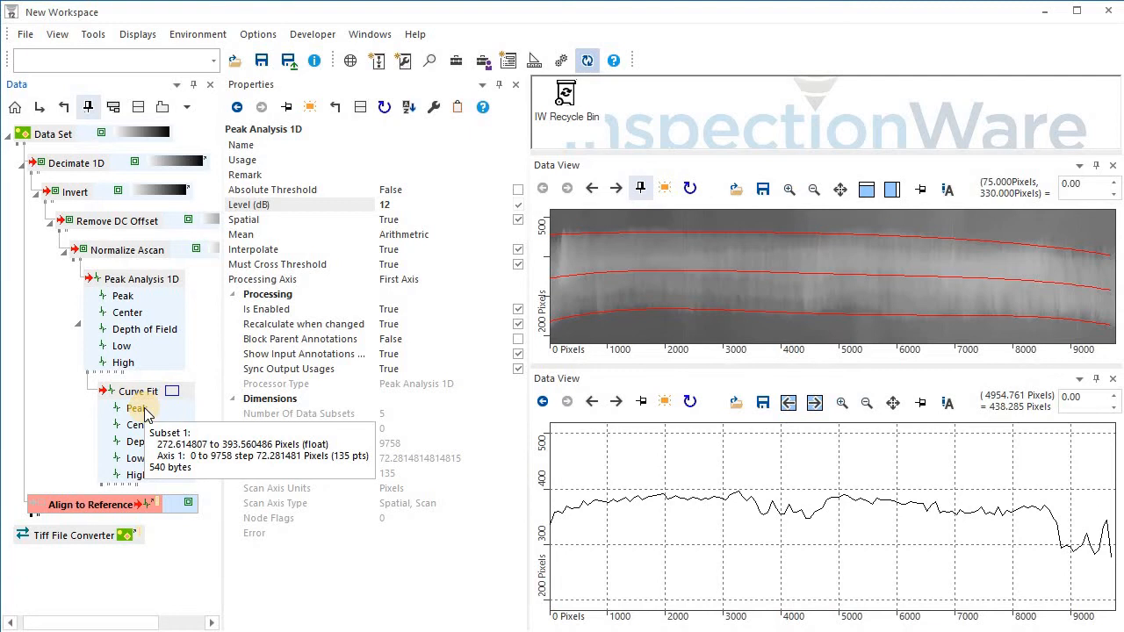
left_click(141, 391)
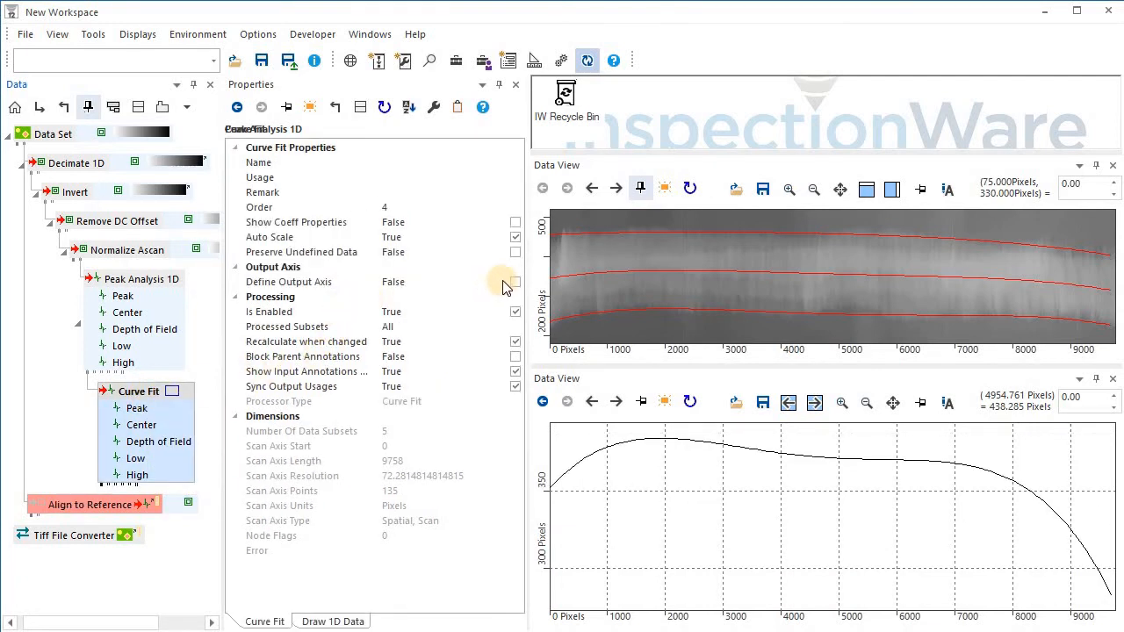
left_click(513, 283)
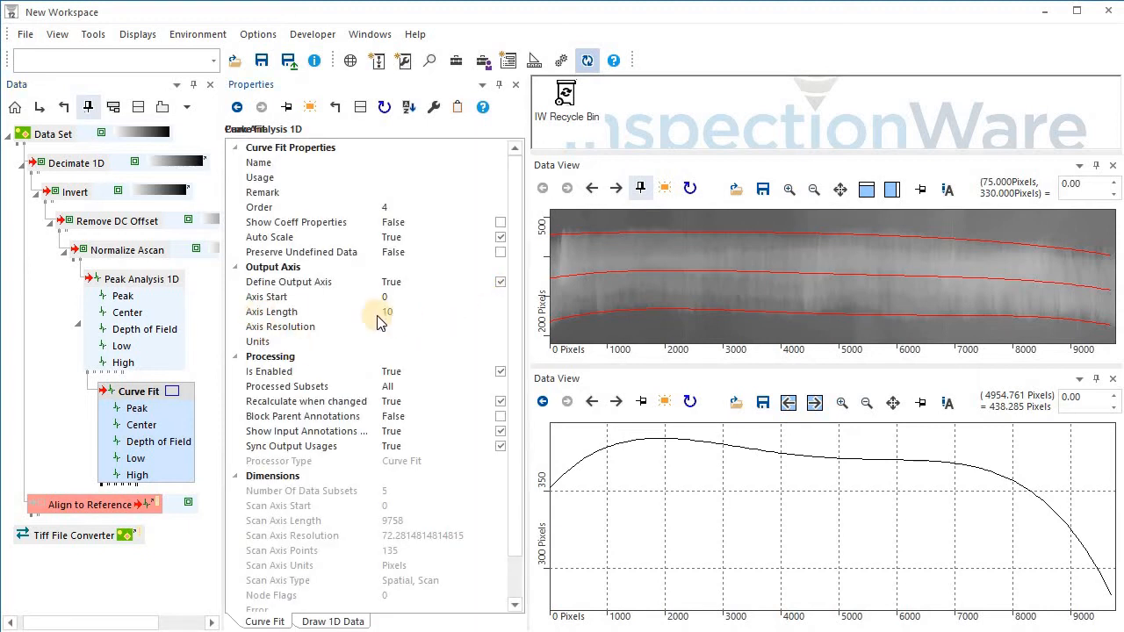
left_click(358, 314)
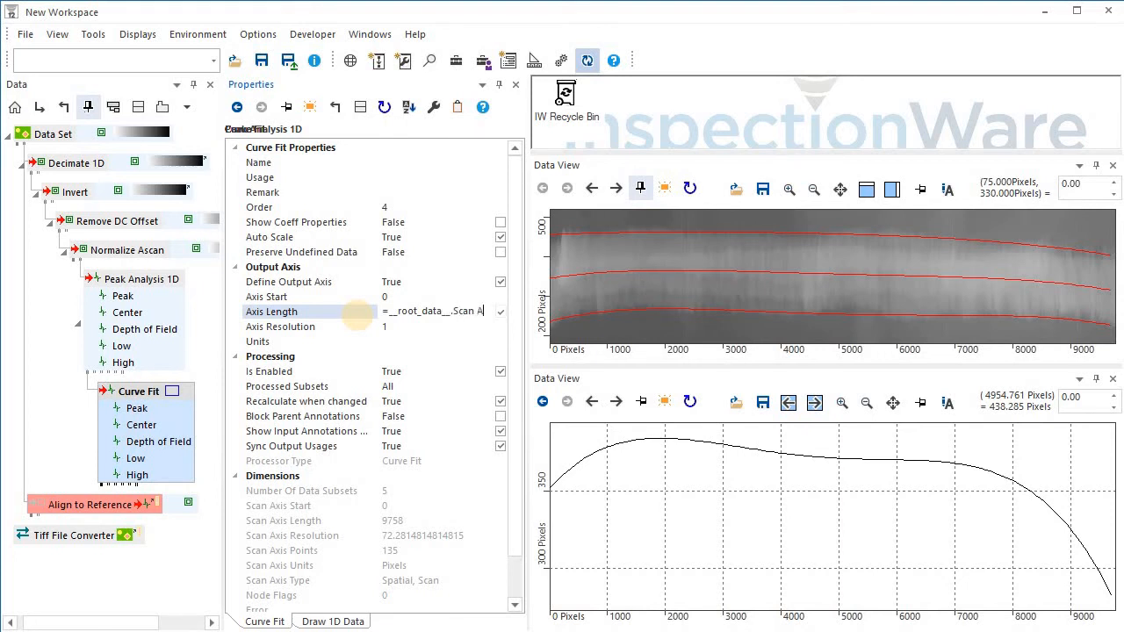
type("xis Point")
left_click(355, 315)
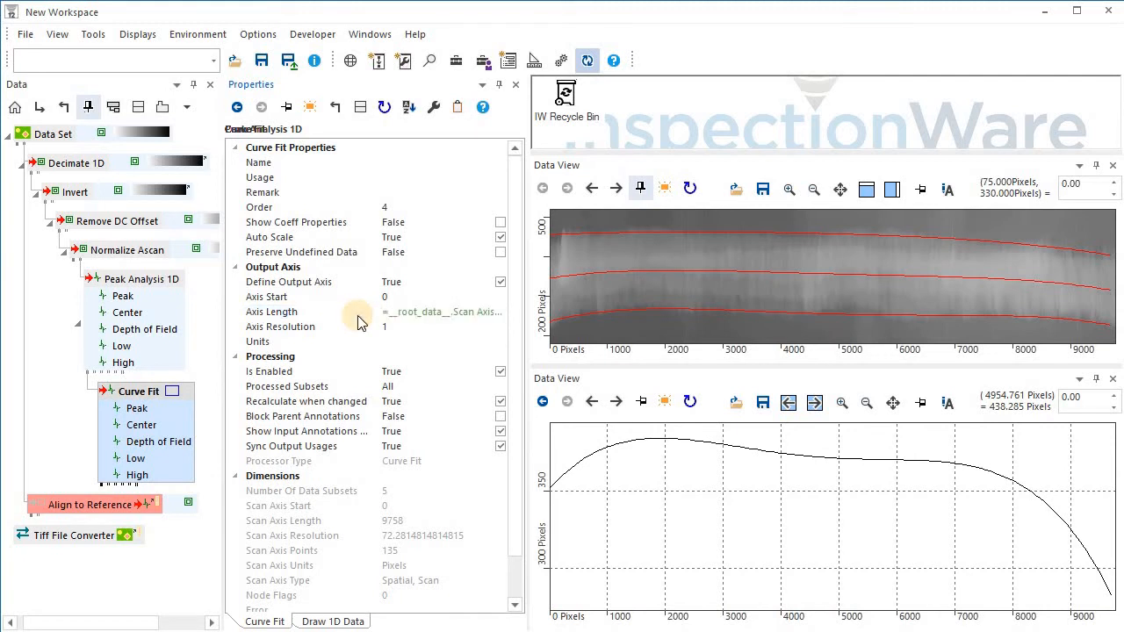
Inspect the Data Set's Scan Axis Points and execute the Data Set processors.
left_click(51, 138)
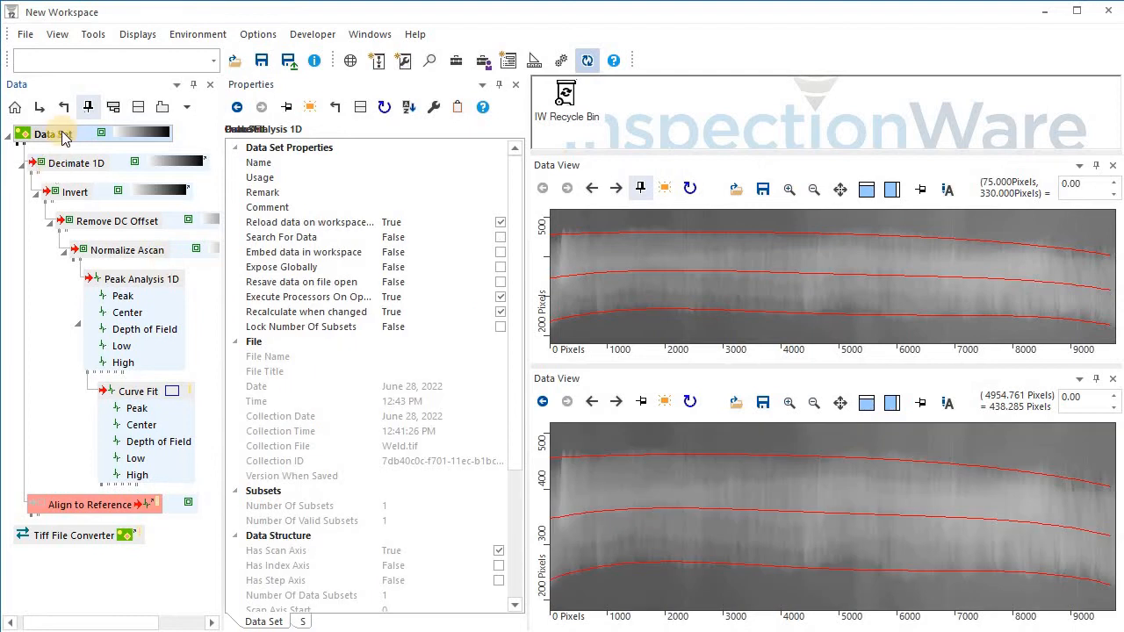
scroll(413, 516, "down", 4)
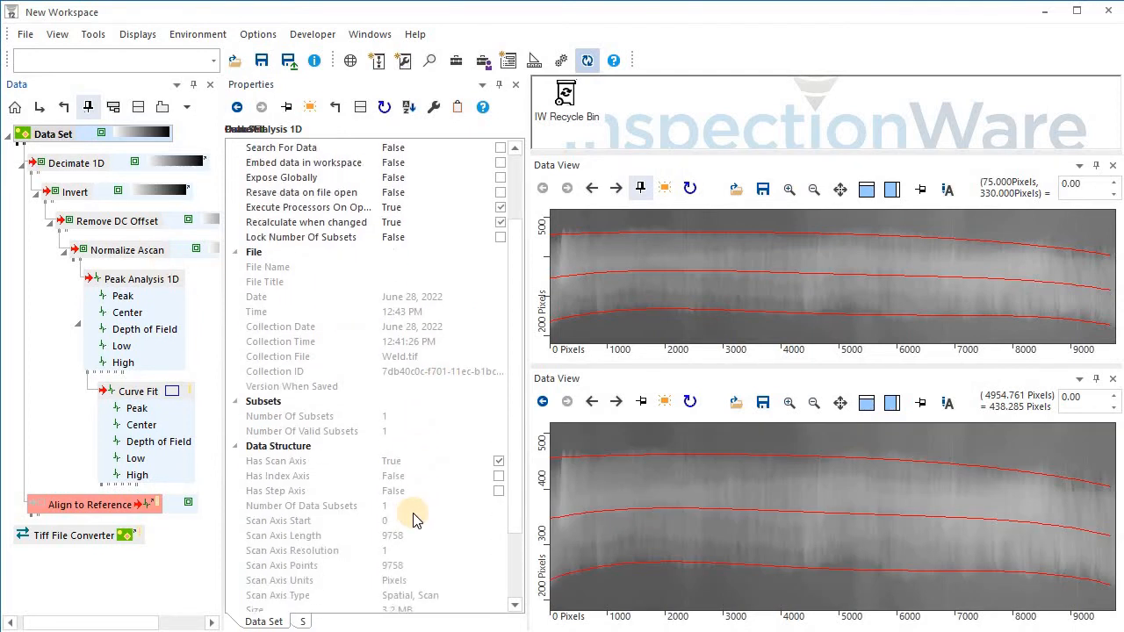
left_click(431, 474)
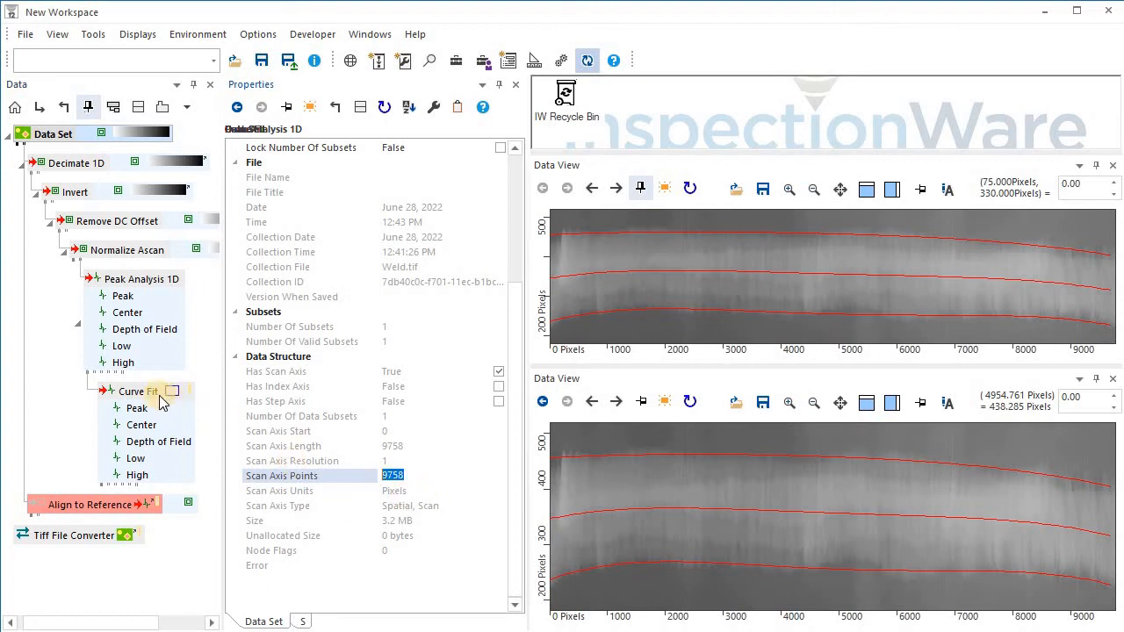
right_click(57, 142)
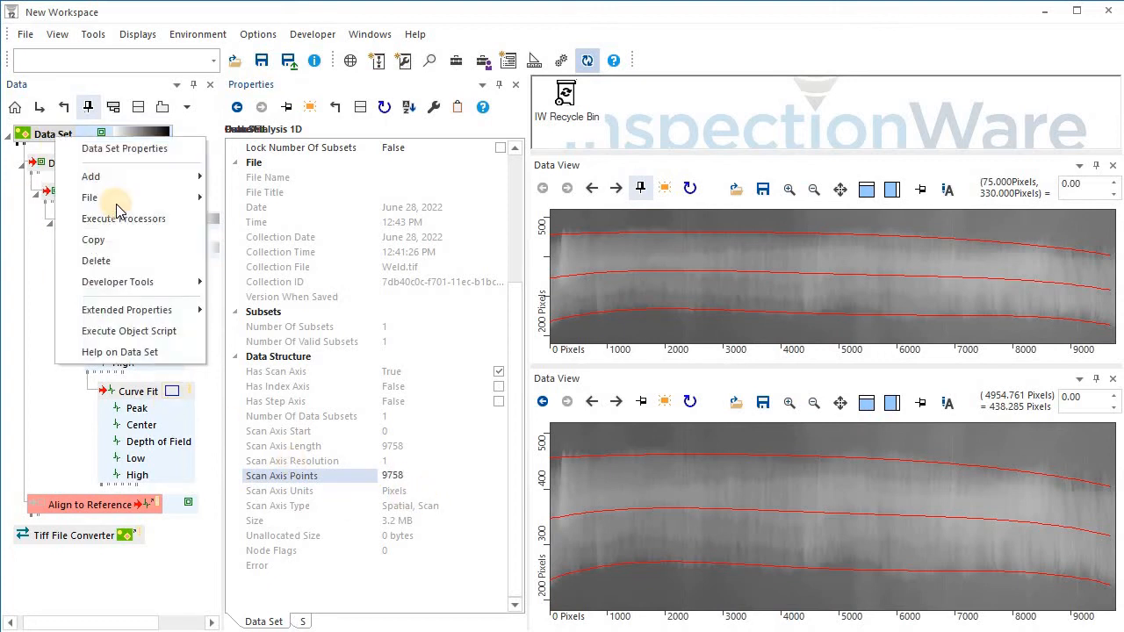
left_click(122, 221)
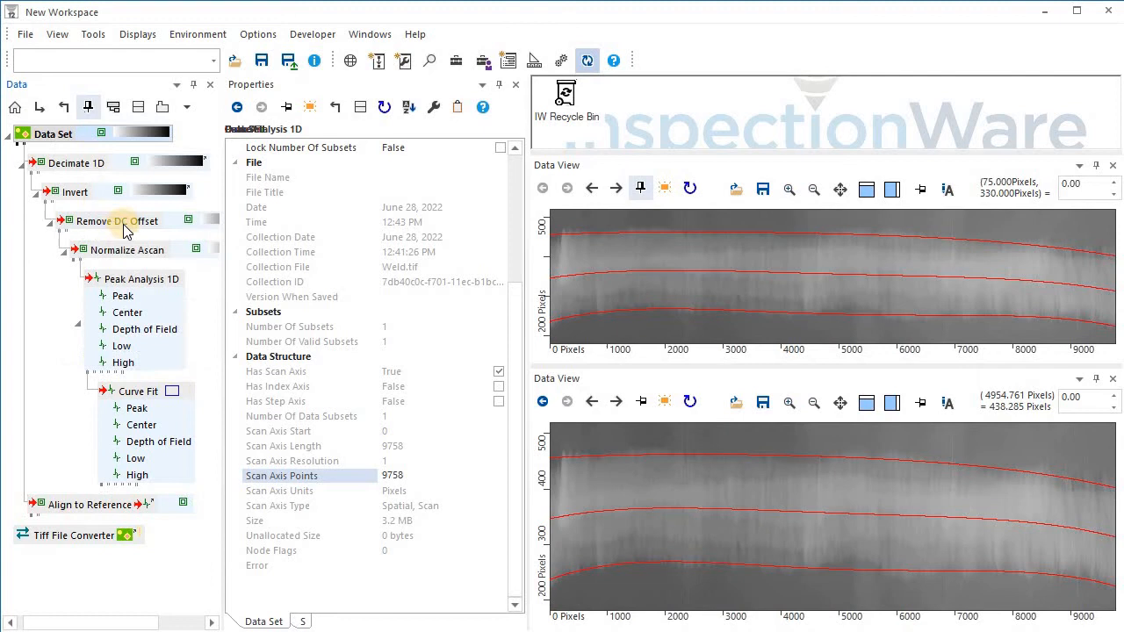
On the Align to Reference processor, enable Offset To Center and set Out Of Bounds to Last Point.
left_click(114, 506)
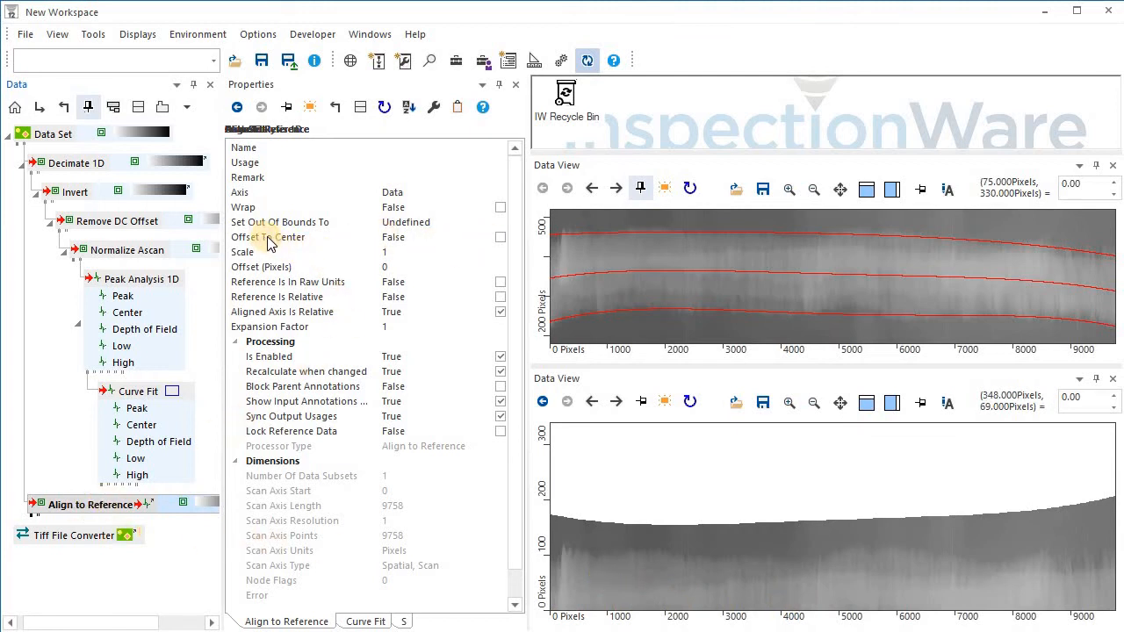
left_click(498, 238)
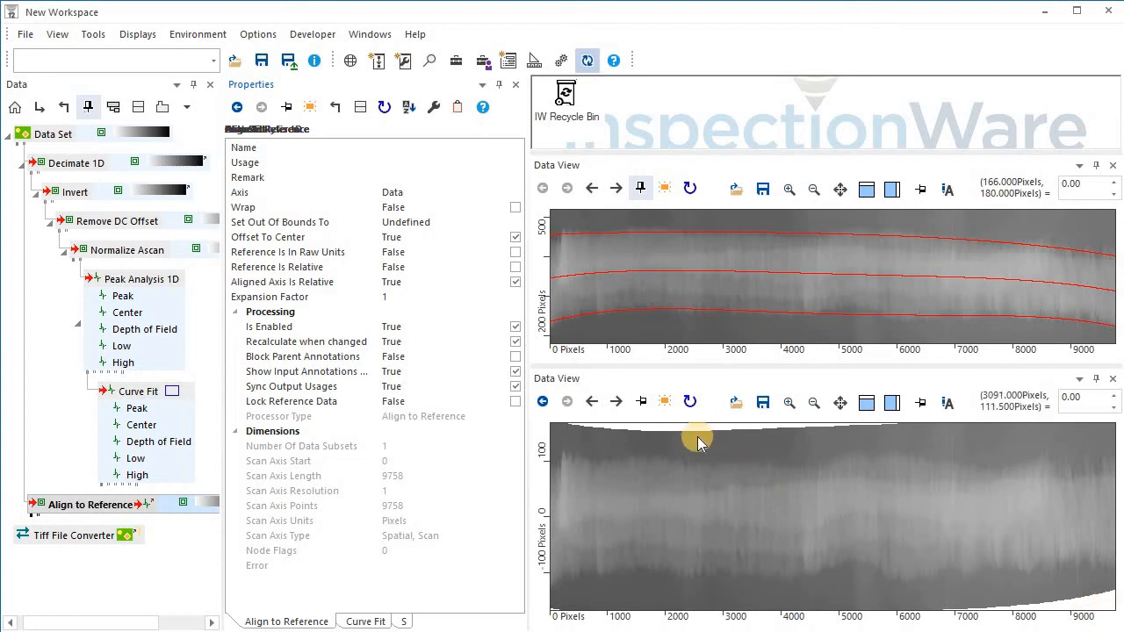
left_click(516, 225)
left_click(514, 223)
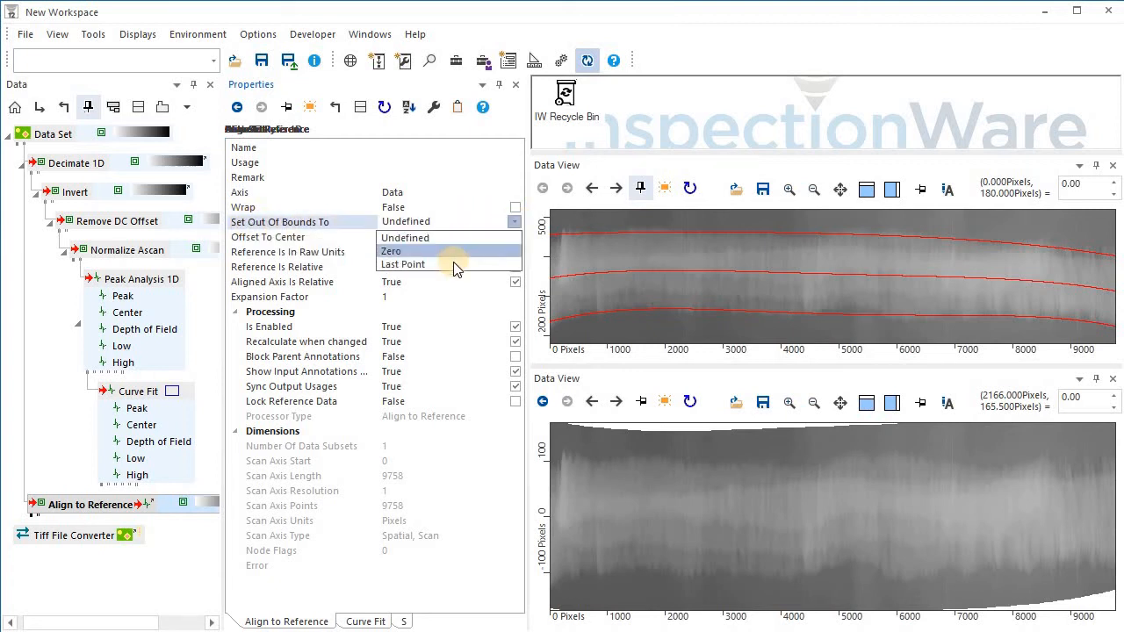
left_click(453, 264)
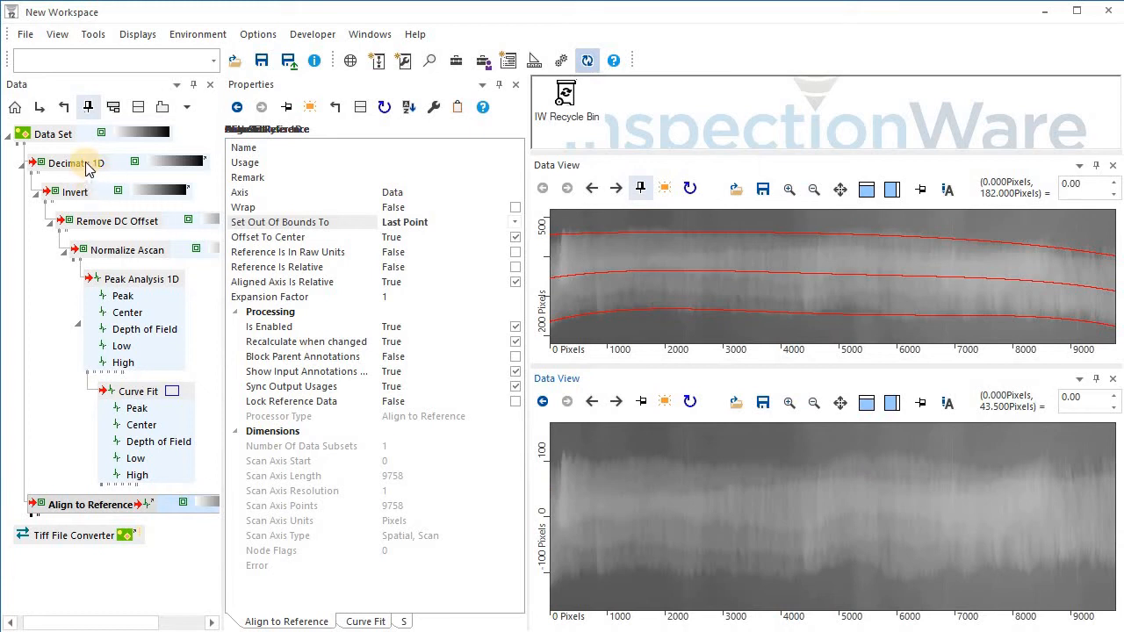
Lock the reference data of the Align to Reference processor.
left_click_drag(88, 169, 112, 502)
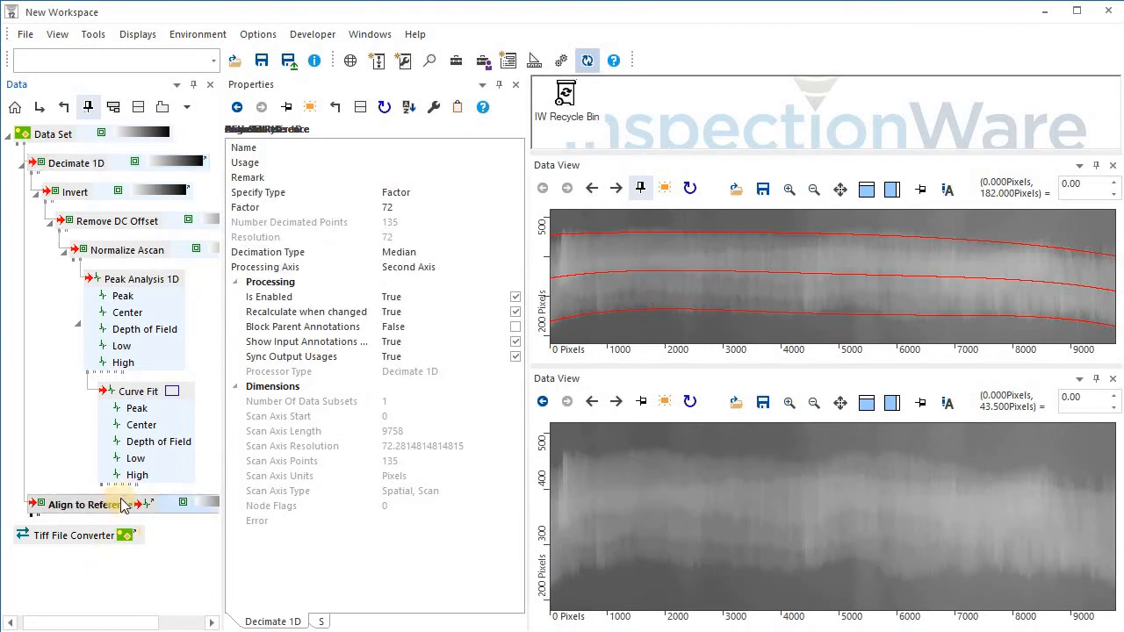
right_click(123, 506)
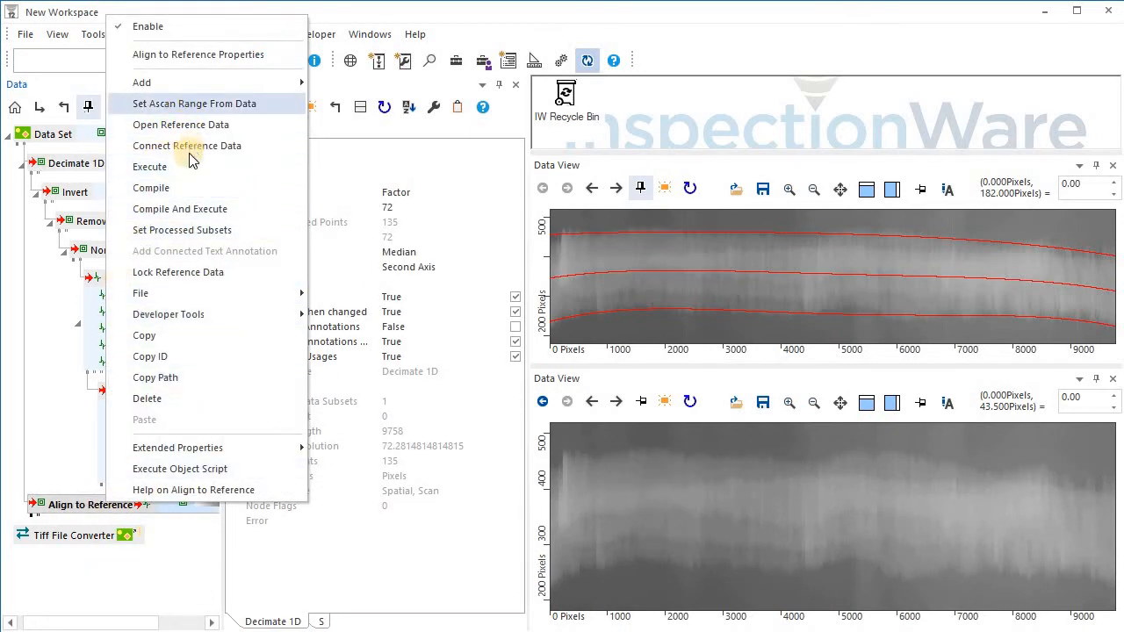
left_click(195, 274)
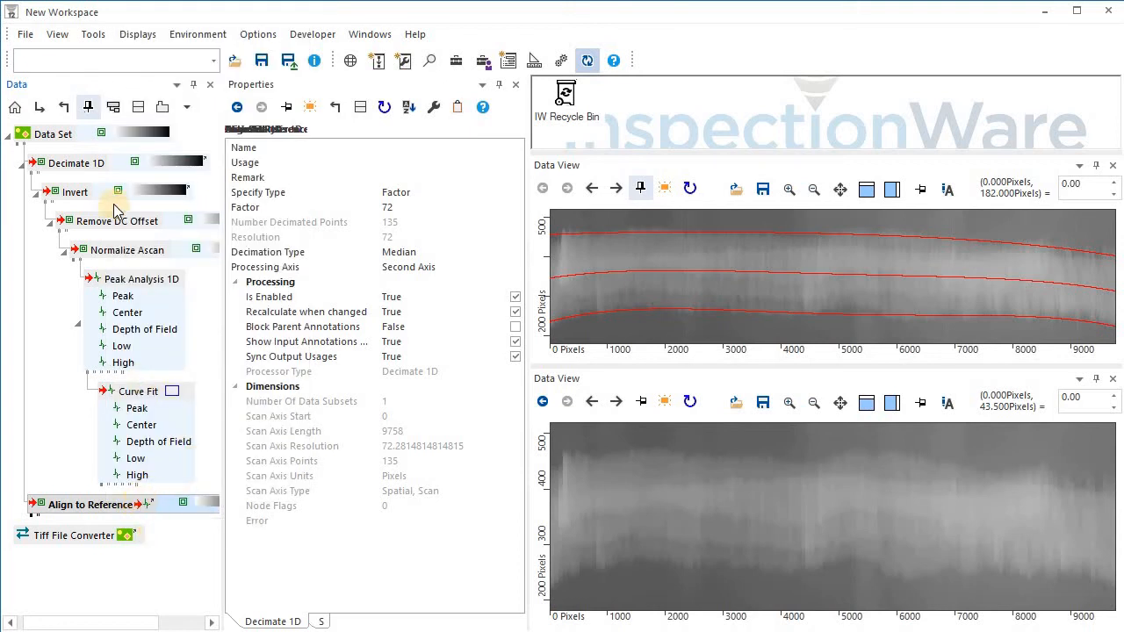
Copy the Decimate 1D chain under Align to Reference and delete the copied chain's Curve Fit.
left_click_drag(79, 165, 123, 507)
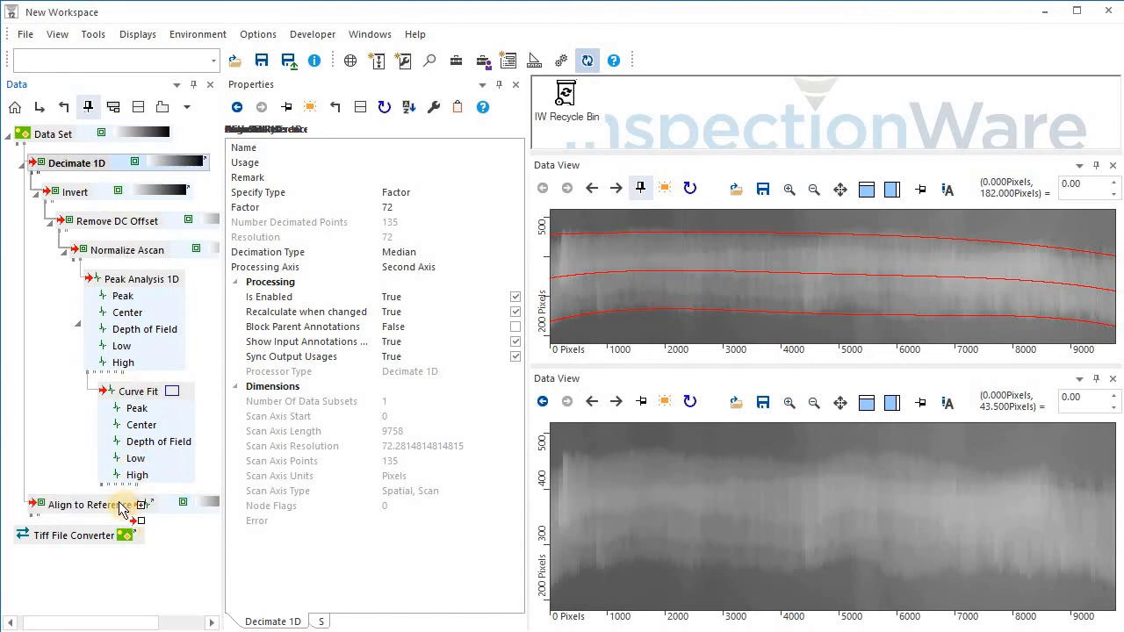
left_click_drag(123, 507, 129, 510)
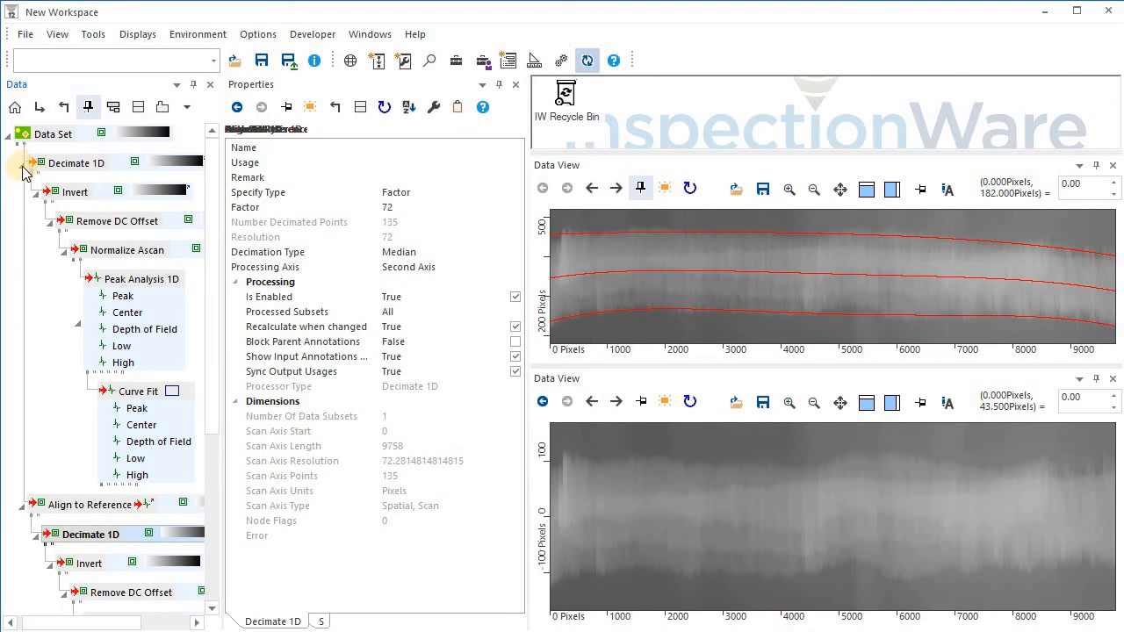
left_click(26, 164)
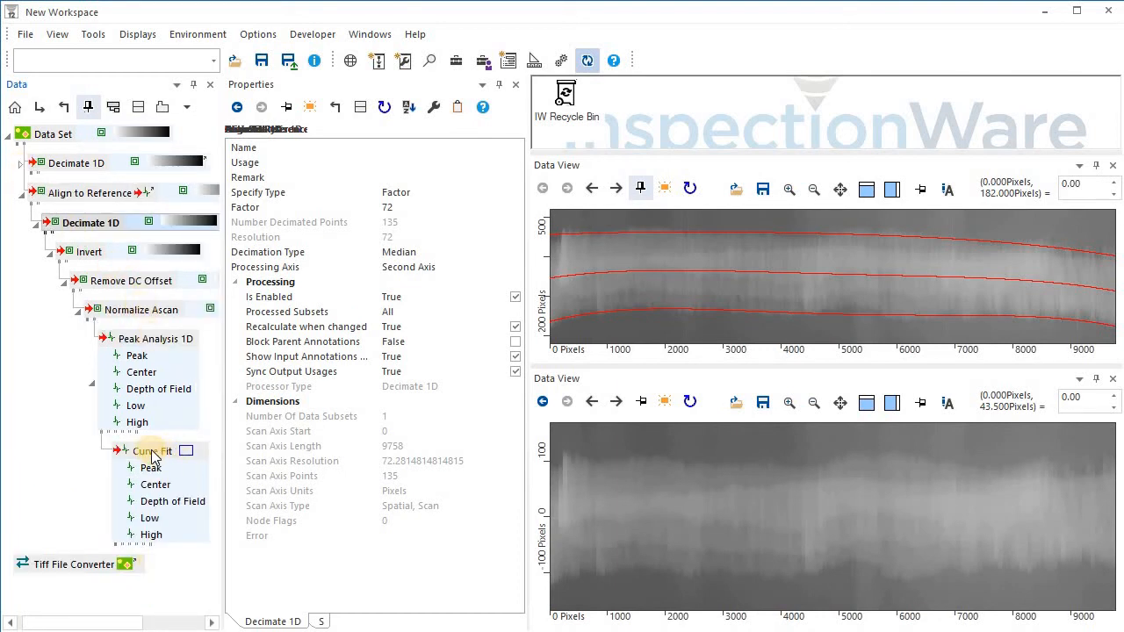
left_click_drag(153, 456, 568, 102)
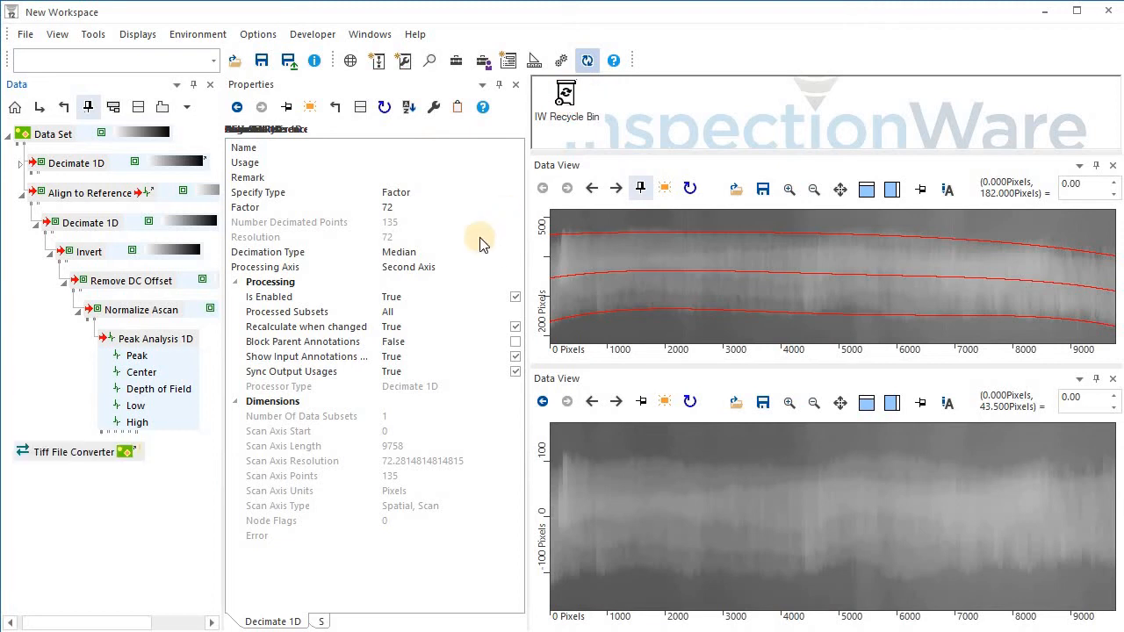
Add a Draw 1D Data processor from the Toolbox to the copied Peak Analysis 1D.
left_click(455, 61)
type("da")
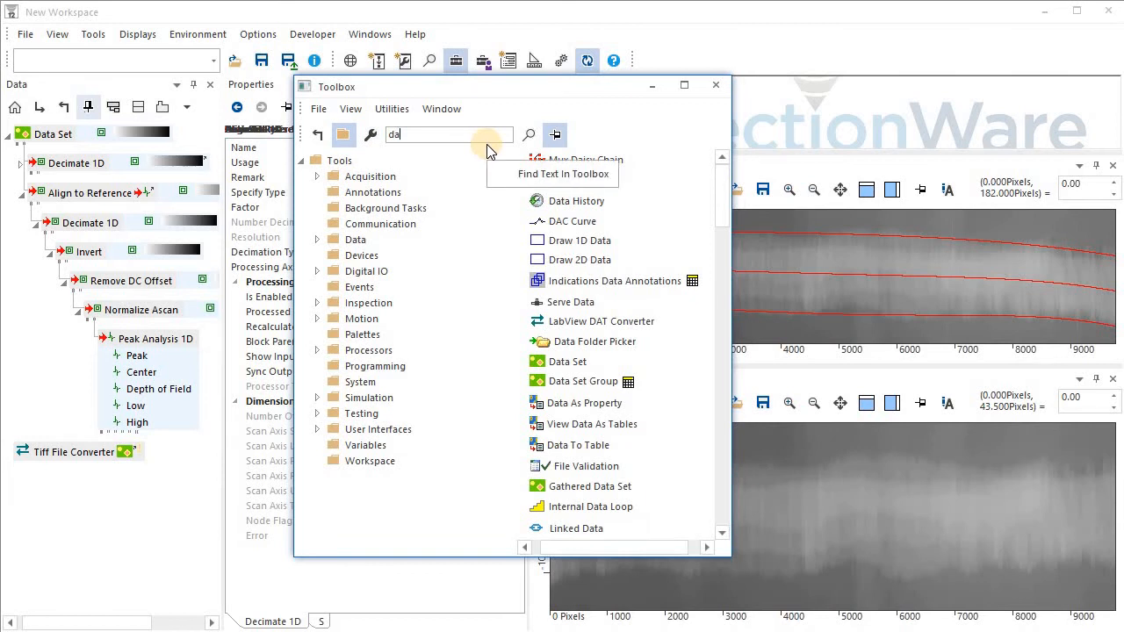
key("BackSpace")
type("ra")
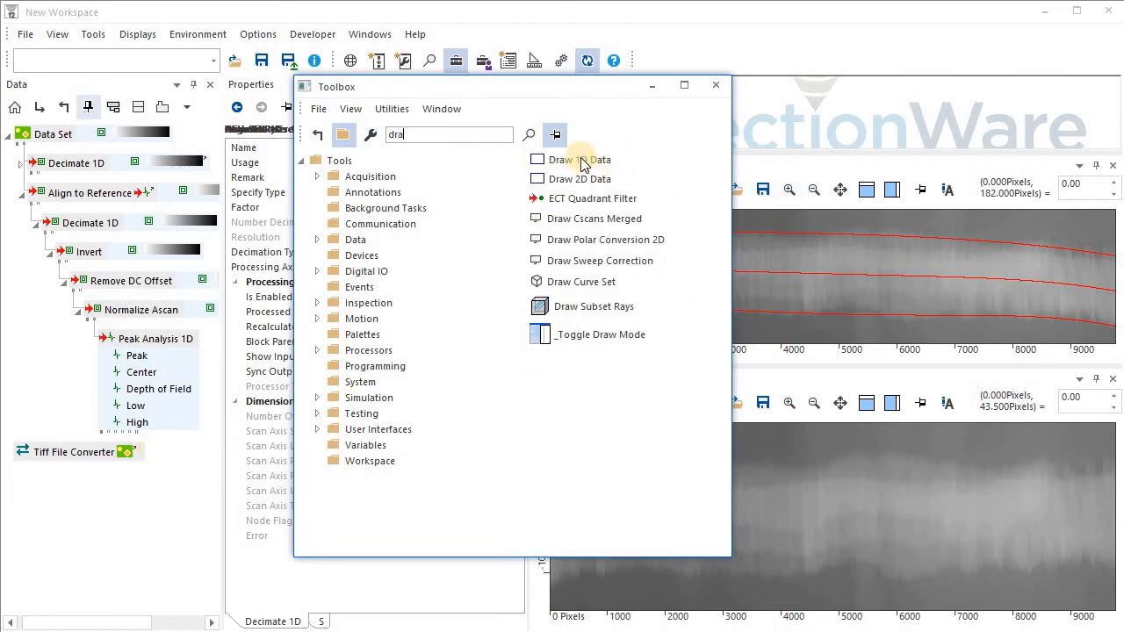
mouse_move(581, 165)
left_mouse_down()
mouse_move(355, 278)
mouse_move(180, 342)
left_mouse_up()
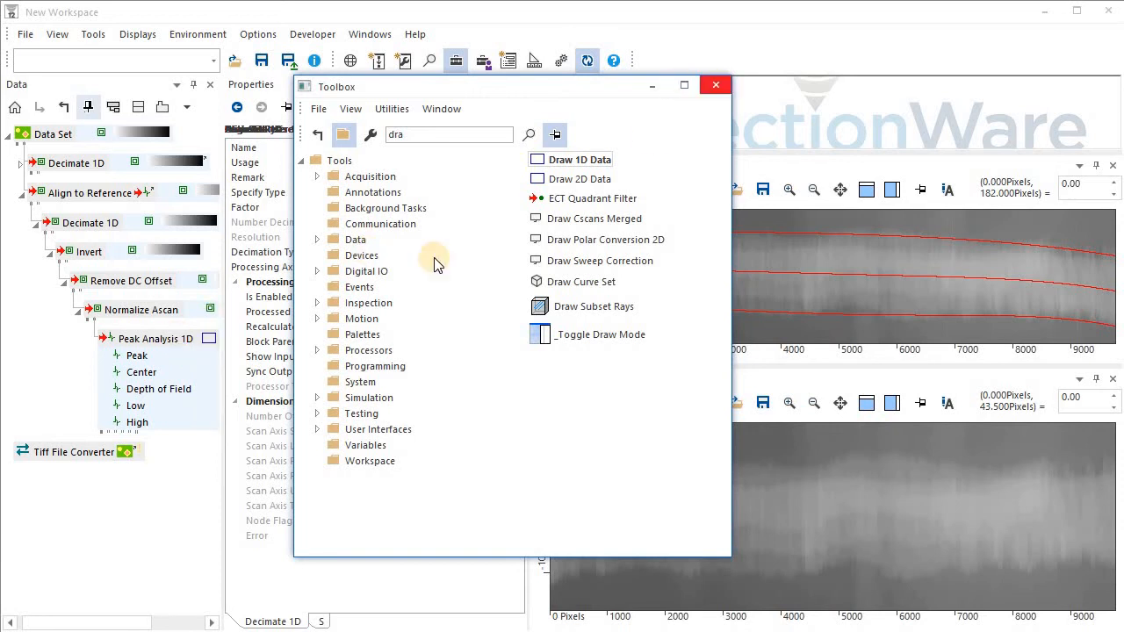
left_click(172, 342)
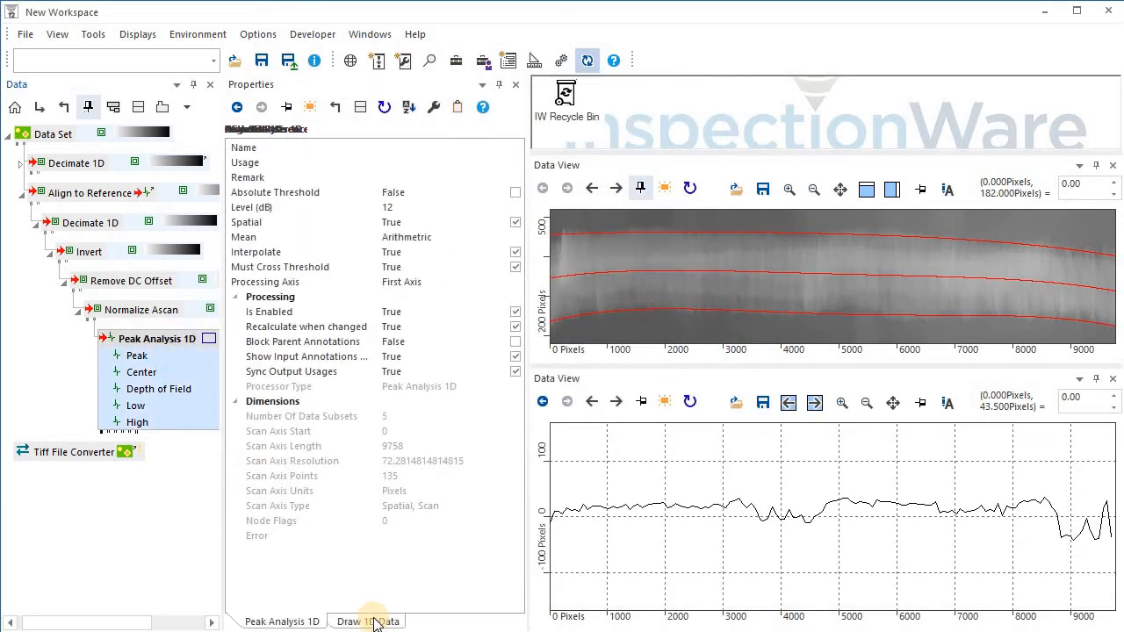
Set the Draw 1D Data colour to green 00FF00.
left_click(375, 621)
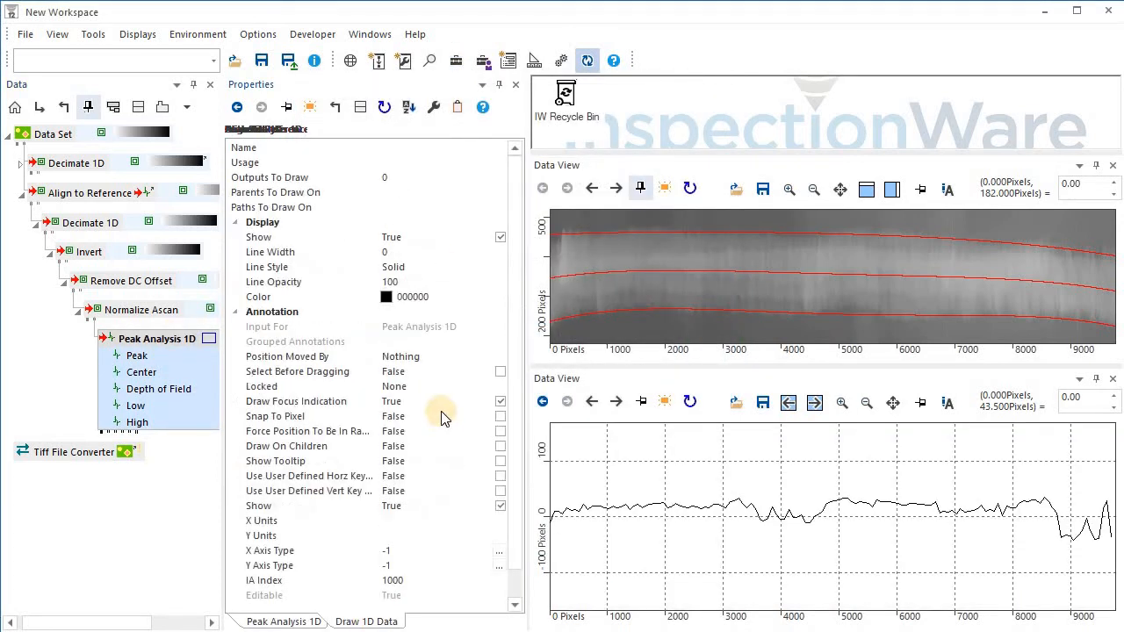
left_click(507, 298)
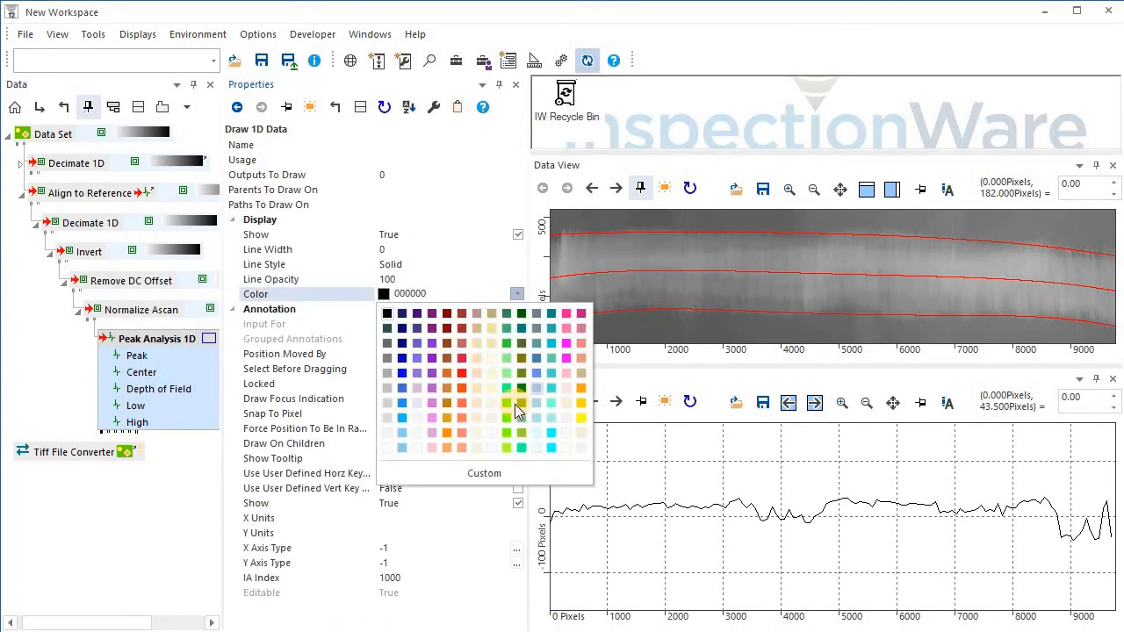
left_click(508, 406)
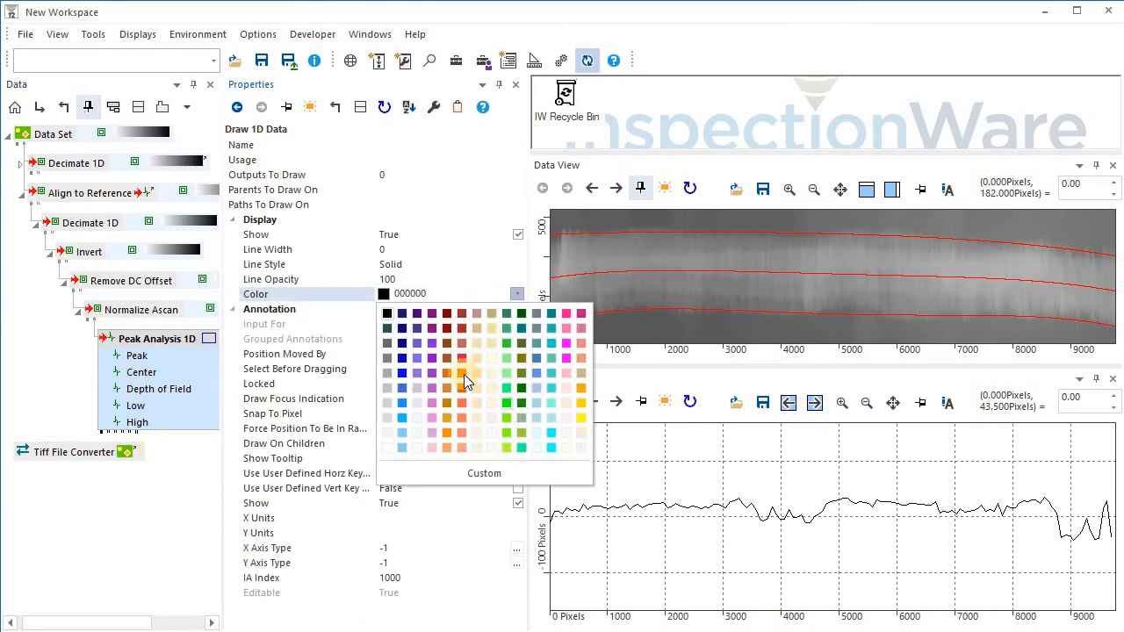
Set Draw 1D Data outputs to draw to 3,4 and draw them on the Align to Reference parent.
left_click(392, 174)
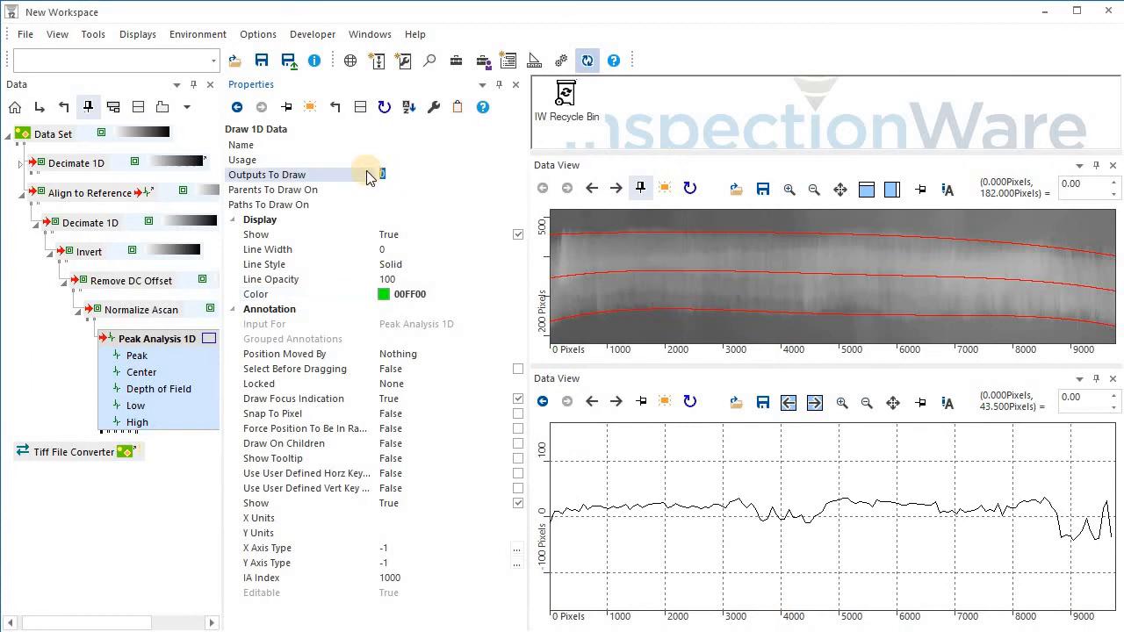
type("3,4")
left_click(466, 194)
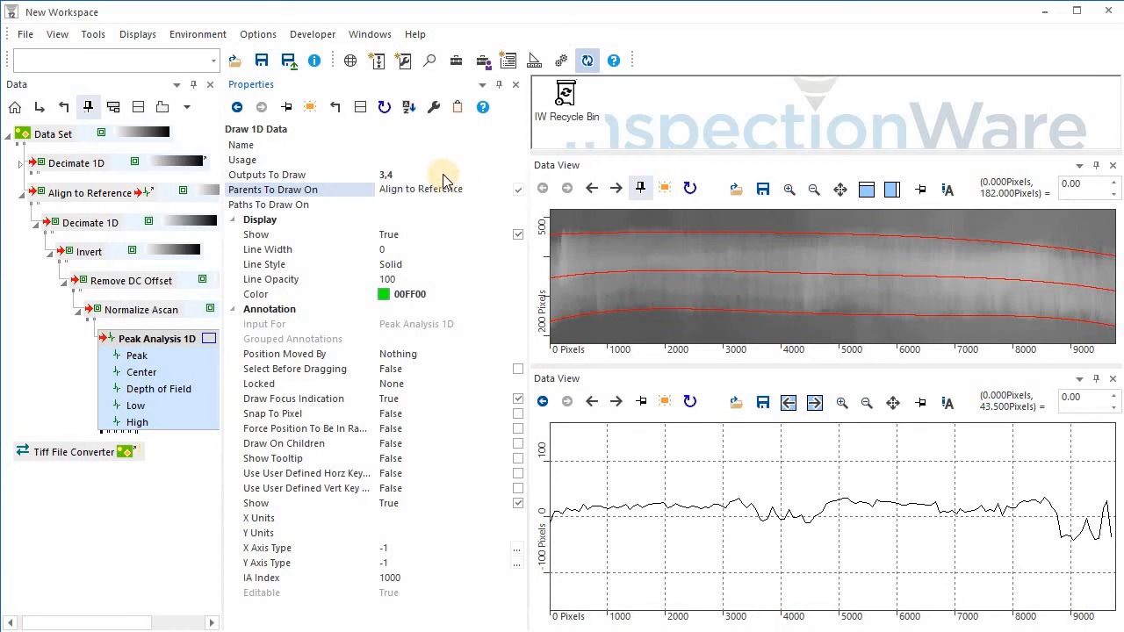
Compile and execute the Align to Reference processor and view its result.
right_click(96, 201)
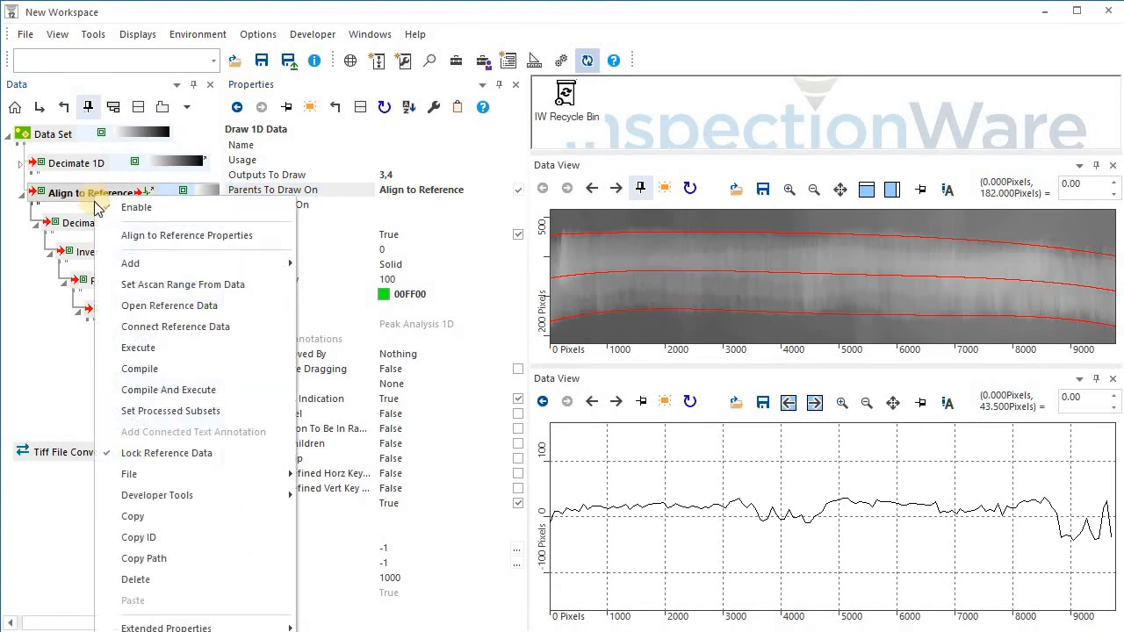
left_click(179, 390)
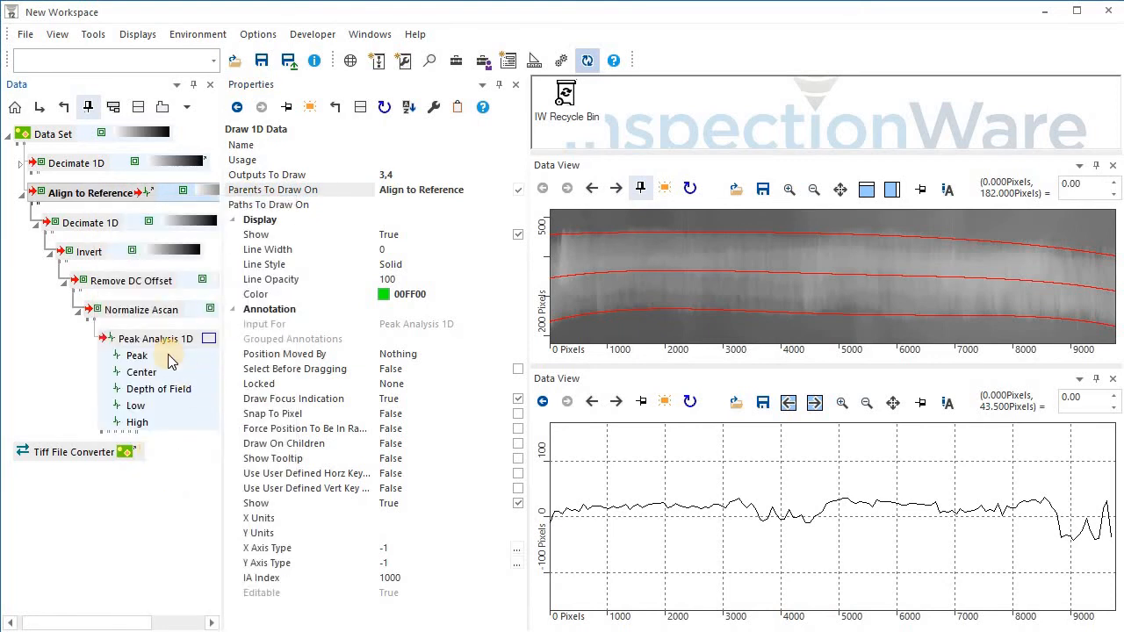
left_click(101, 201)
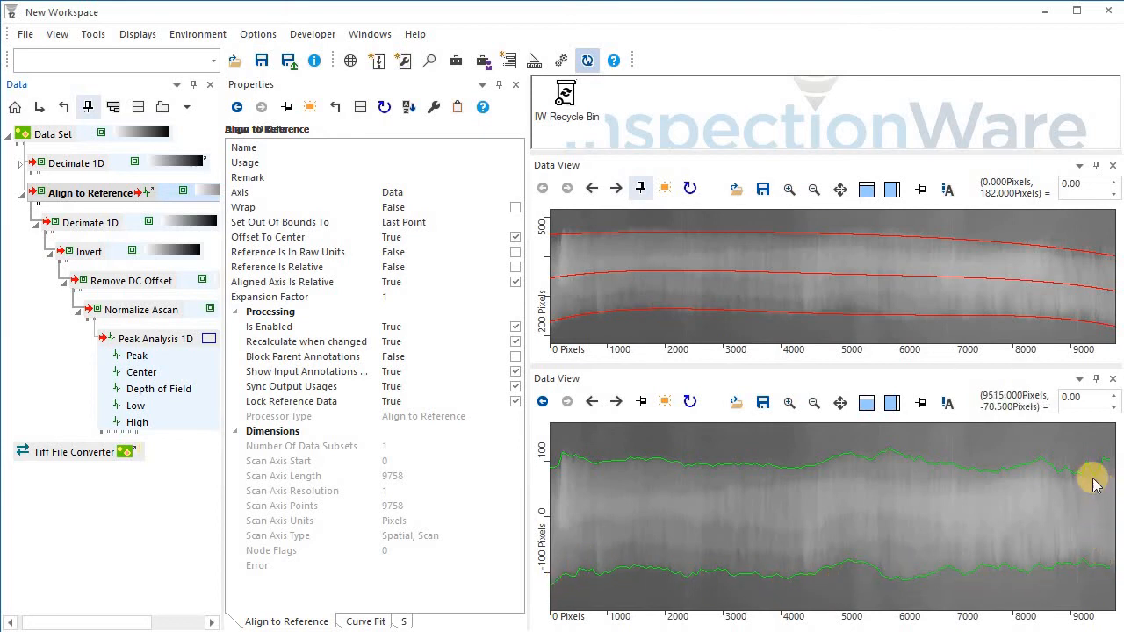
Add an Aggregate Data object from the Toolbox to the workspace tree.
left_click(73, 461)
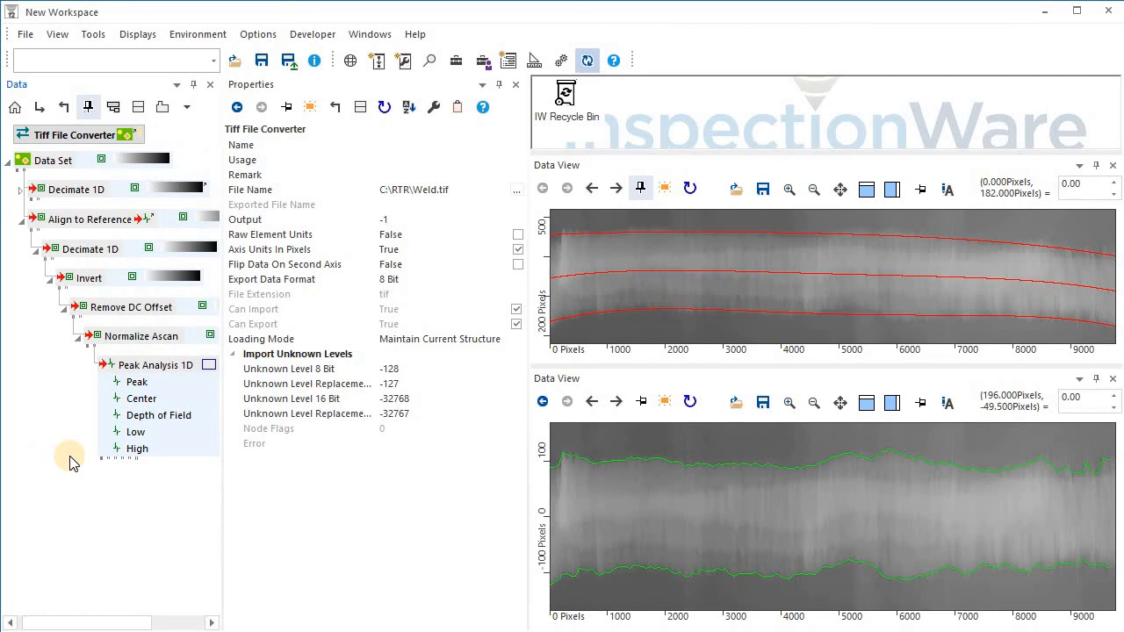
left_click(456, 61)
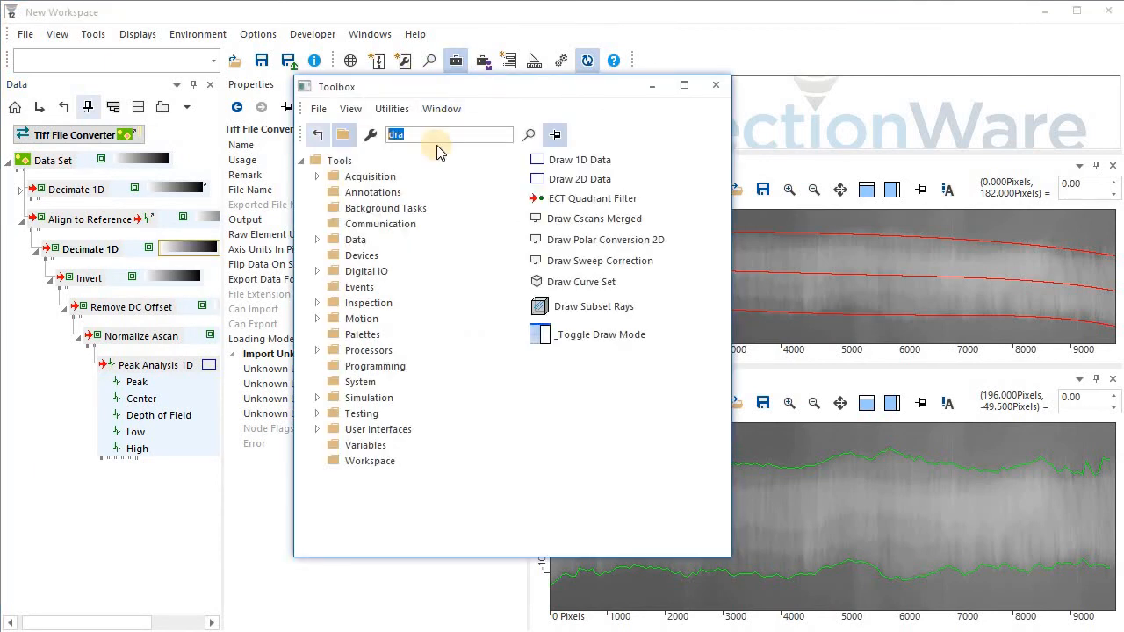
type("agg")
left_click_drag(562, 161, 87, 493)
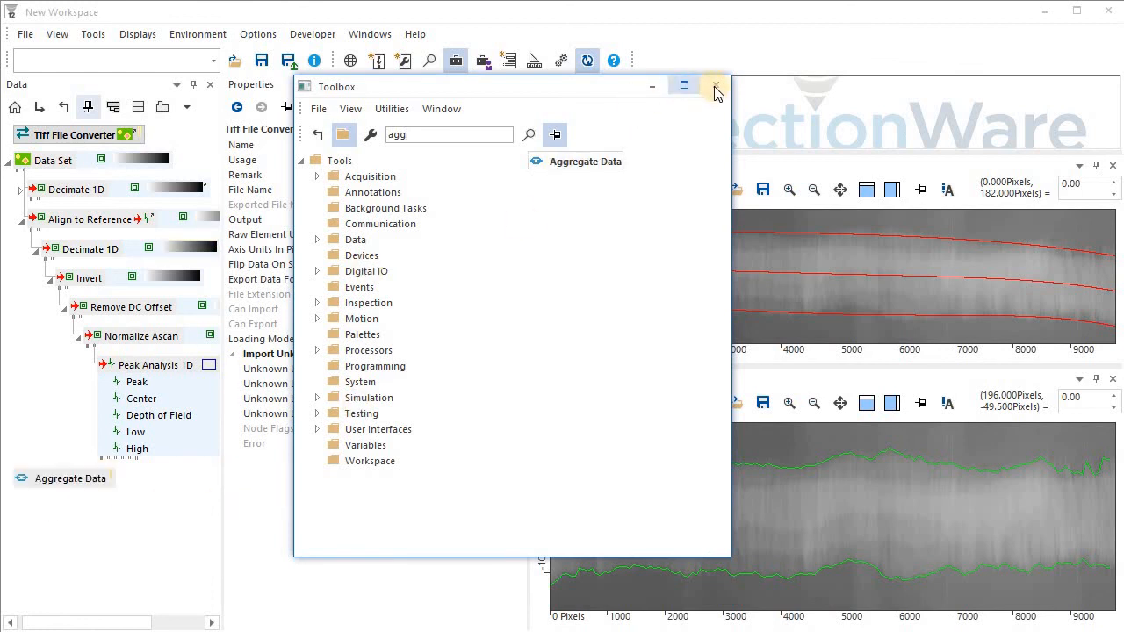
left_click(715, 87)
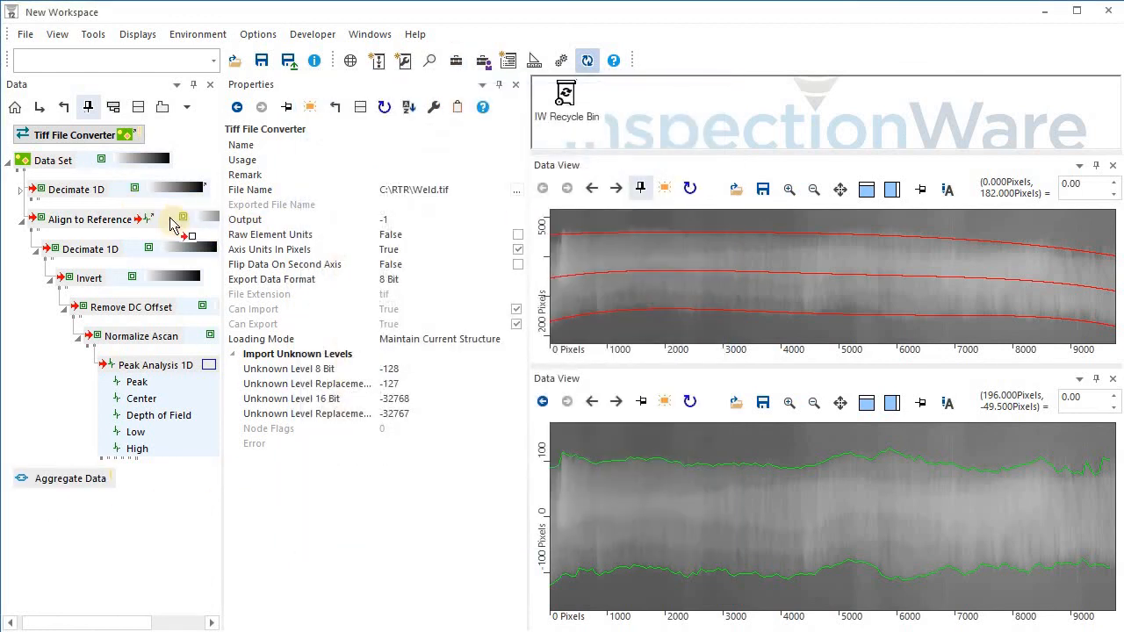
Add the Align to Reference output and the Peak Analysis 1D Low and High outputs to the Aggregate Data.
left_click_drag(170, 218, 67, 475)
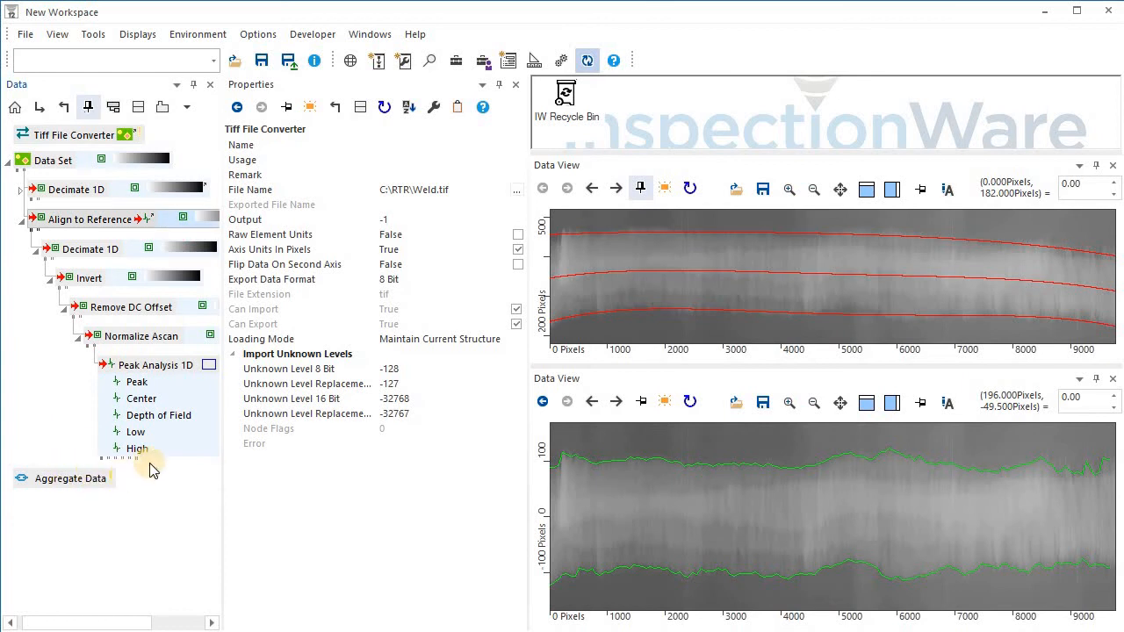
left_click_drag(145, 431, 110, 507)
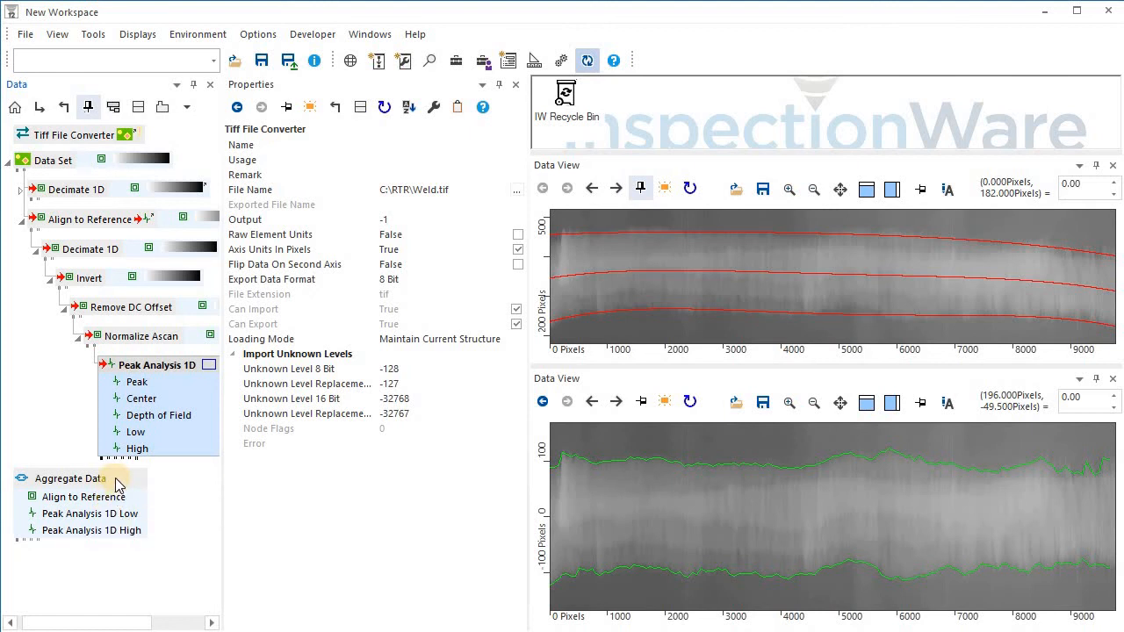
right_click(116, 479)
left_click(166, 72)
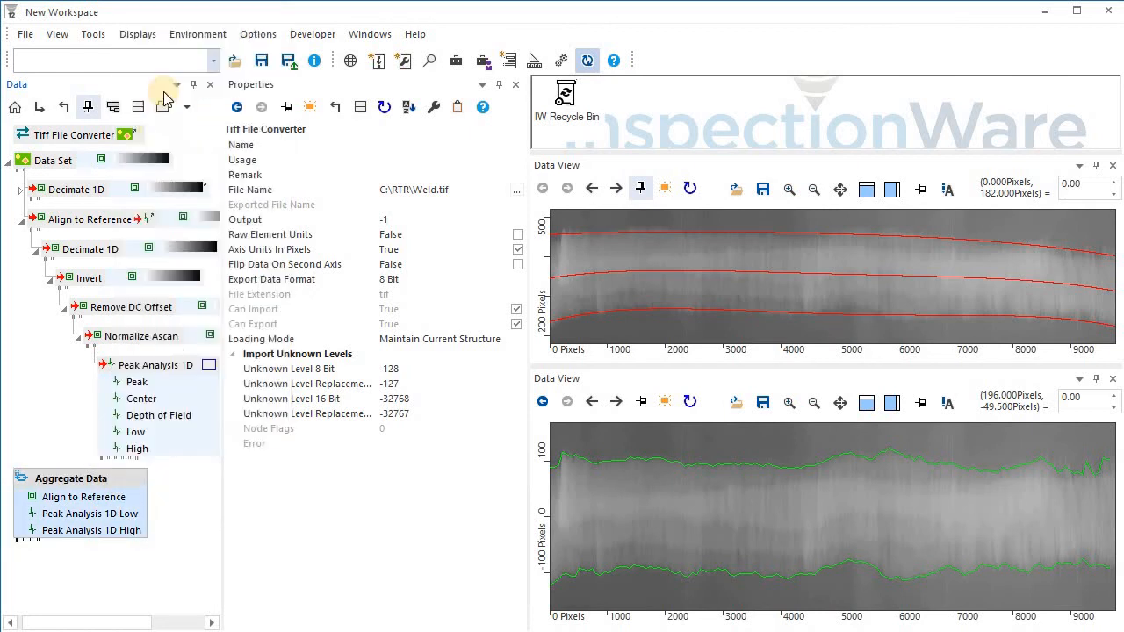
Rename the aggregated Align to Reference item as Weld.
double_click(117, 497)
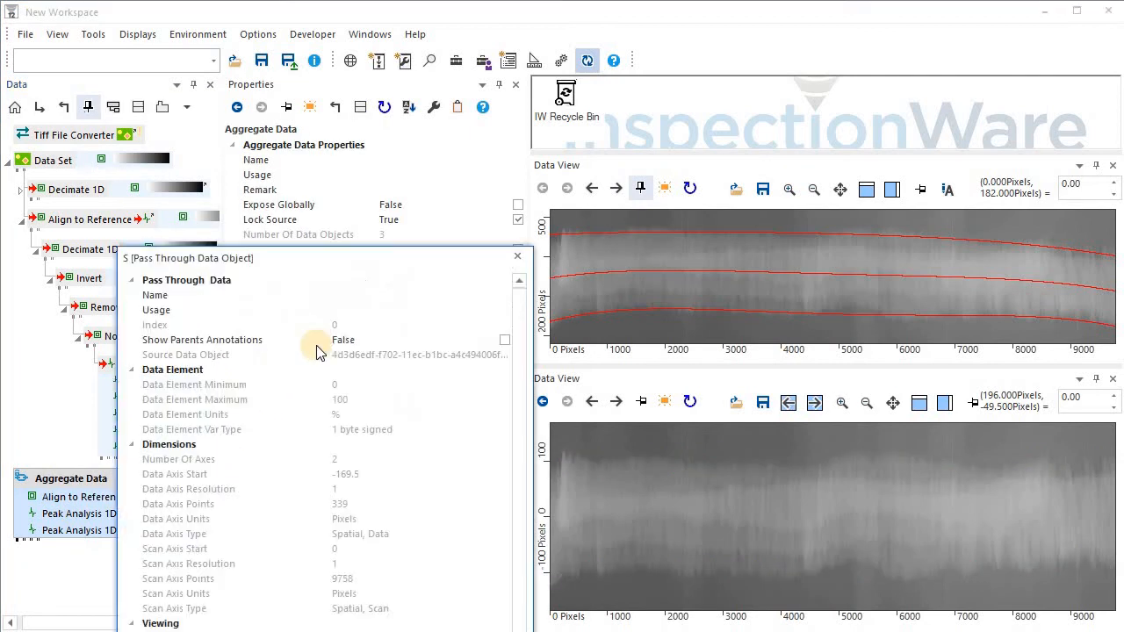
left_click(358, 299)
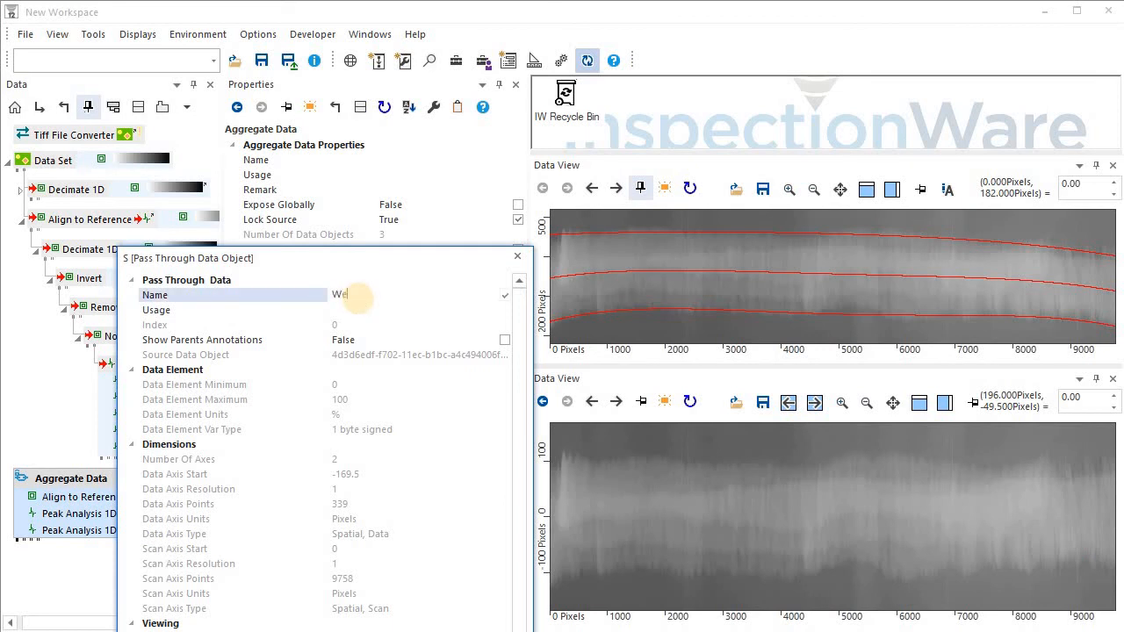
type("Weld")
key("Return")
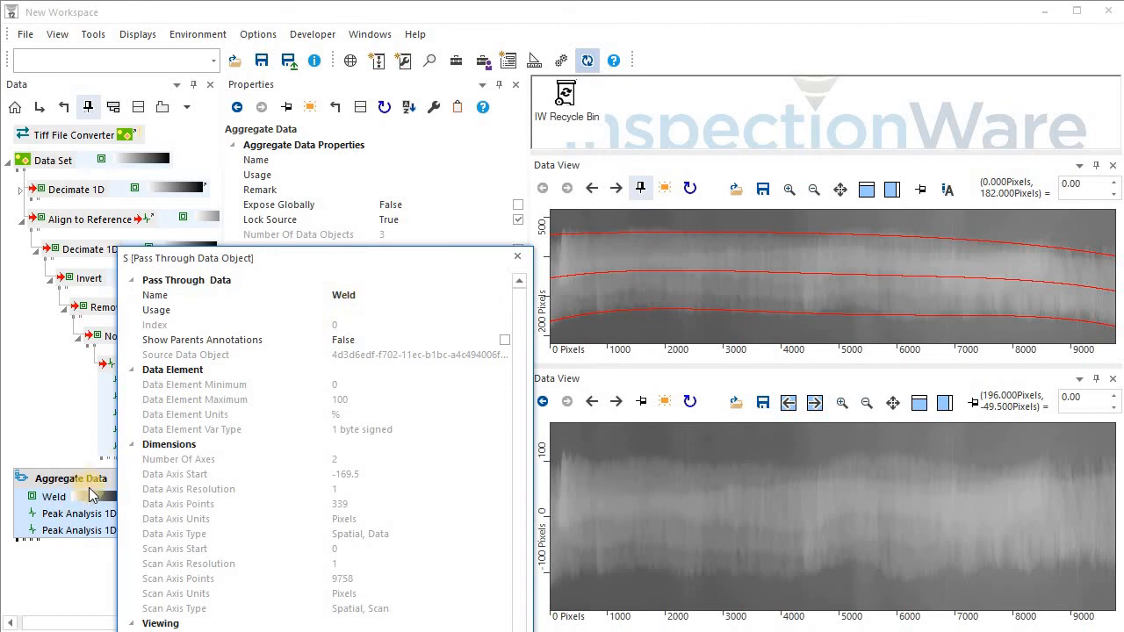
Rename the aggregated Peak Analysis 1D Low and High items as Low and High.
double_click(84, 519)
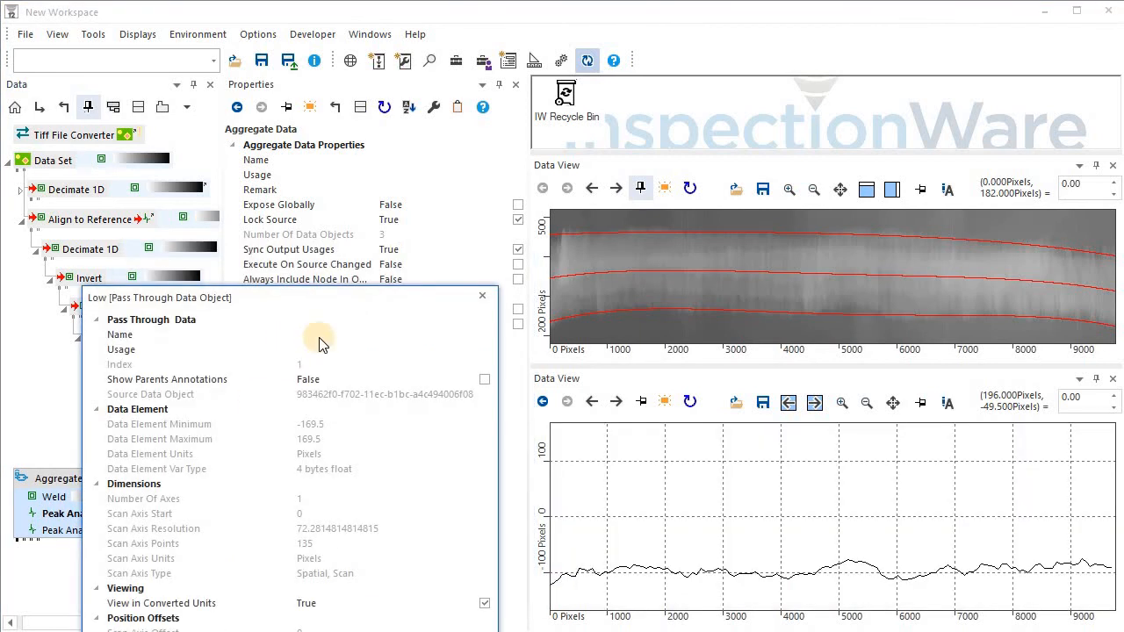
left_click(320, 337)
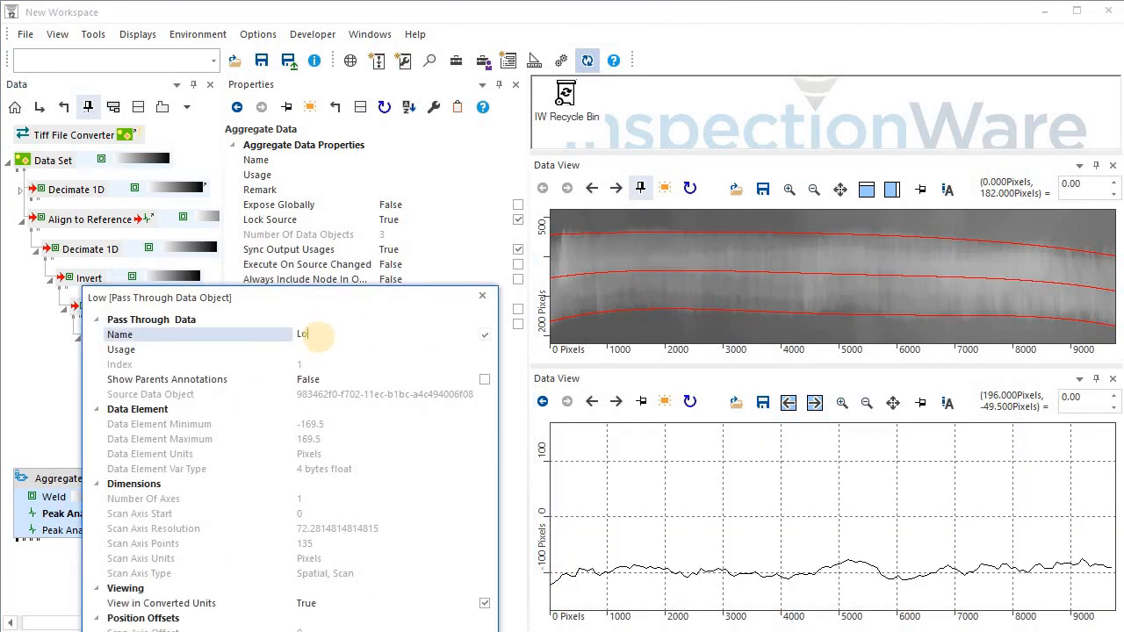
type("Low")
key("Return")
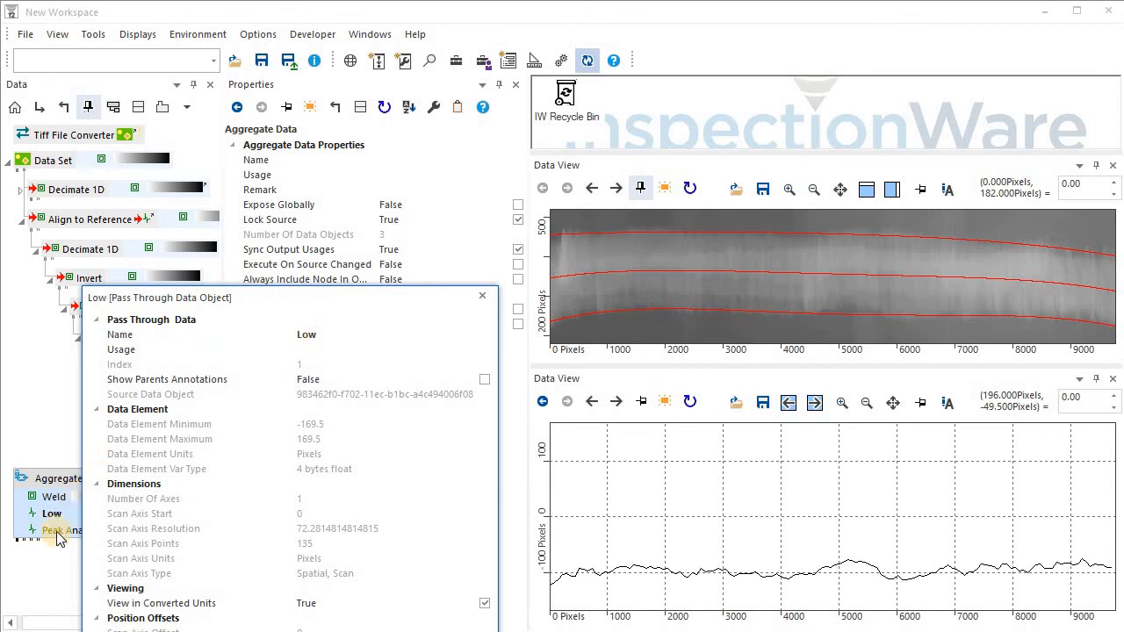
double_click(56, 531)
left_click(295, 344)
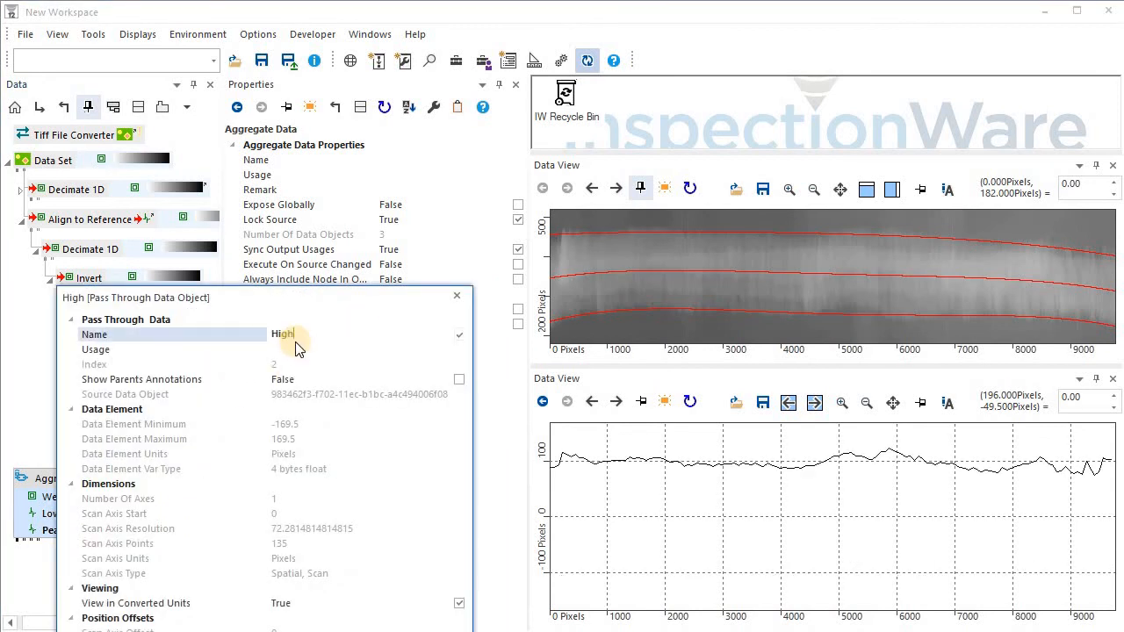
key("Return")
left_click(456, 296)
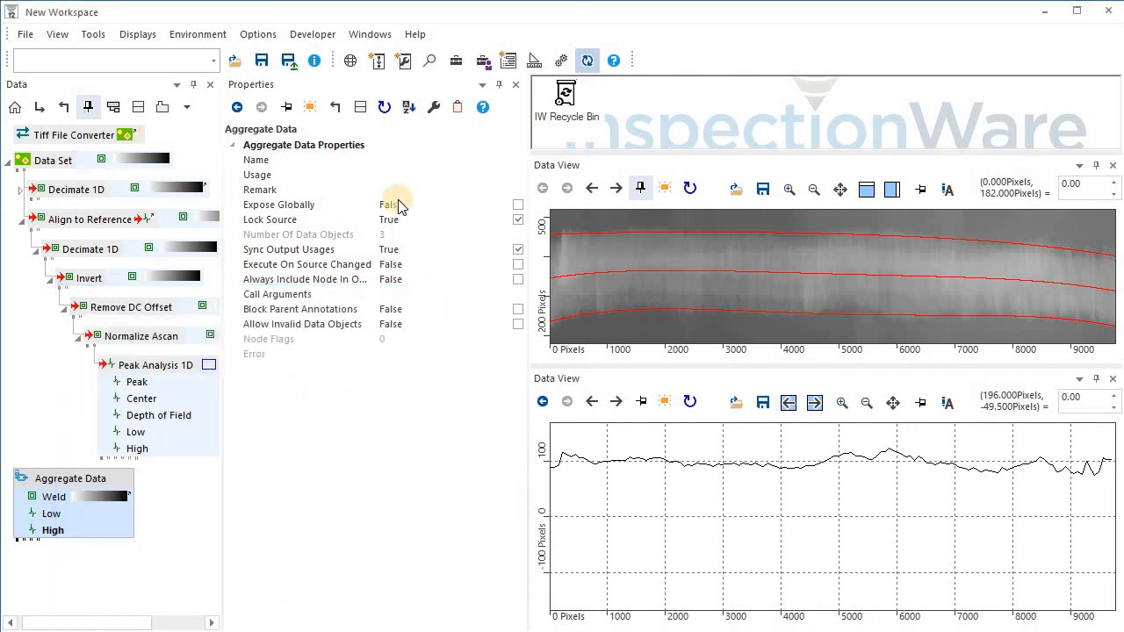
Add a Copy Data processor from the Toolbox under the Aggregate Data.
left_click(455, 60)
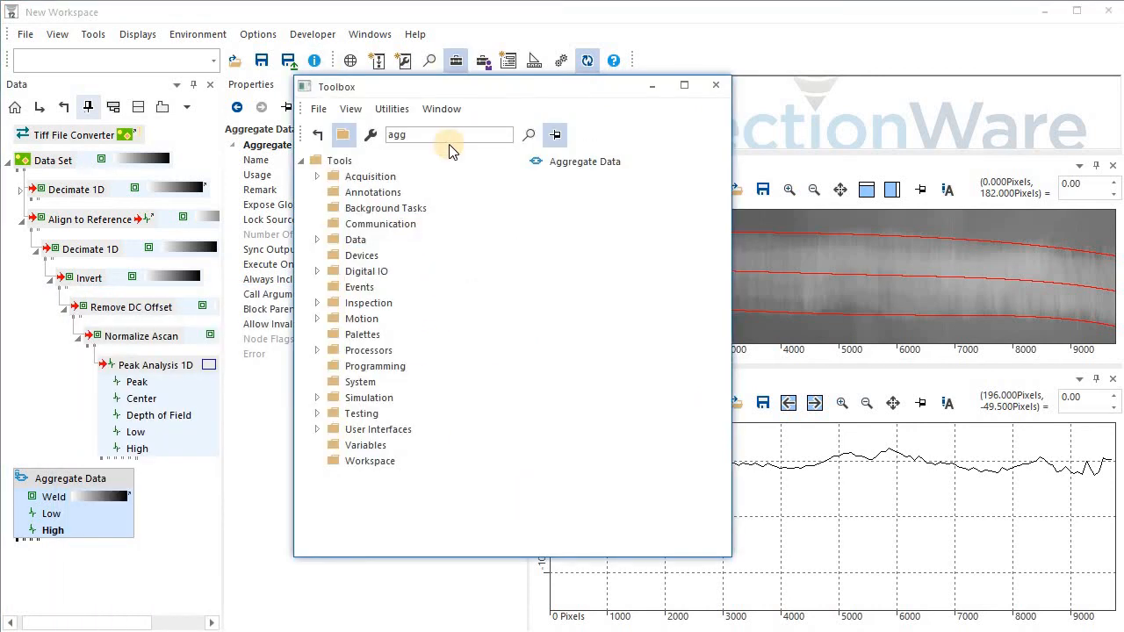
type("copy")
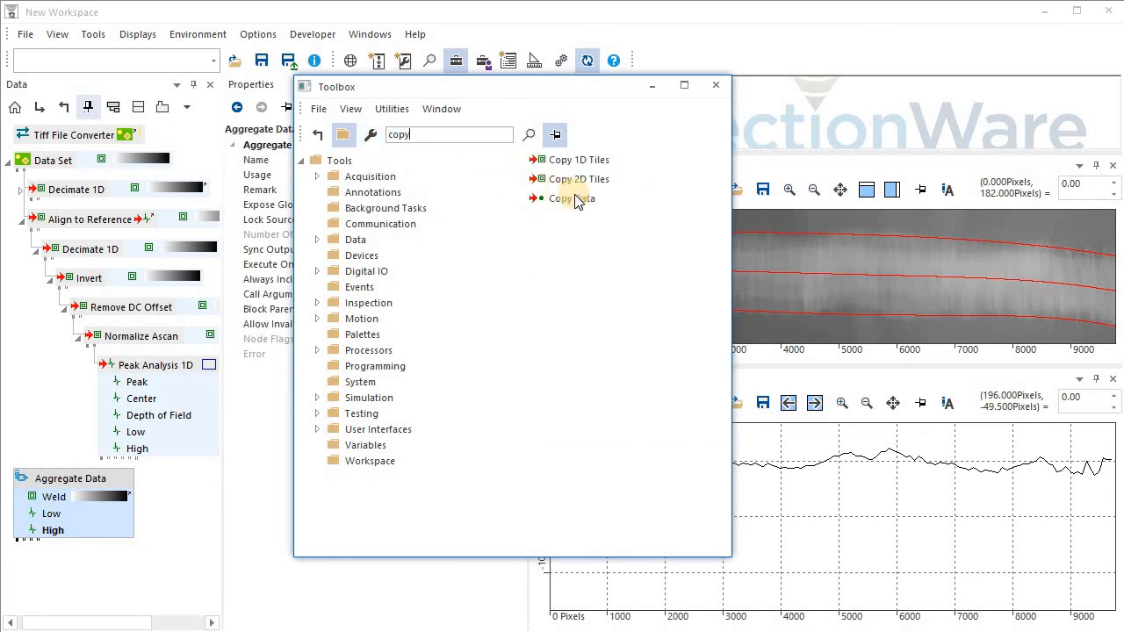
left_click_drag(571, 199, 120, 485)
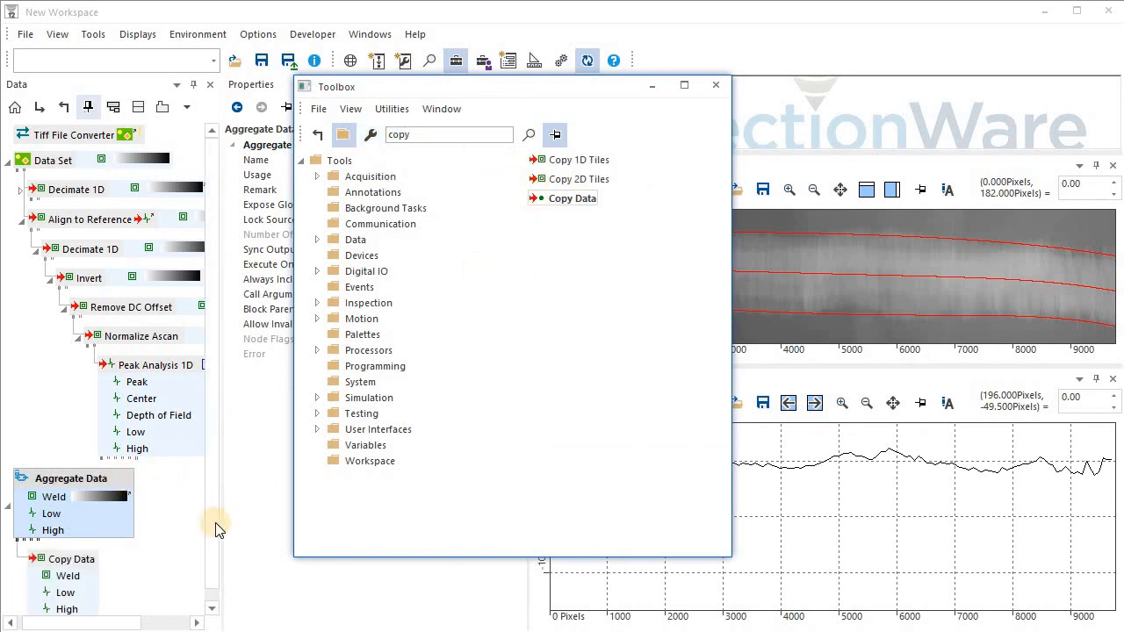
left_click(715, 84)
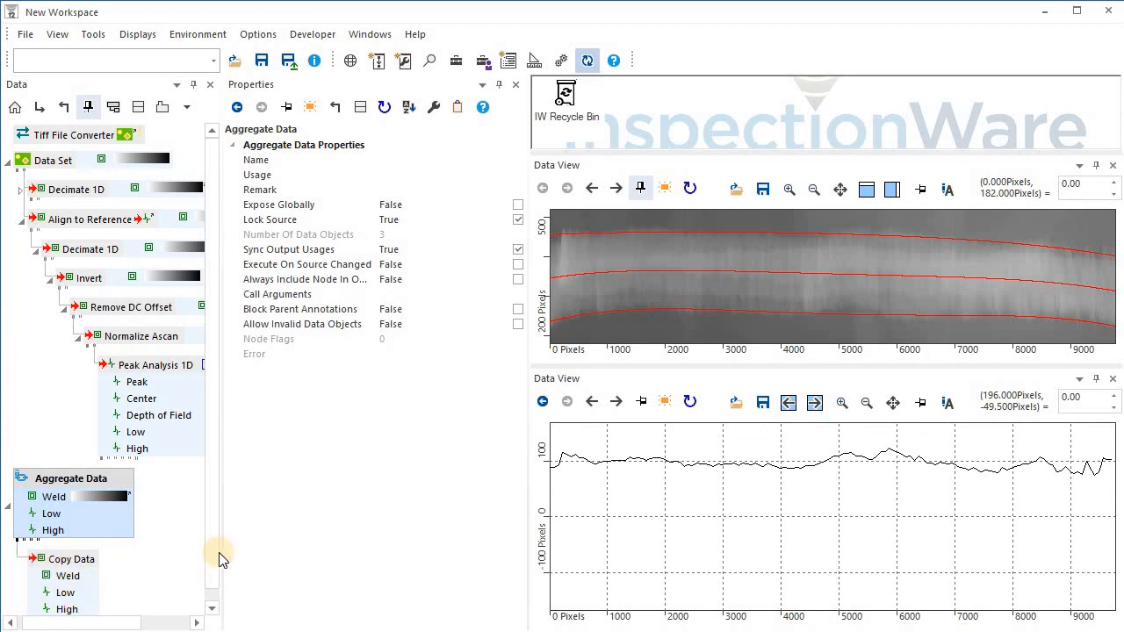
Save the Copy Data result as Aligned Weld.sdt in C:\RTR, replacing the existing file.
scroll(222, 597, "down", 1)
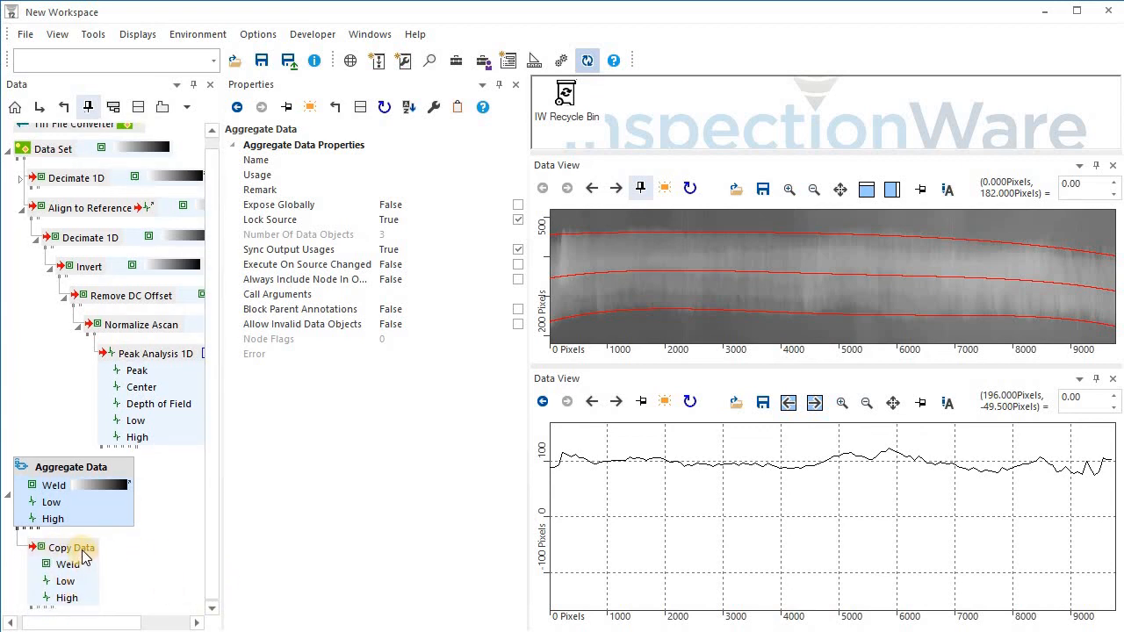
right_click(82, 548)
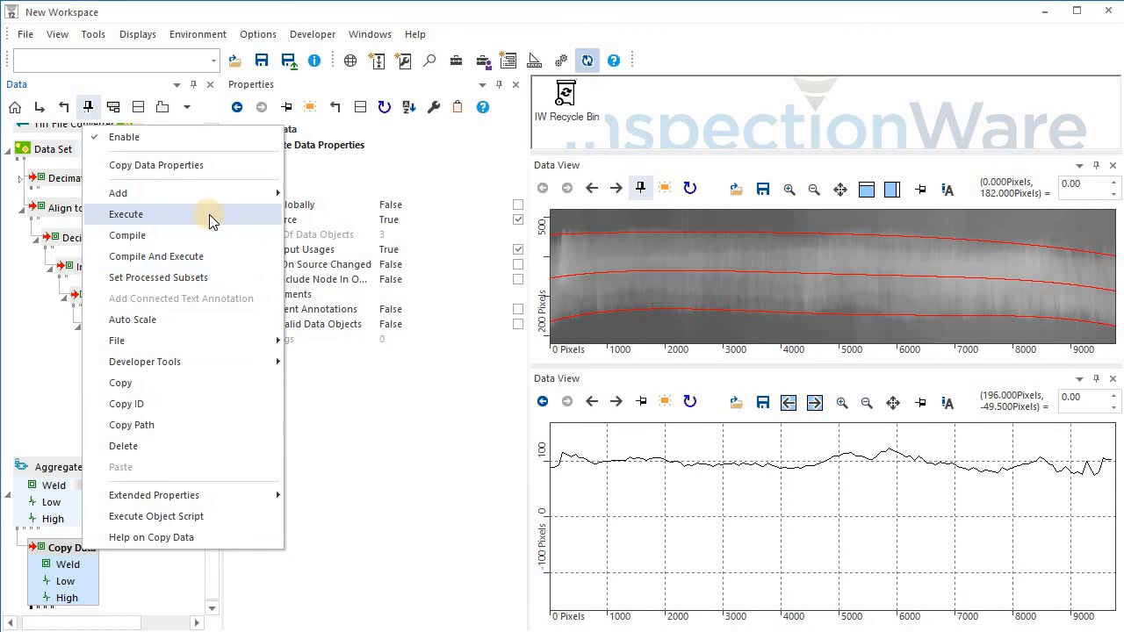
mouse_move(227, 349)
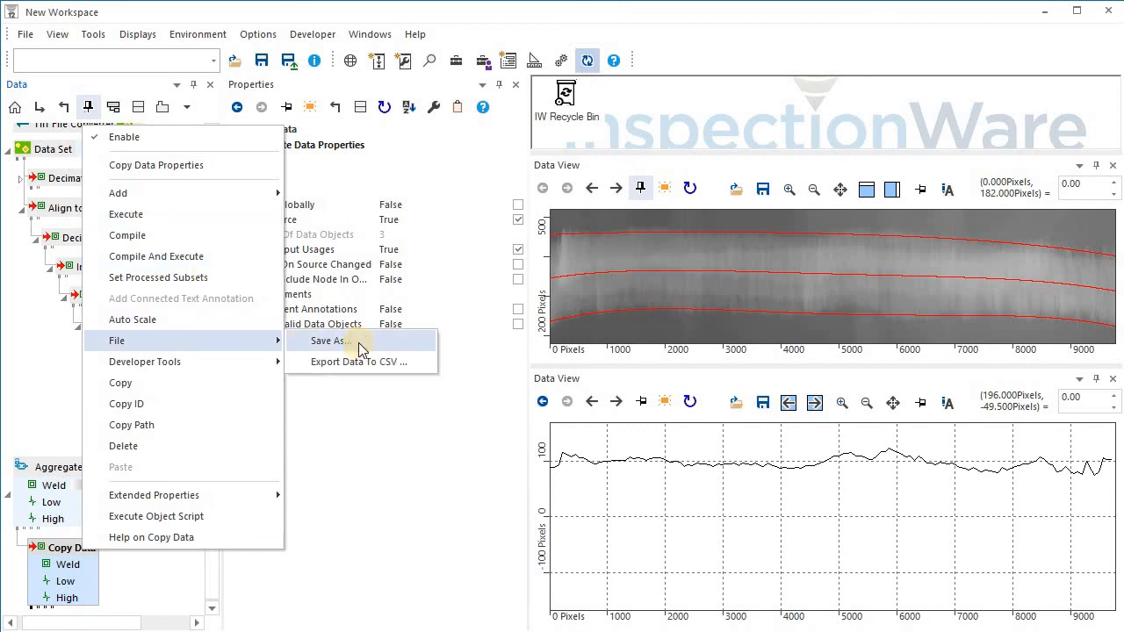
left_click(362, 344)
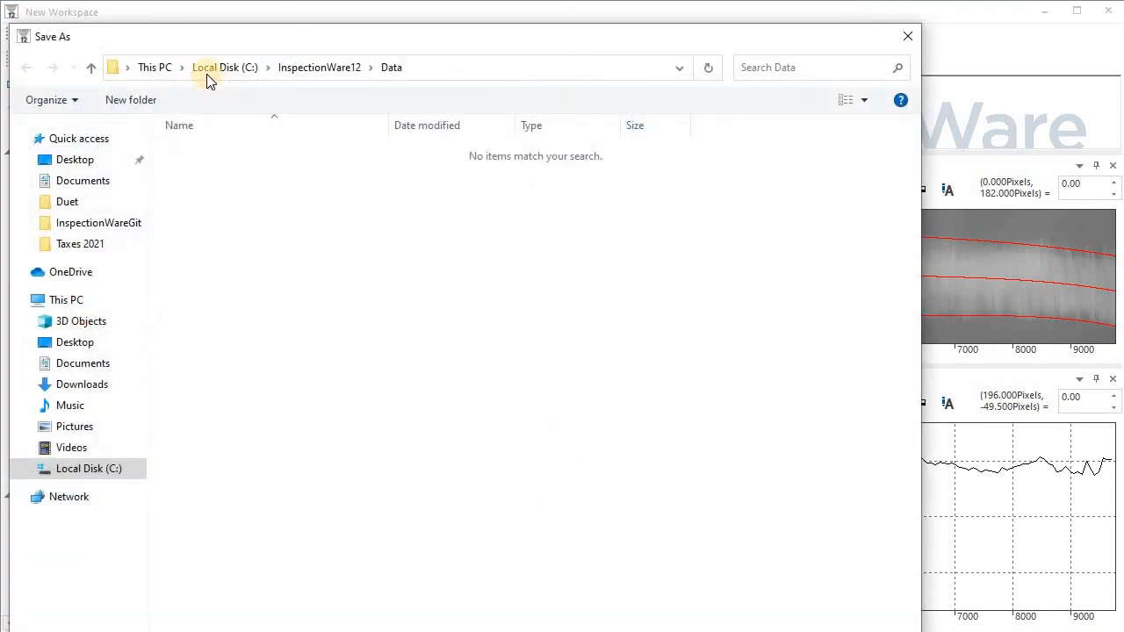
left_click(207, 72)
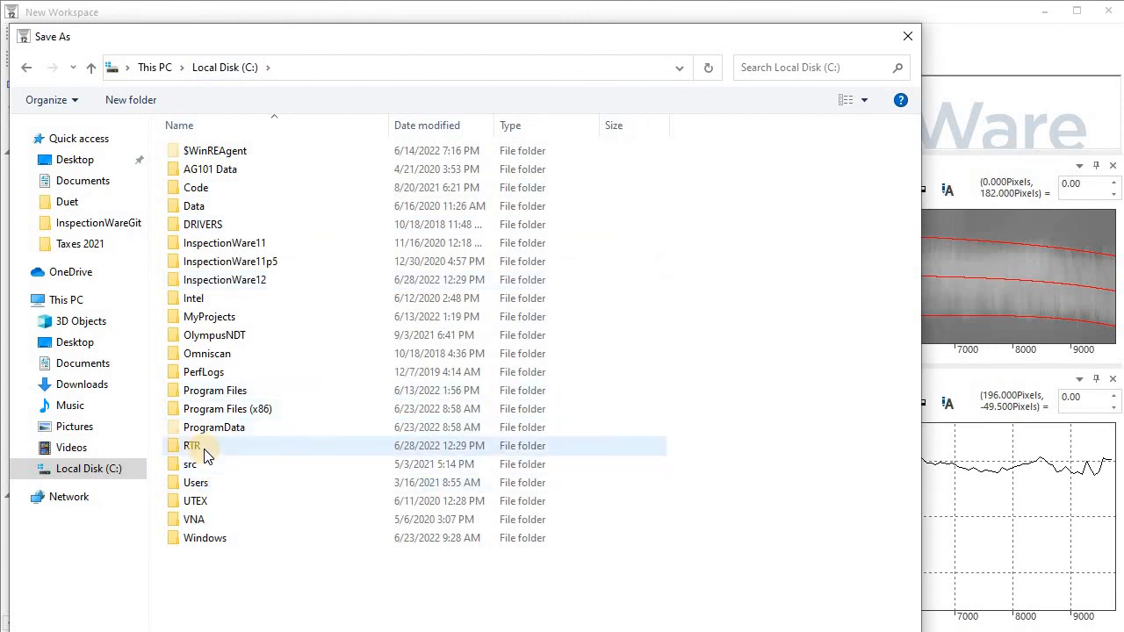
double_click(209, 448)
left_click(232, 158)
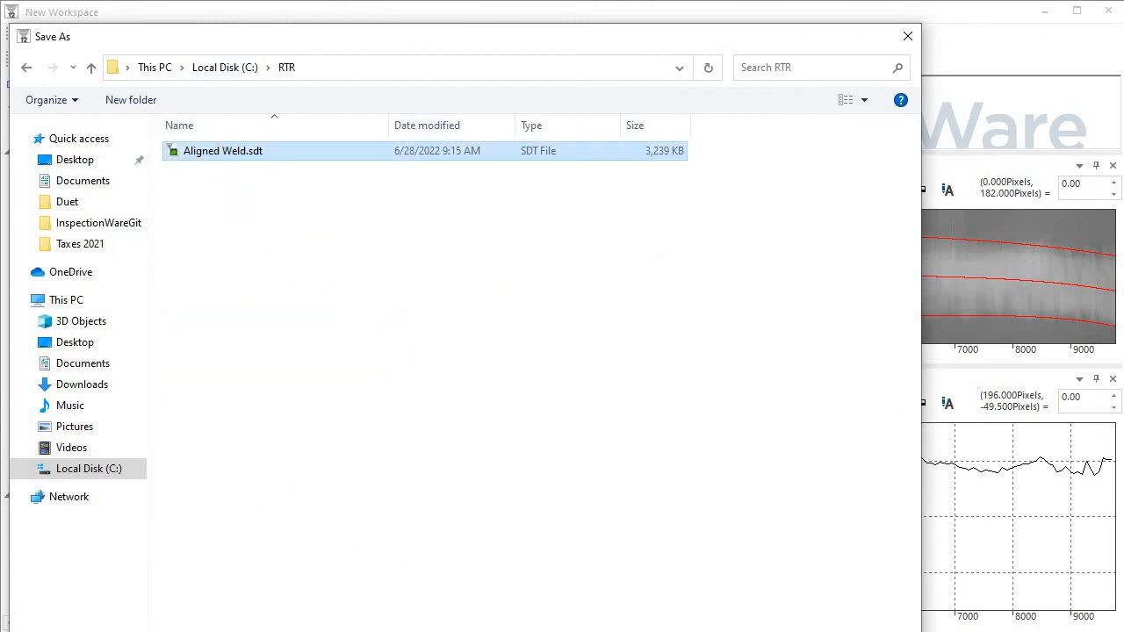
left_click_drag(920, 630, 820, 509)
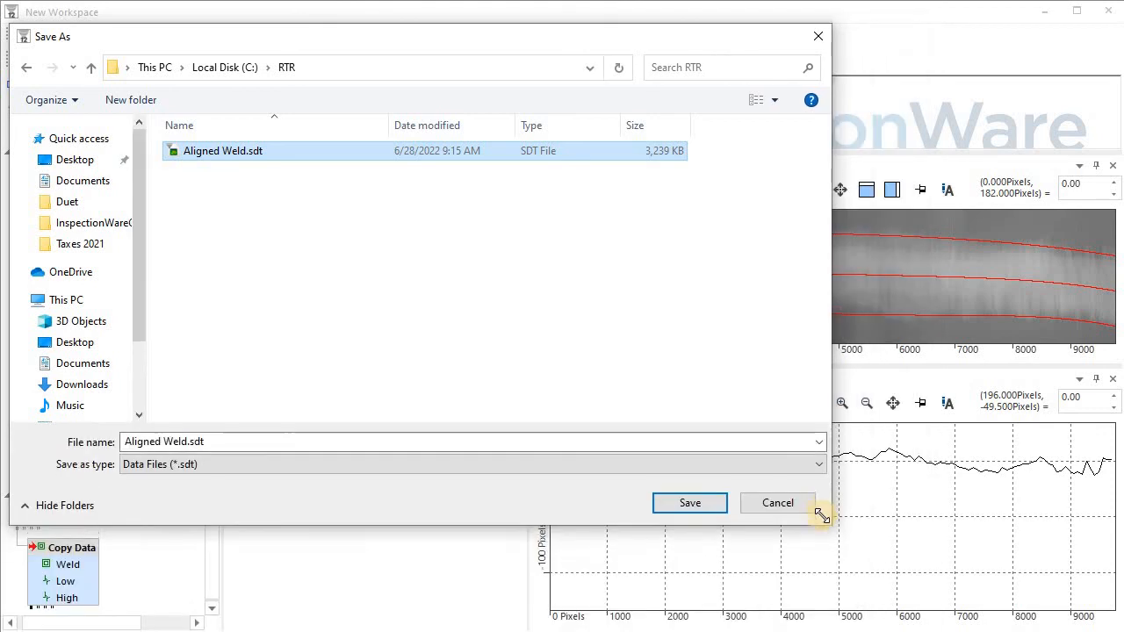
left_click(690, 499)
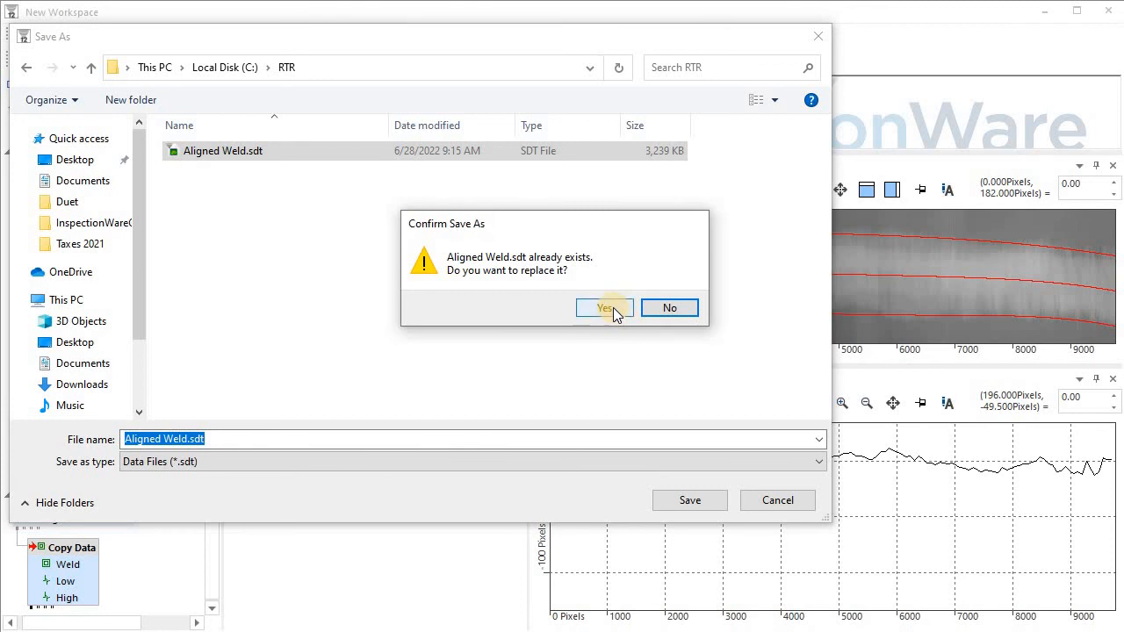
left_click(606, 309)
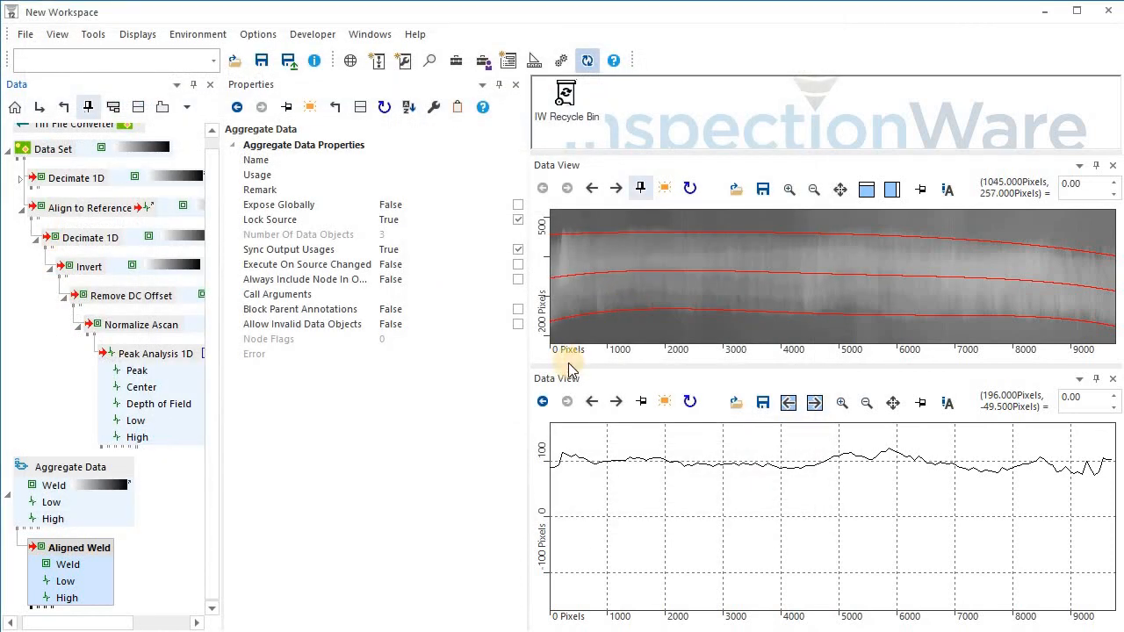
Display the Align to Reference result in the lower data view.
scroll(160, 372, "up", 1)
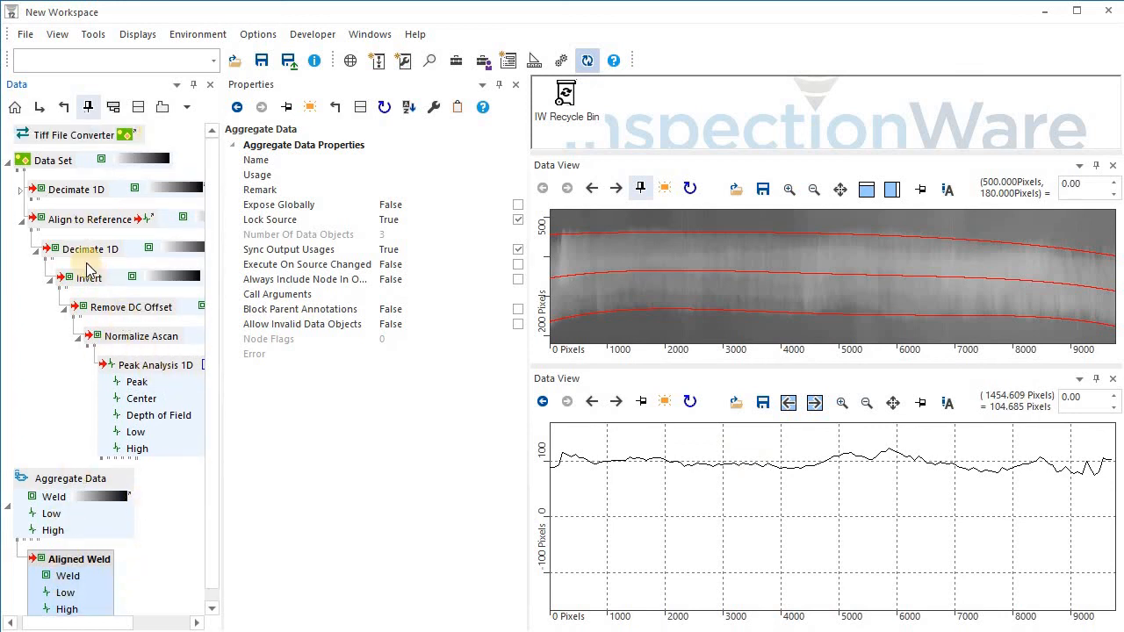
left_click_drag(90, 220, 652, 532)
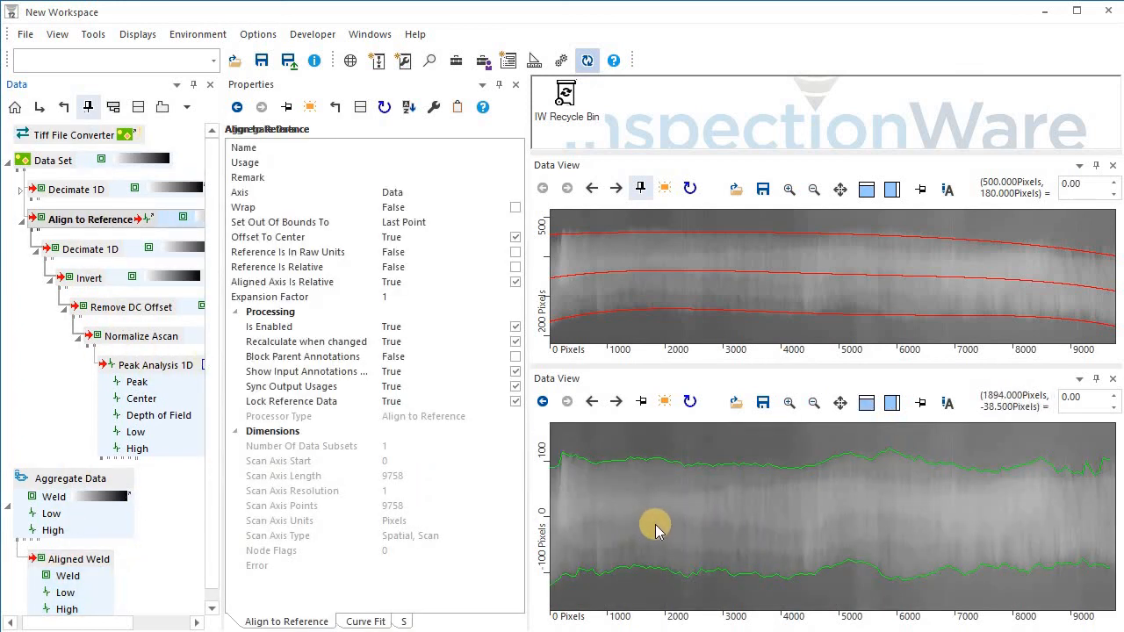